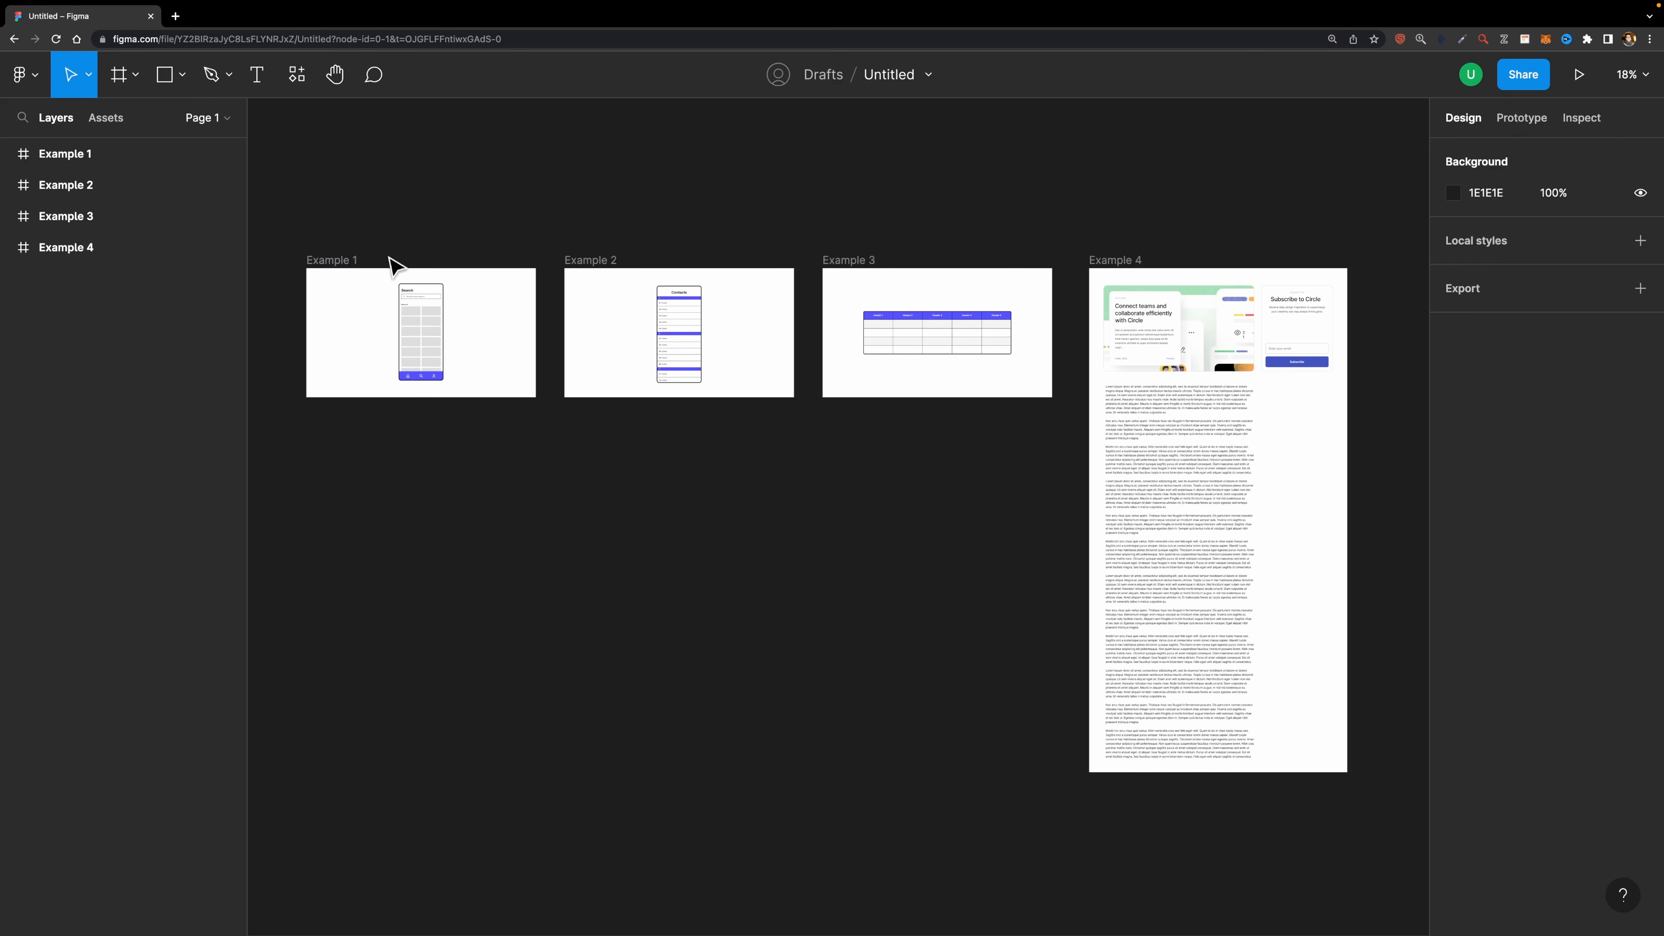
- Set the Content frame's scroll overflow to Vertical in the prototype settings
scroll(339, 289, up, 1)
scroll(339, 289, up, 10)
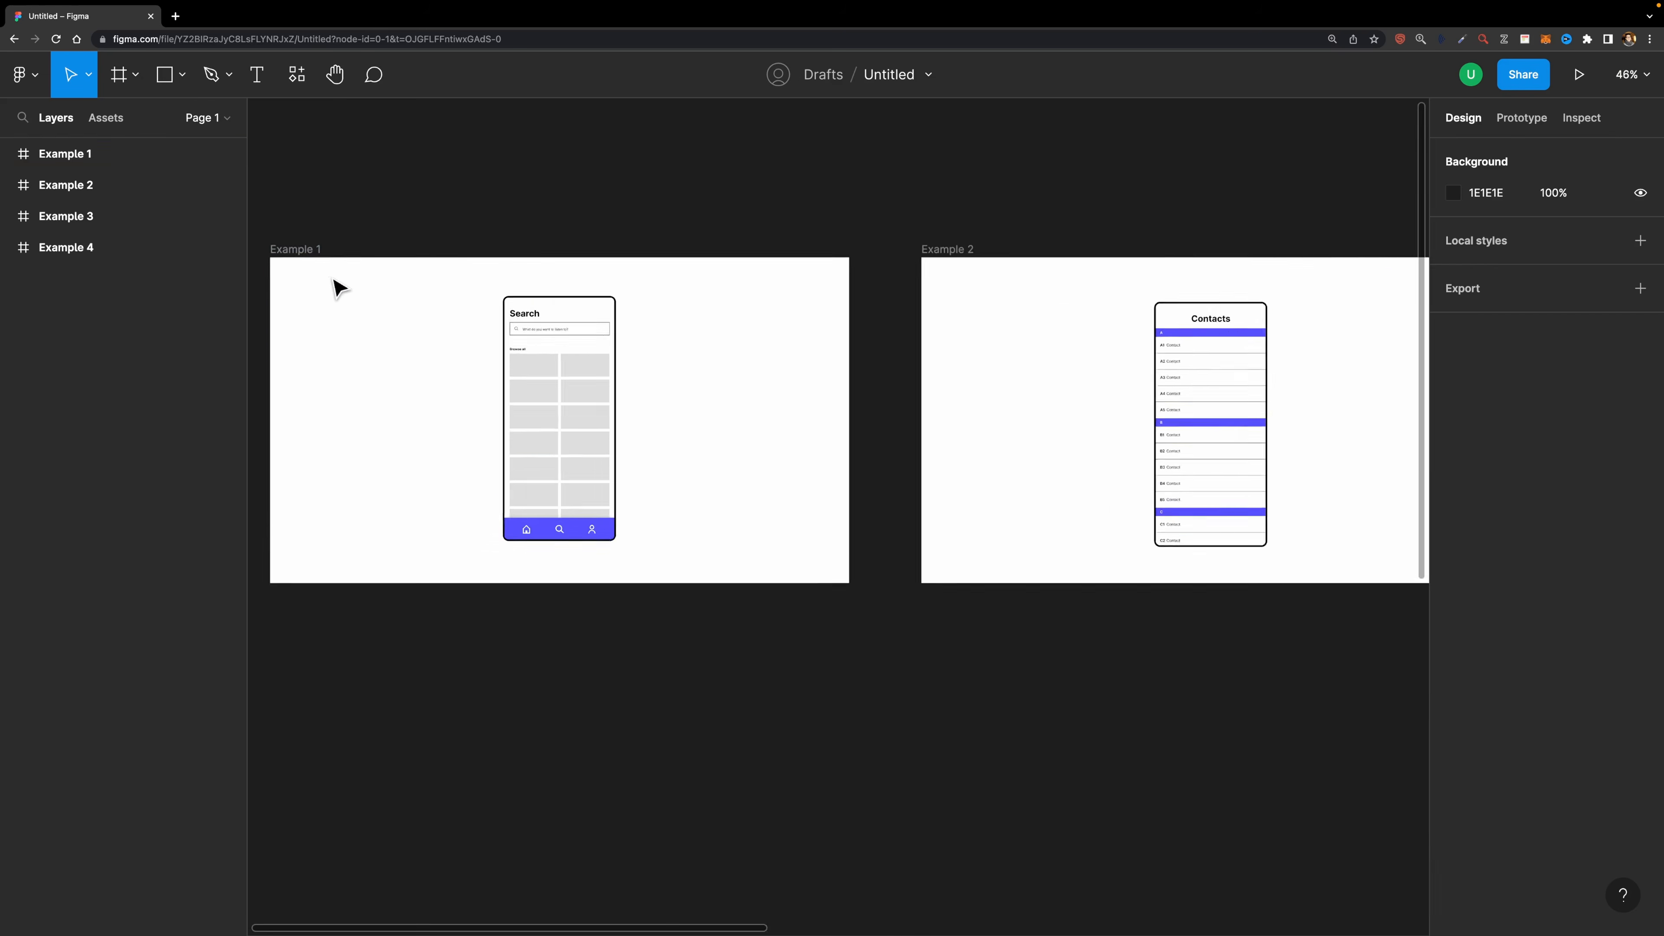
click(766, 321)
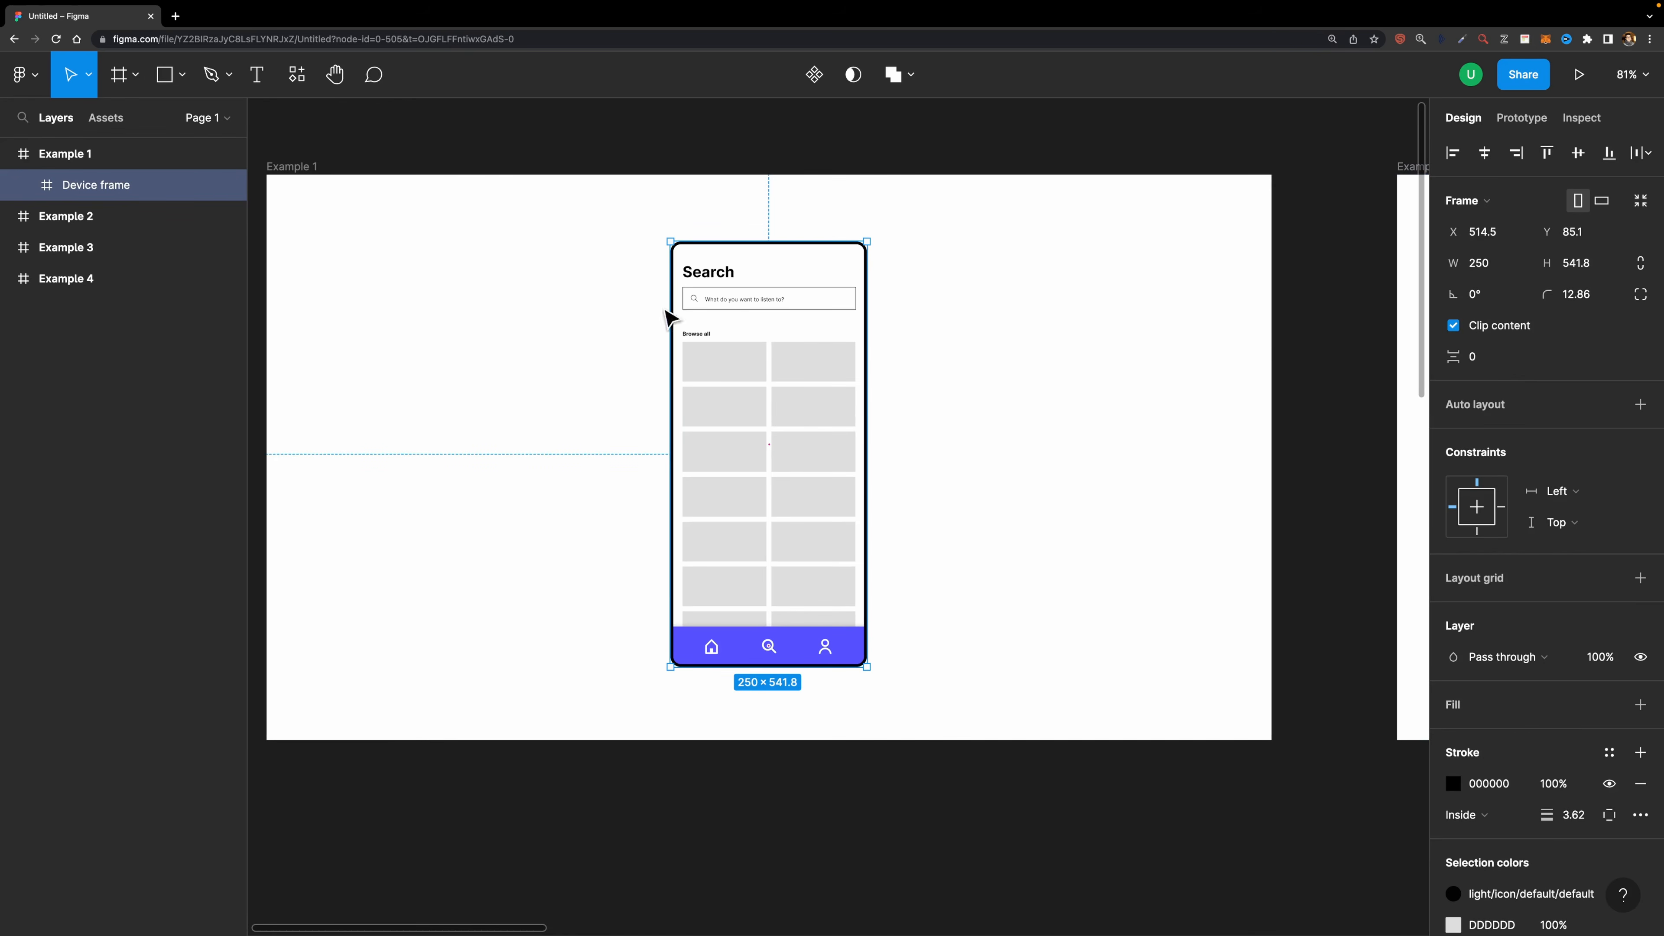
scroll(814, 410, up, 2)
scroll(814, 410, up, 1)
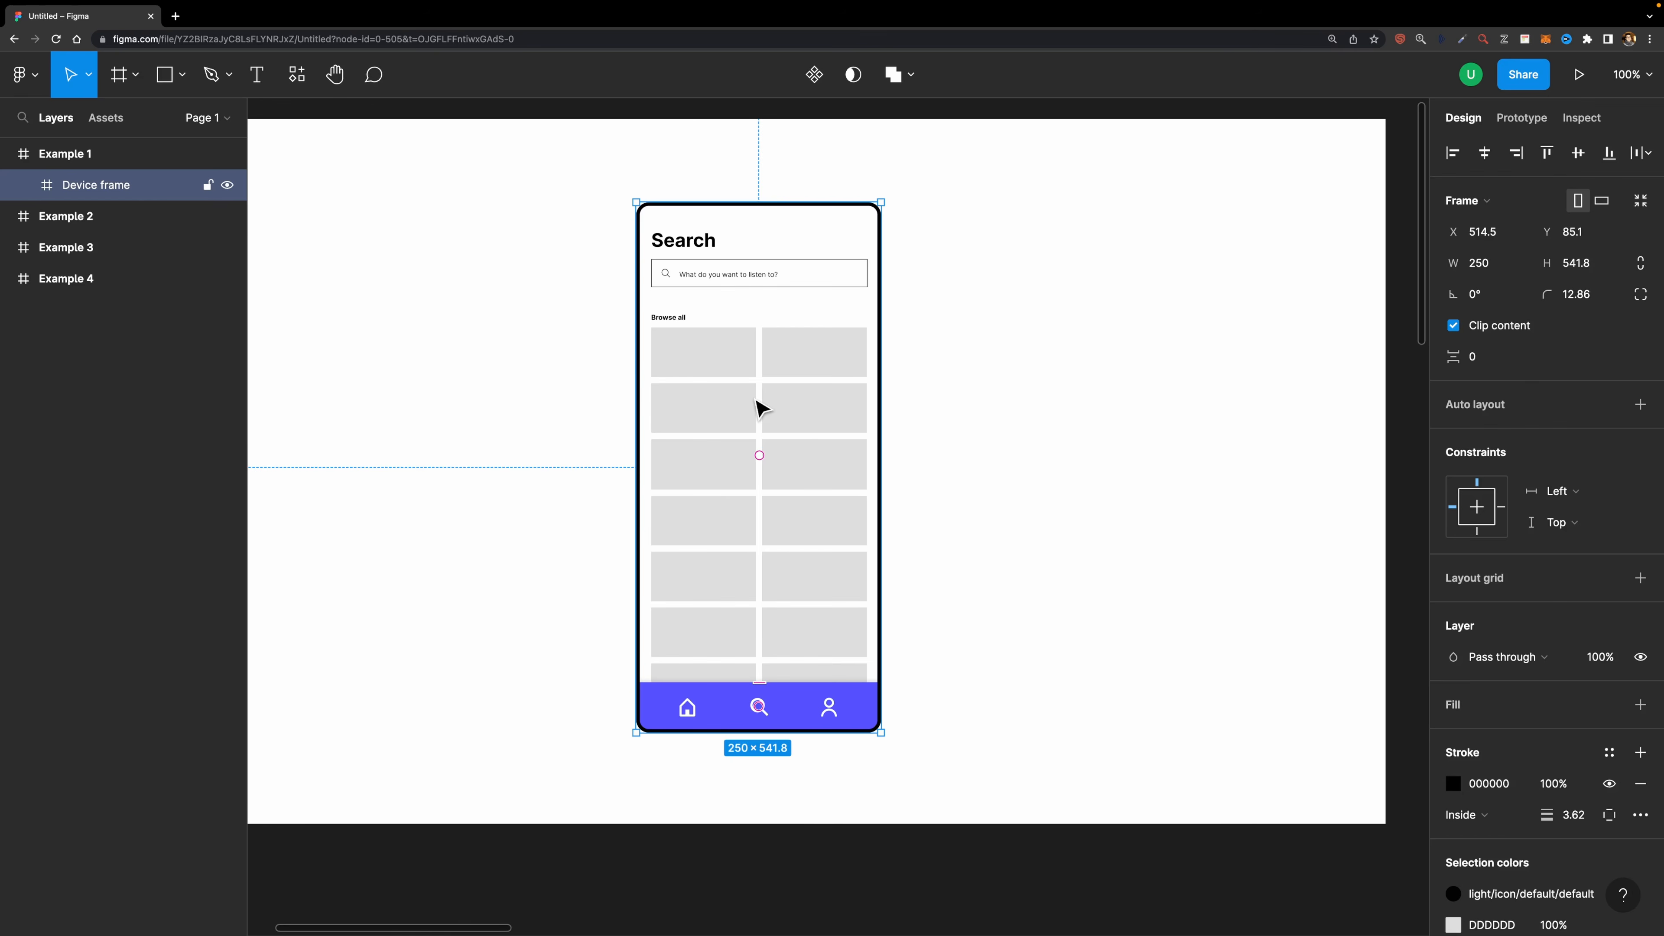
click(23, 185)
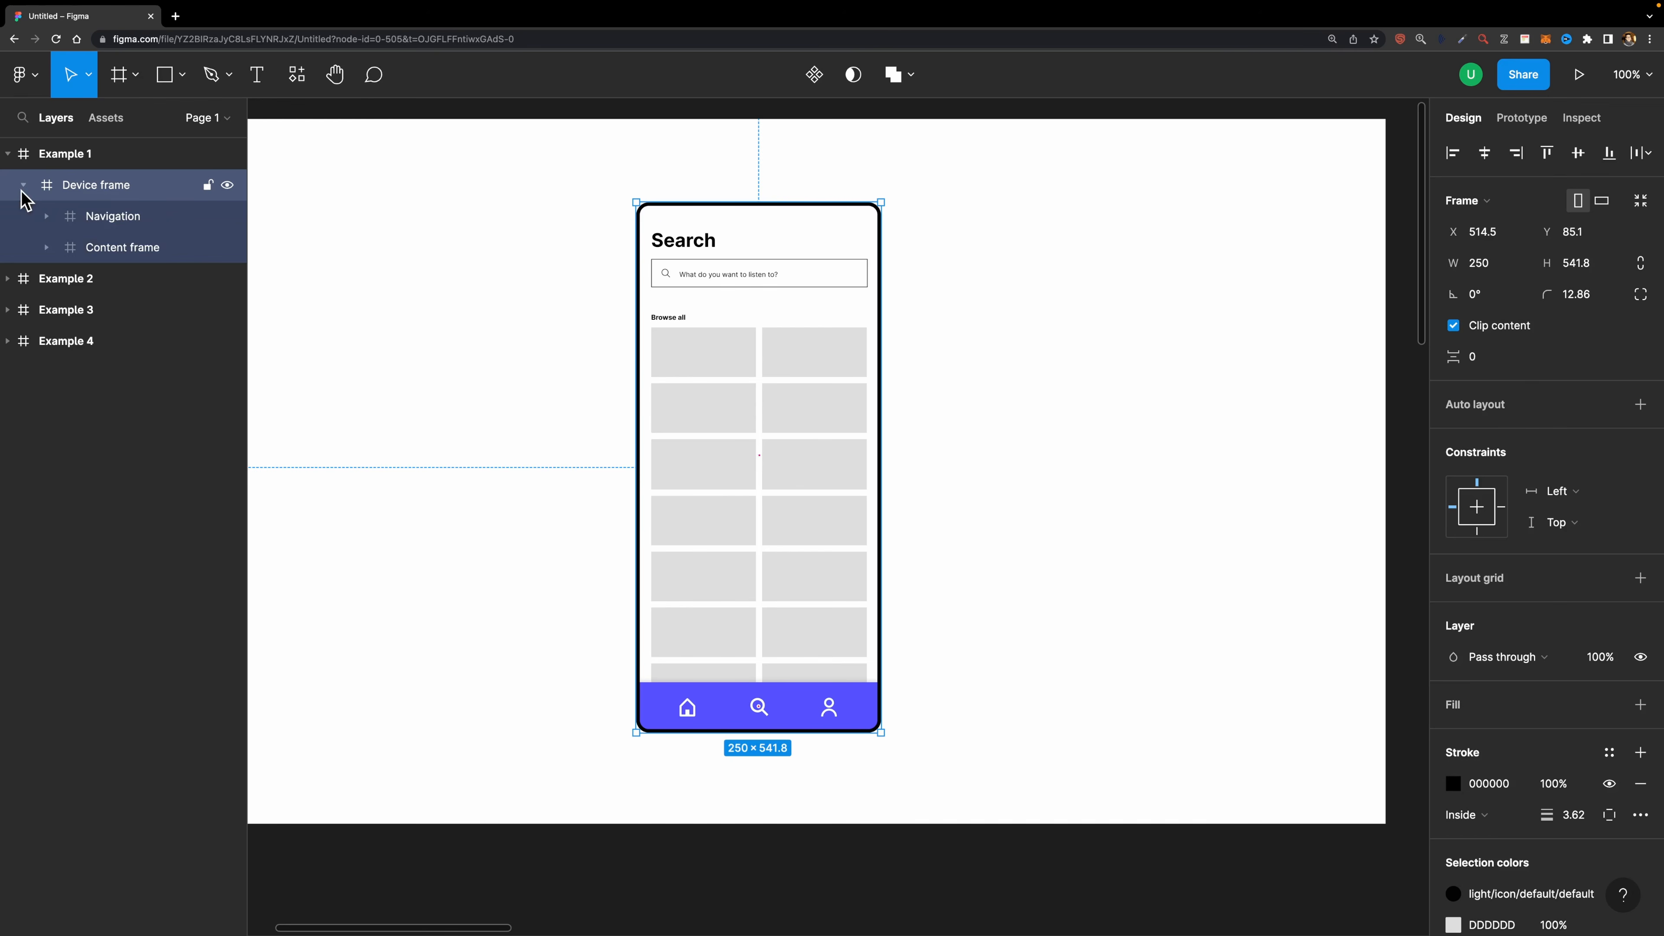
click(115, 252)
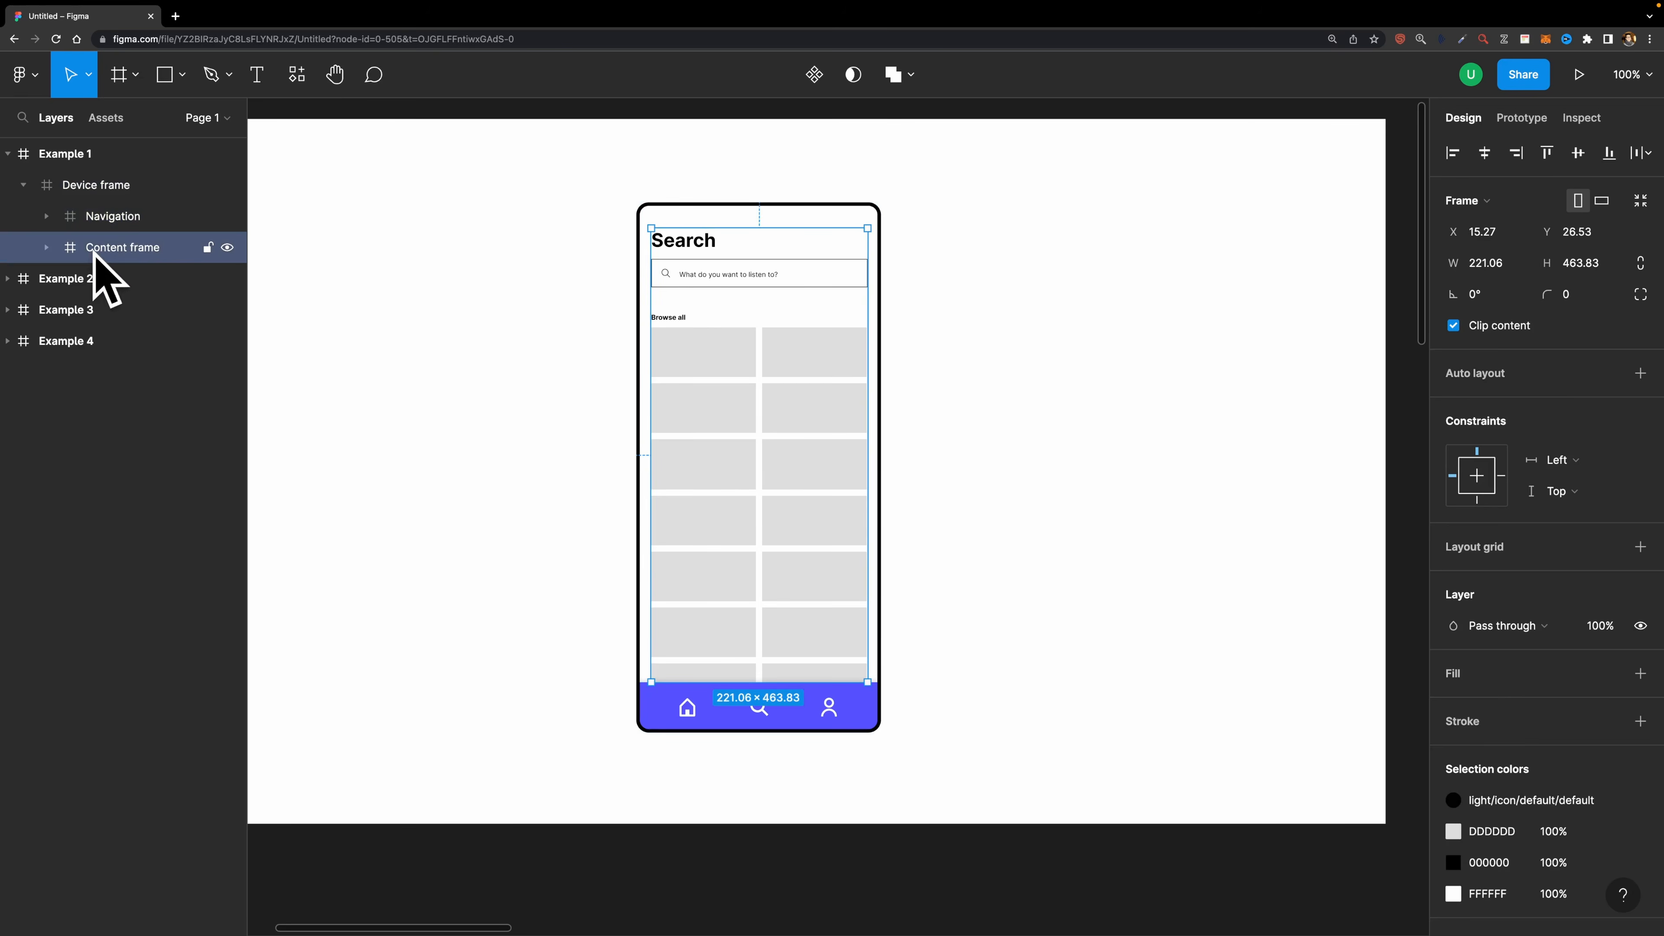
click(1520, 122)
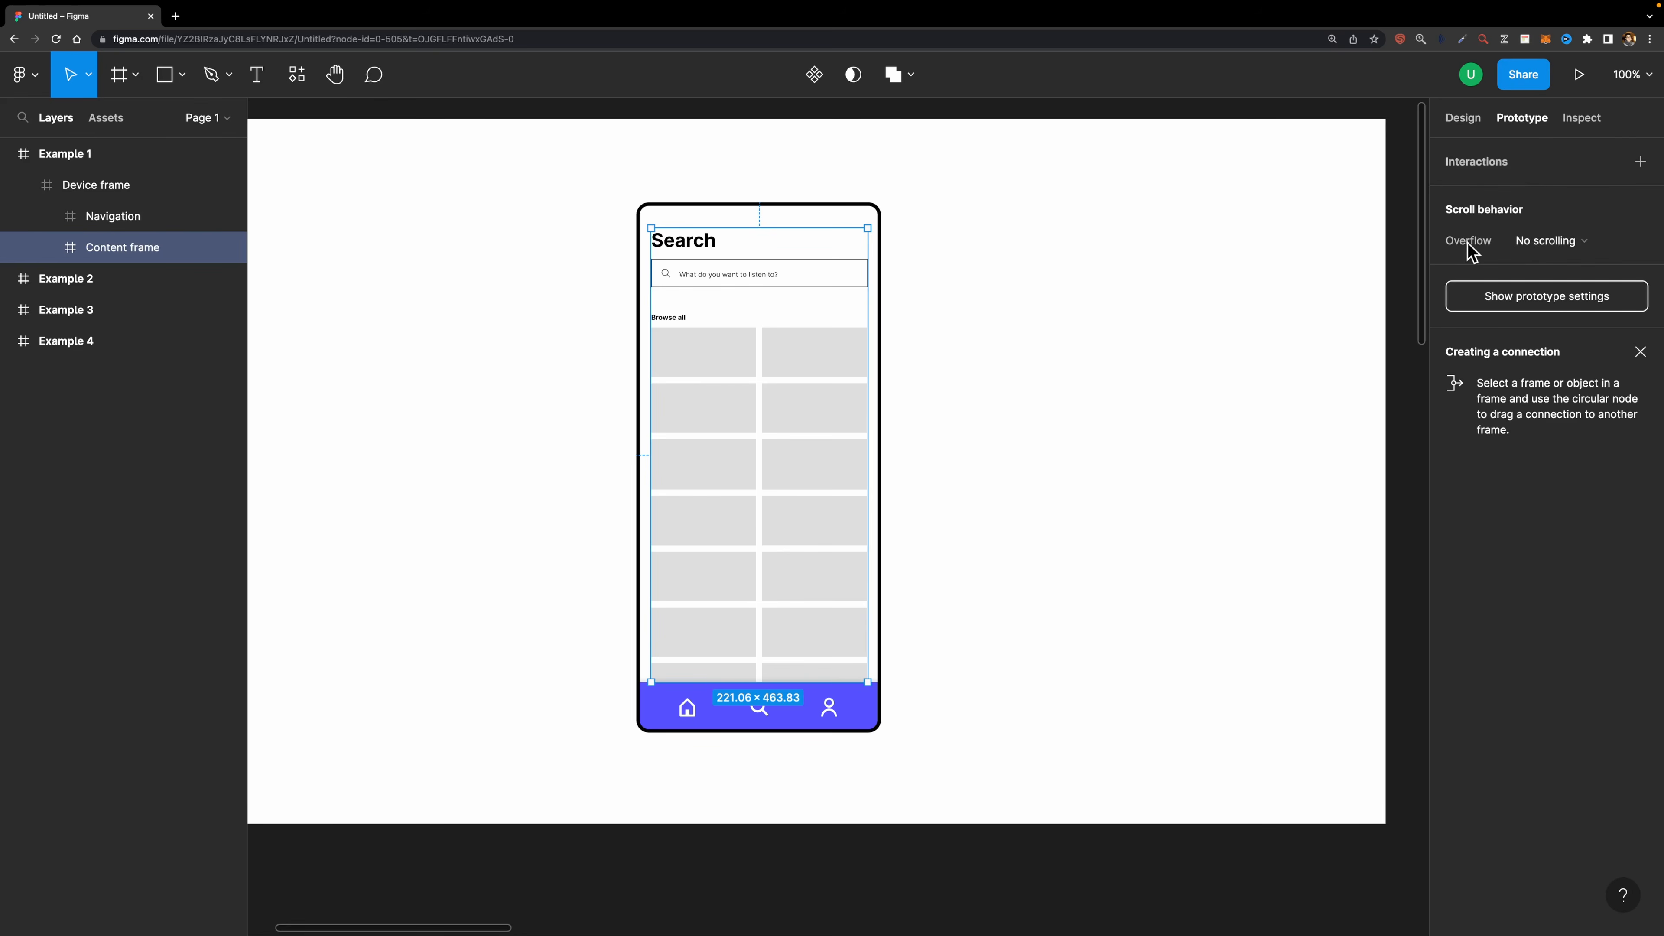
click(1554, 244)
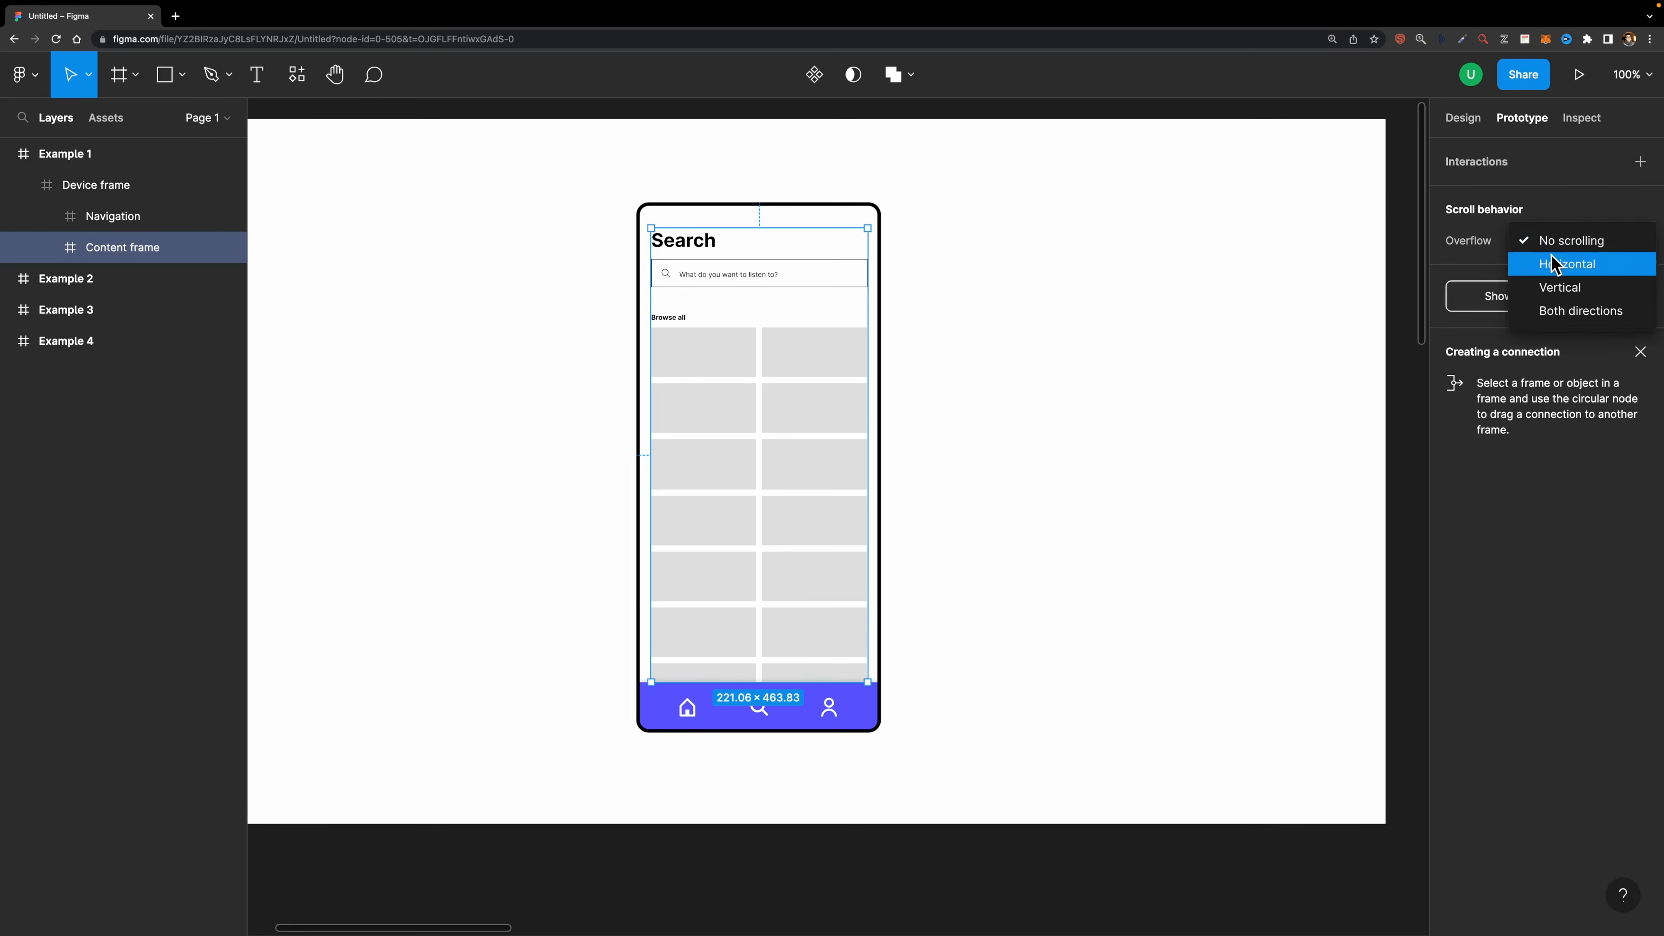
click(1558, 297)
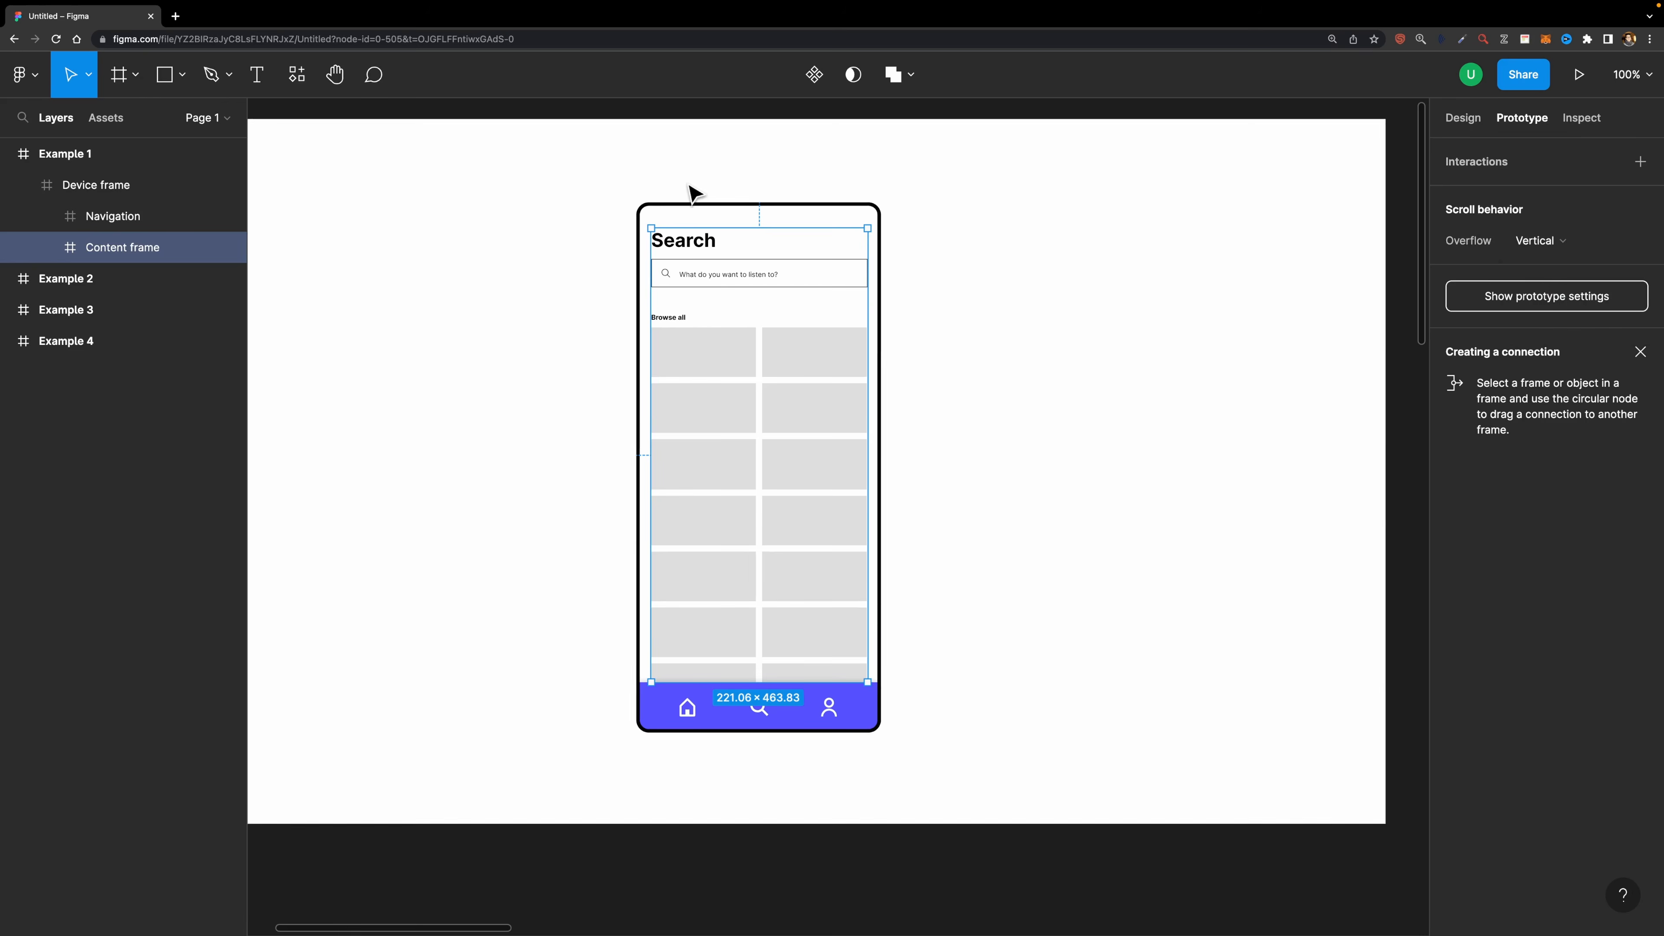
- Present the Example 1 frame as a prototype and scroll its content to test the scrolling
click(82, 152)
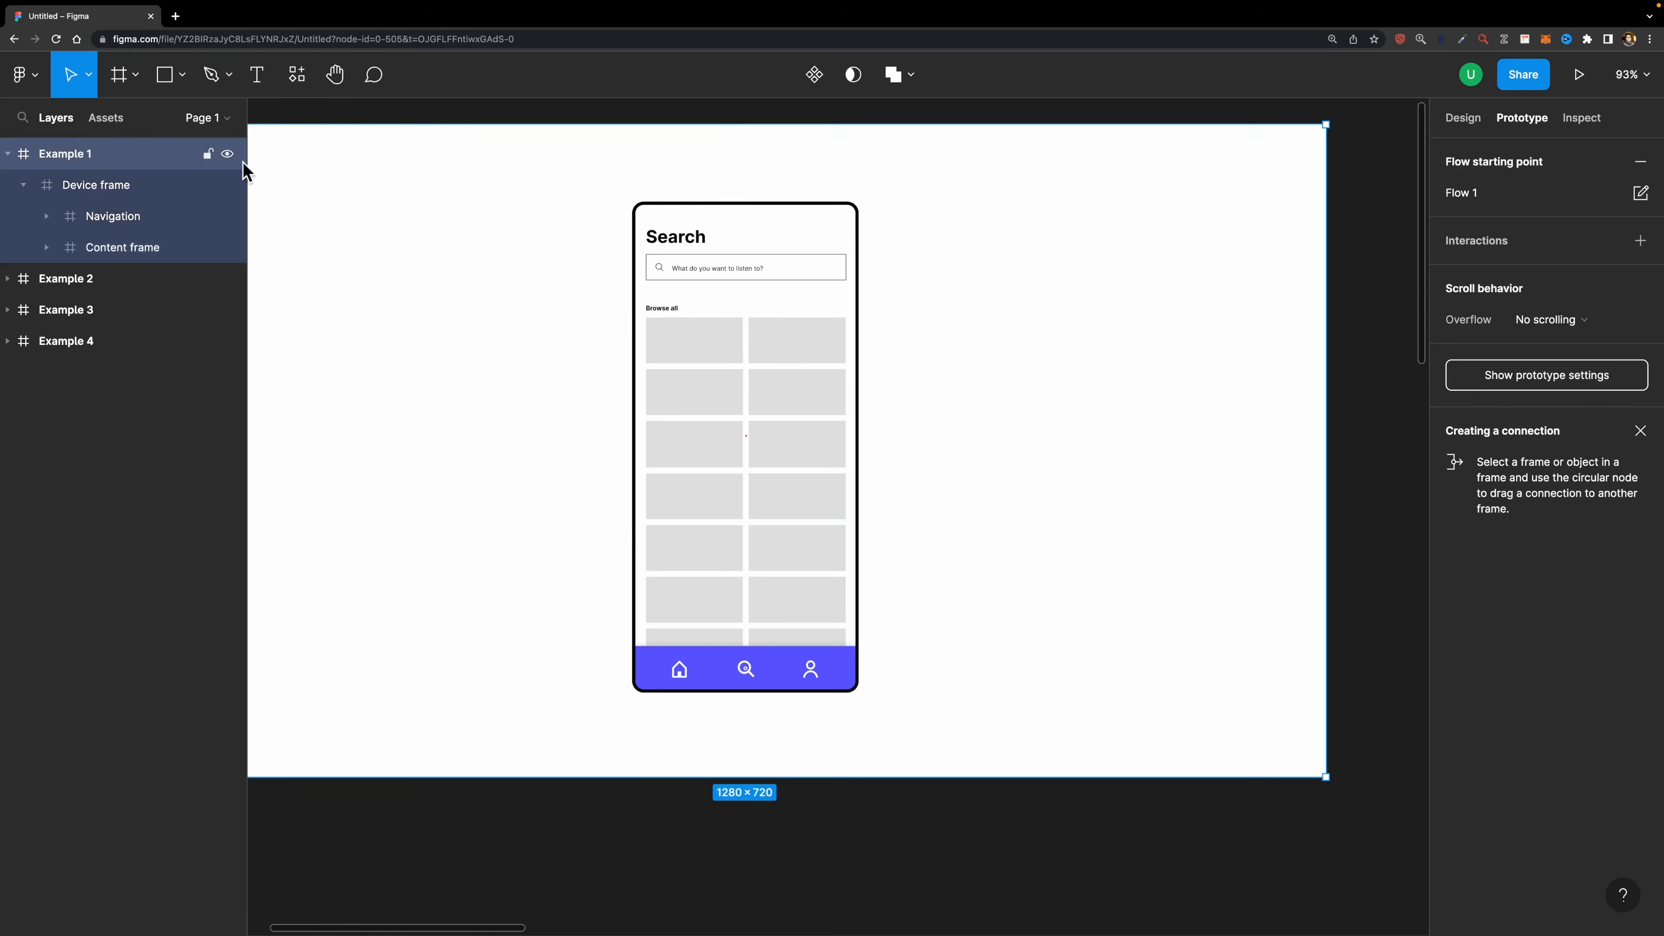
key(shift+2)
click(303, 136)
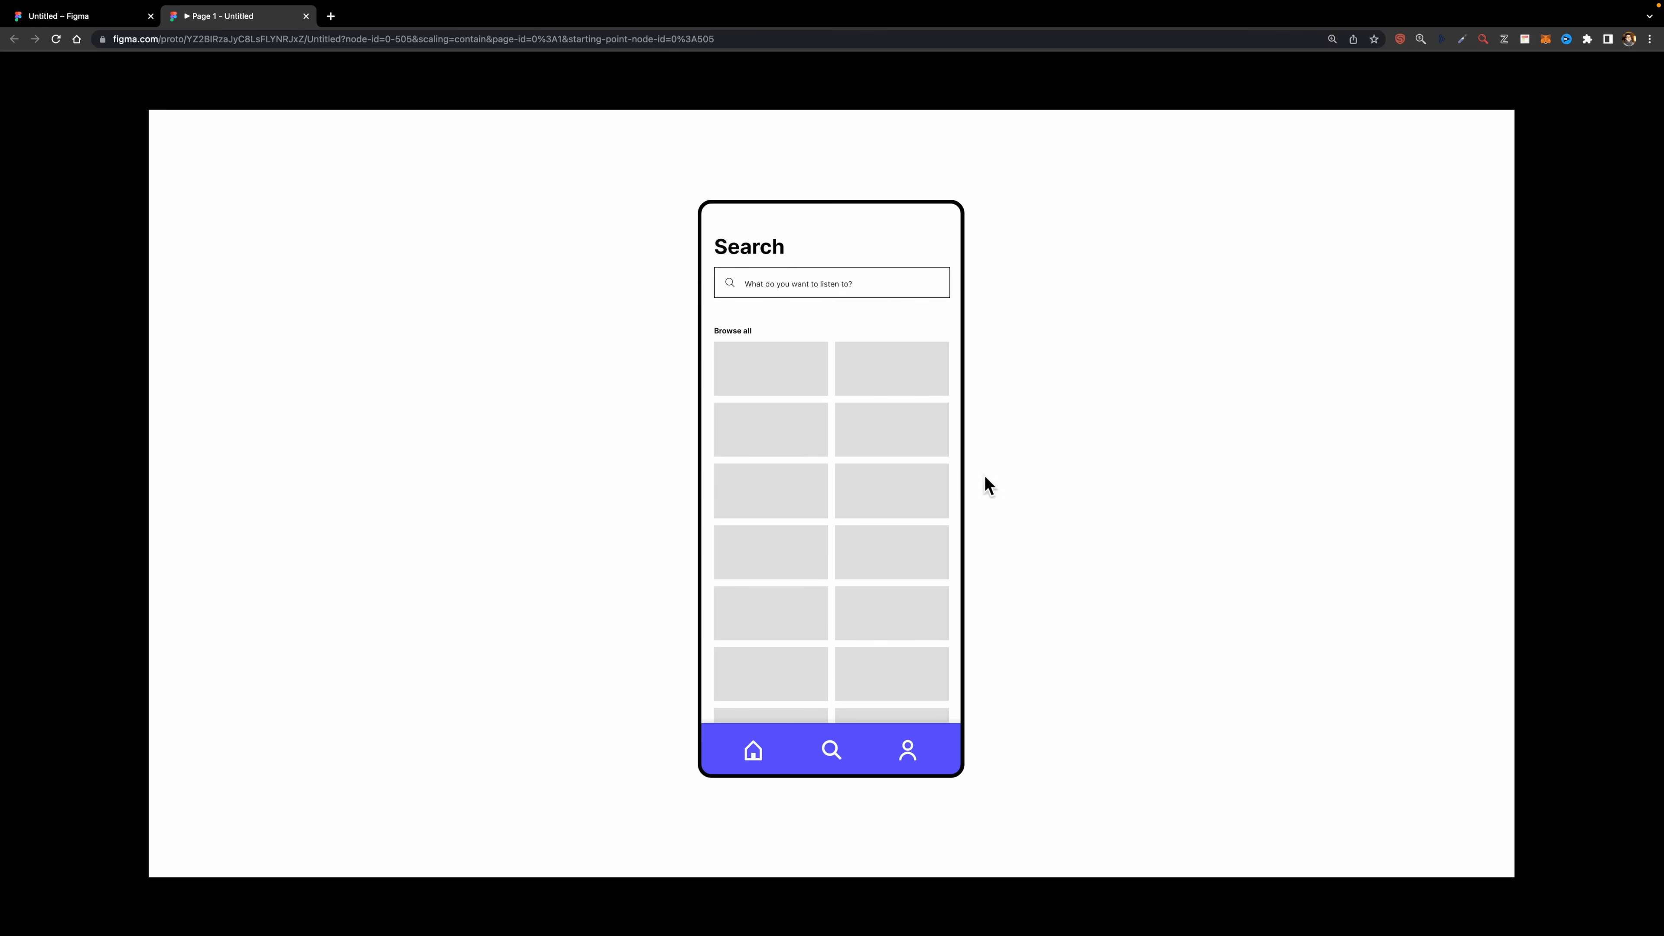
scroll(826, 630, down, 5)
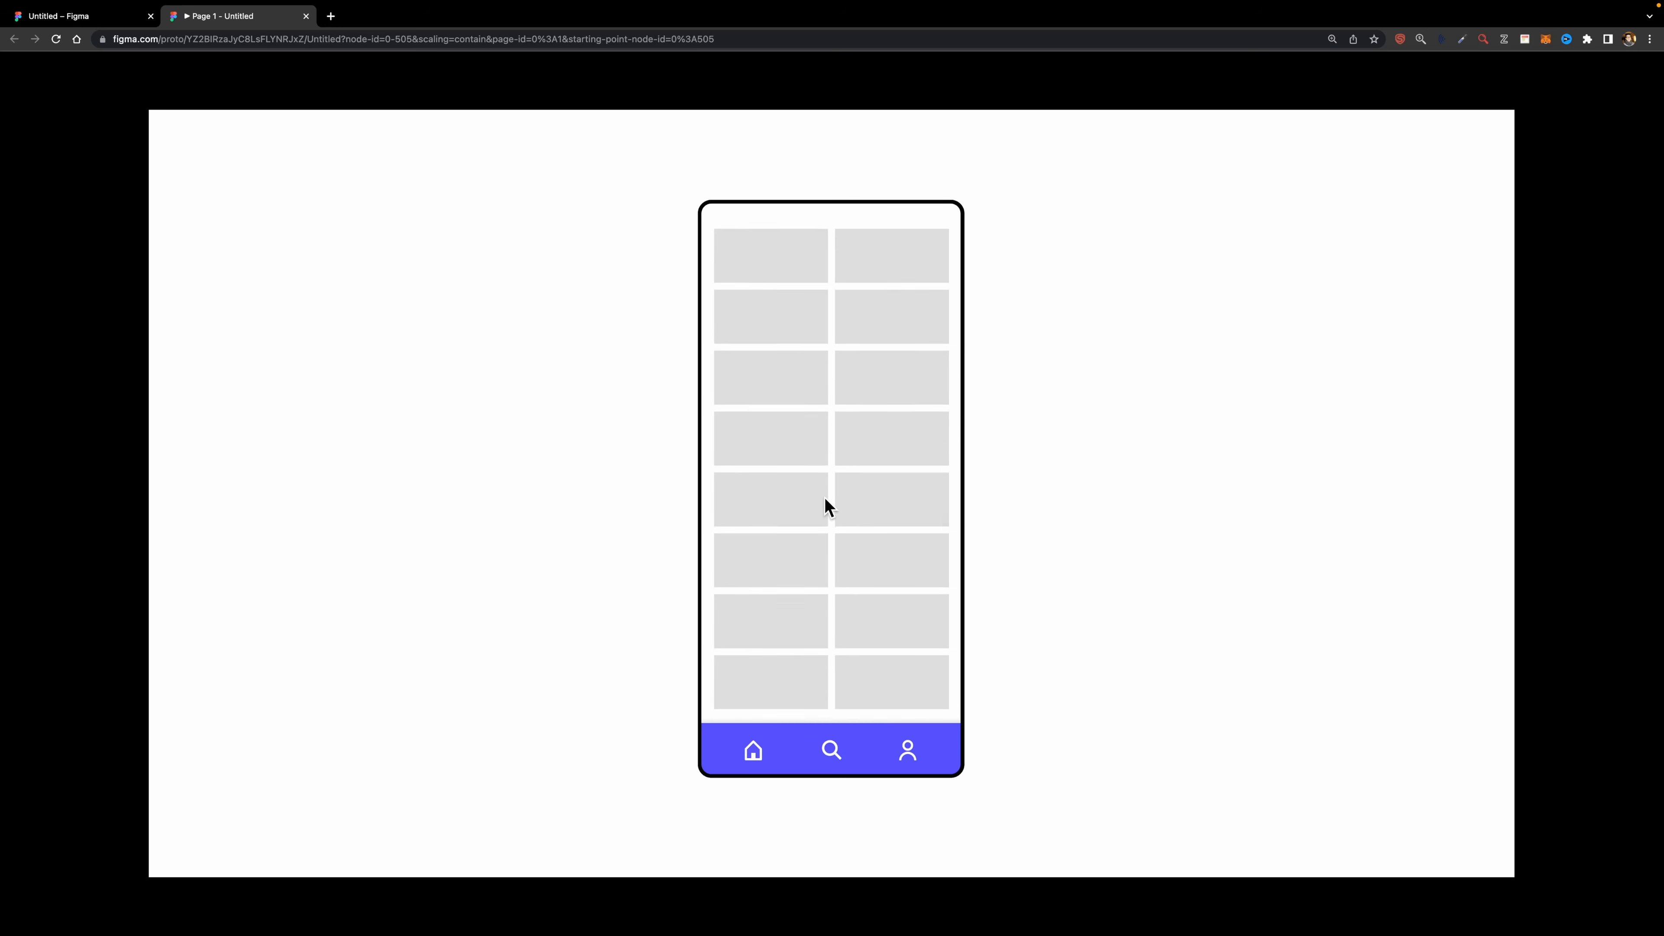
scroll(823, 599, up, 5)
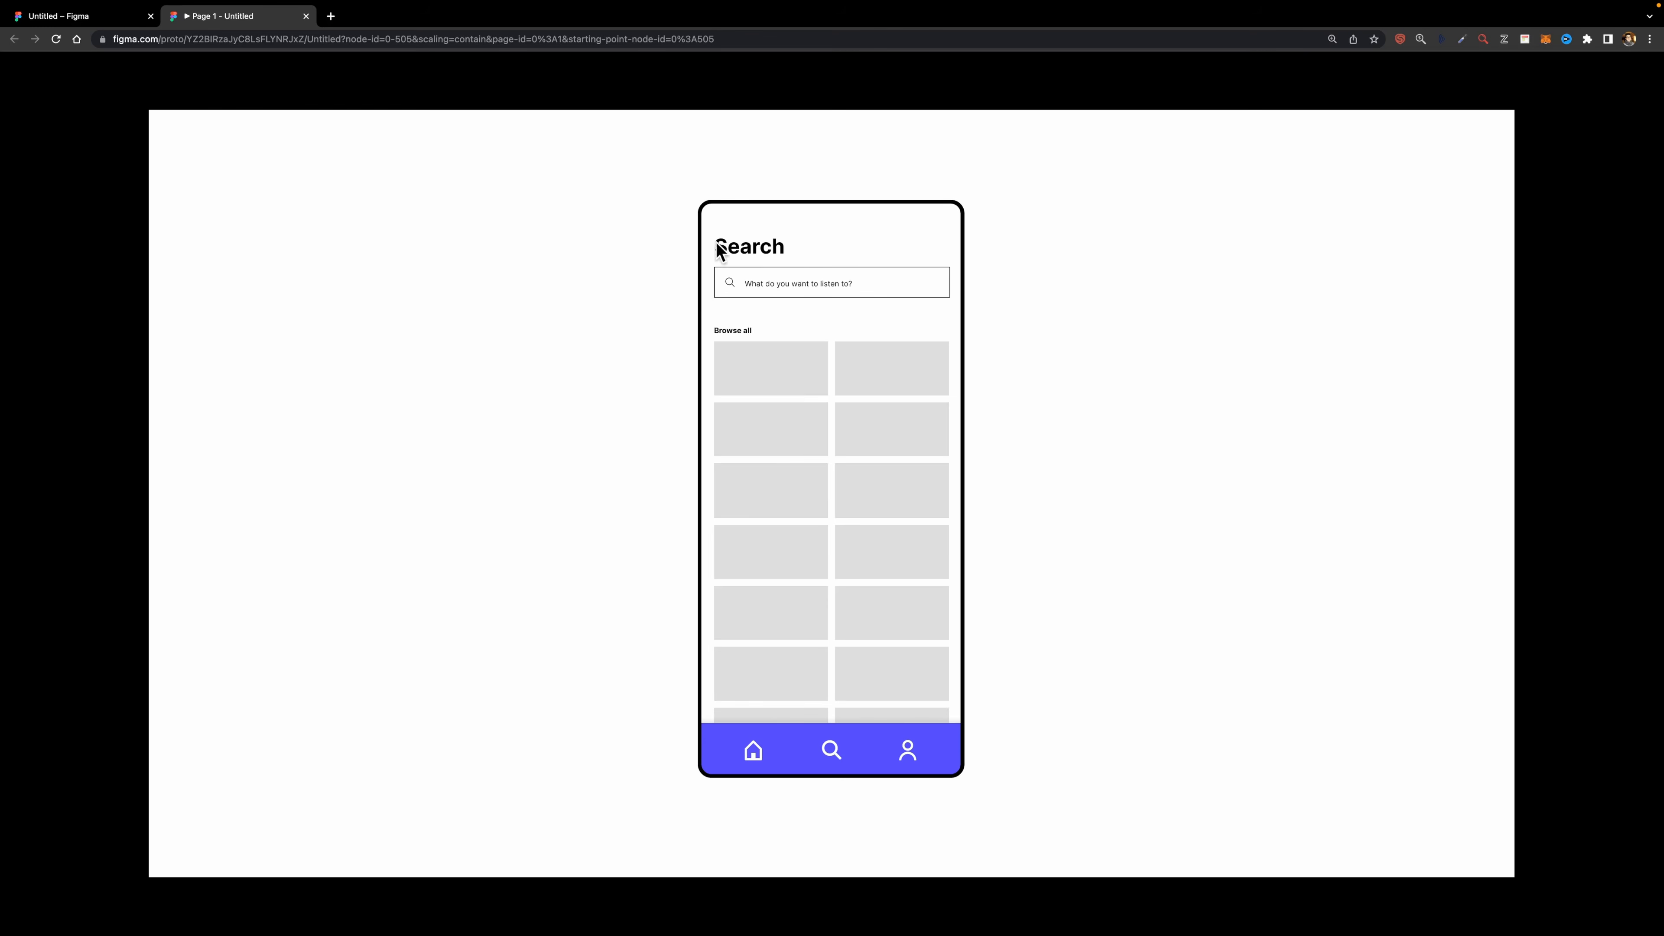
- Set the Search bar's scroll position to Sticky (stop at top edge)
click(94, 18)
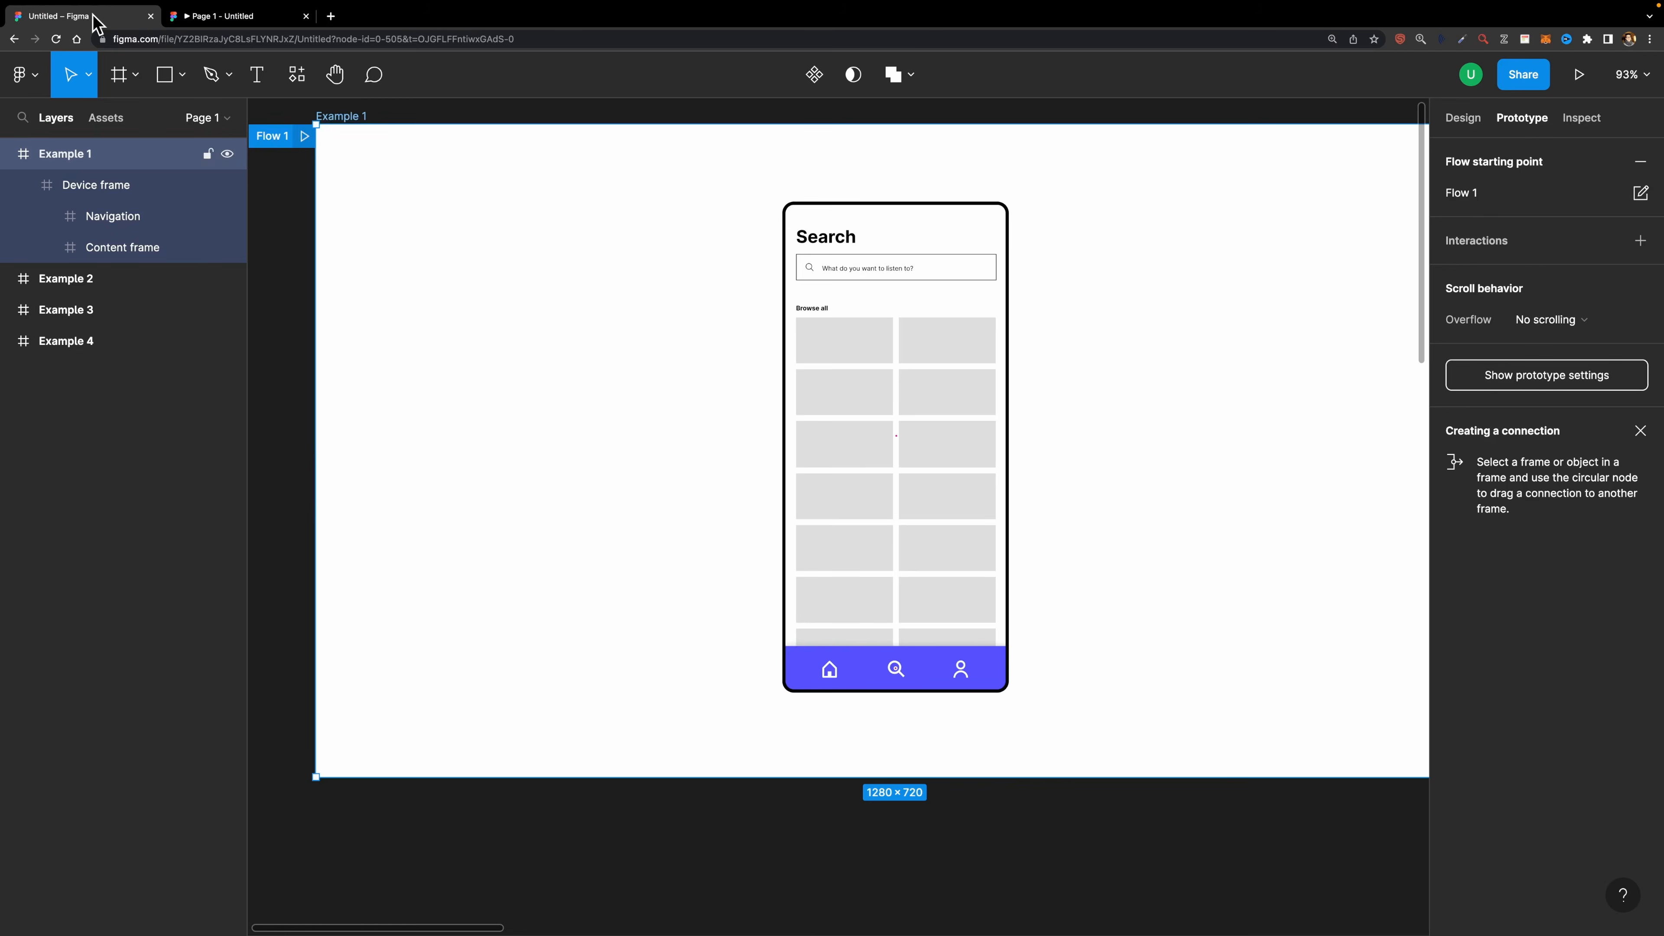
click(168, 253)
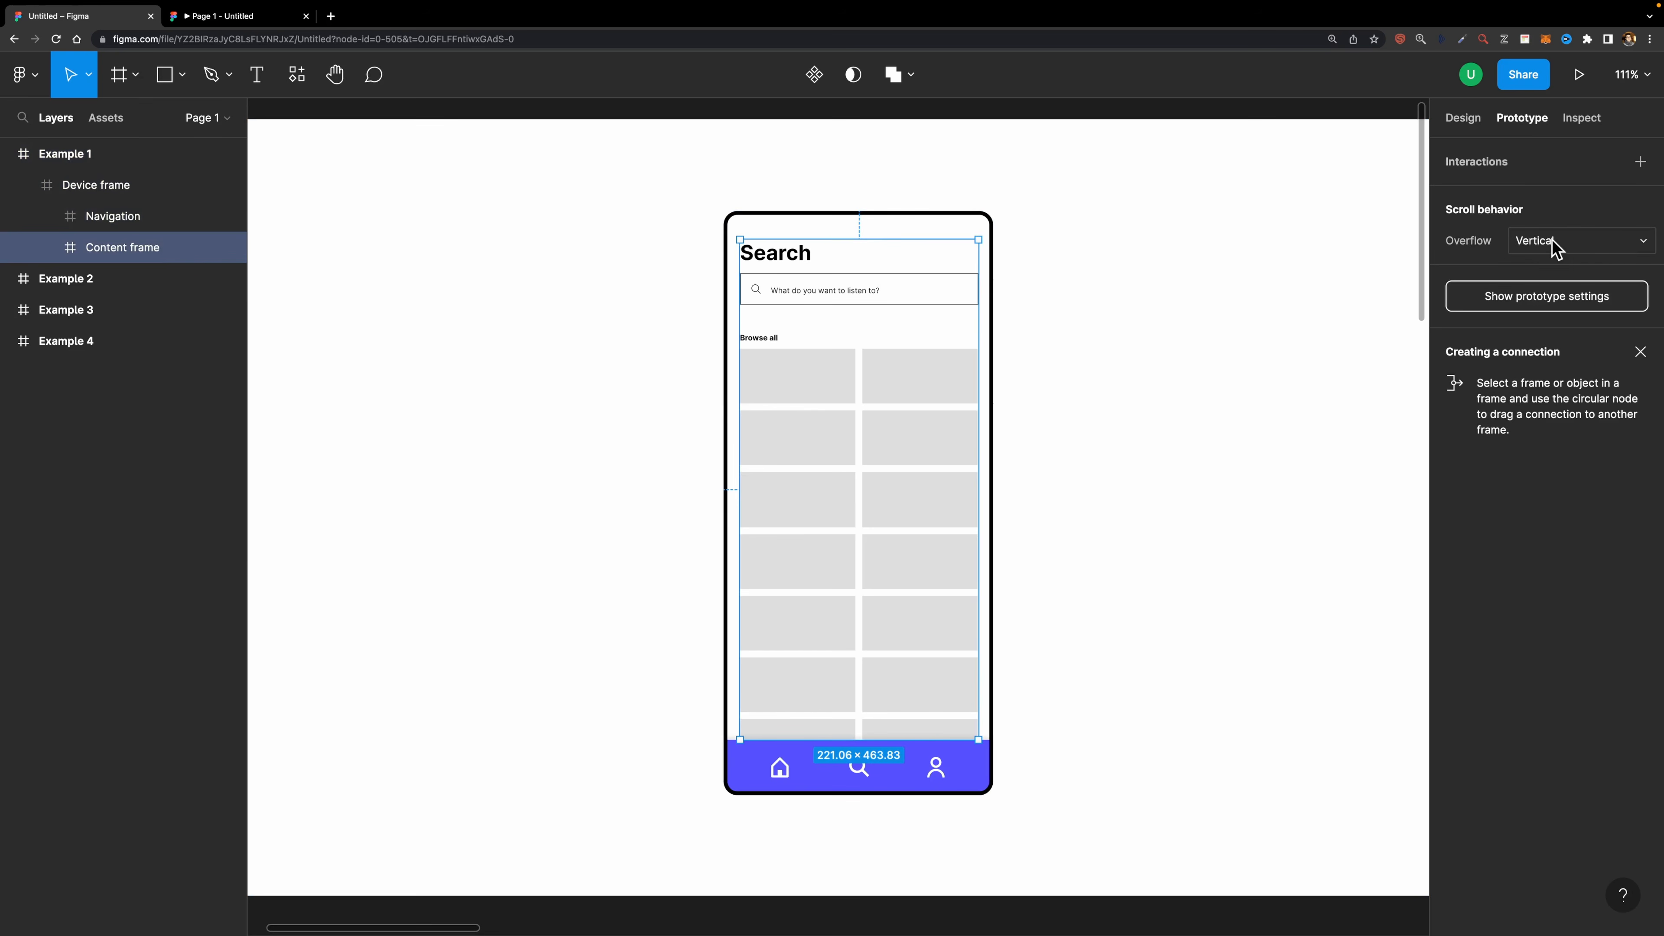
click(868, 299)
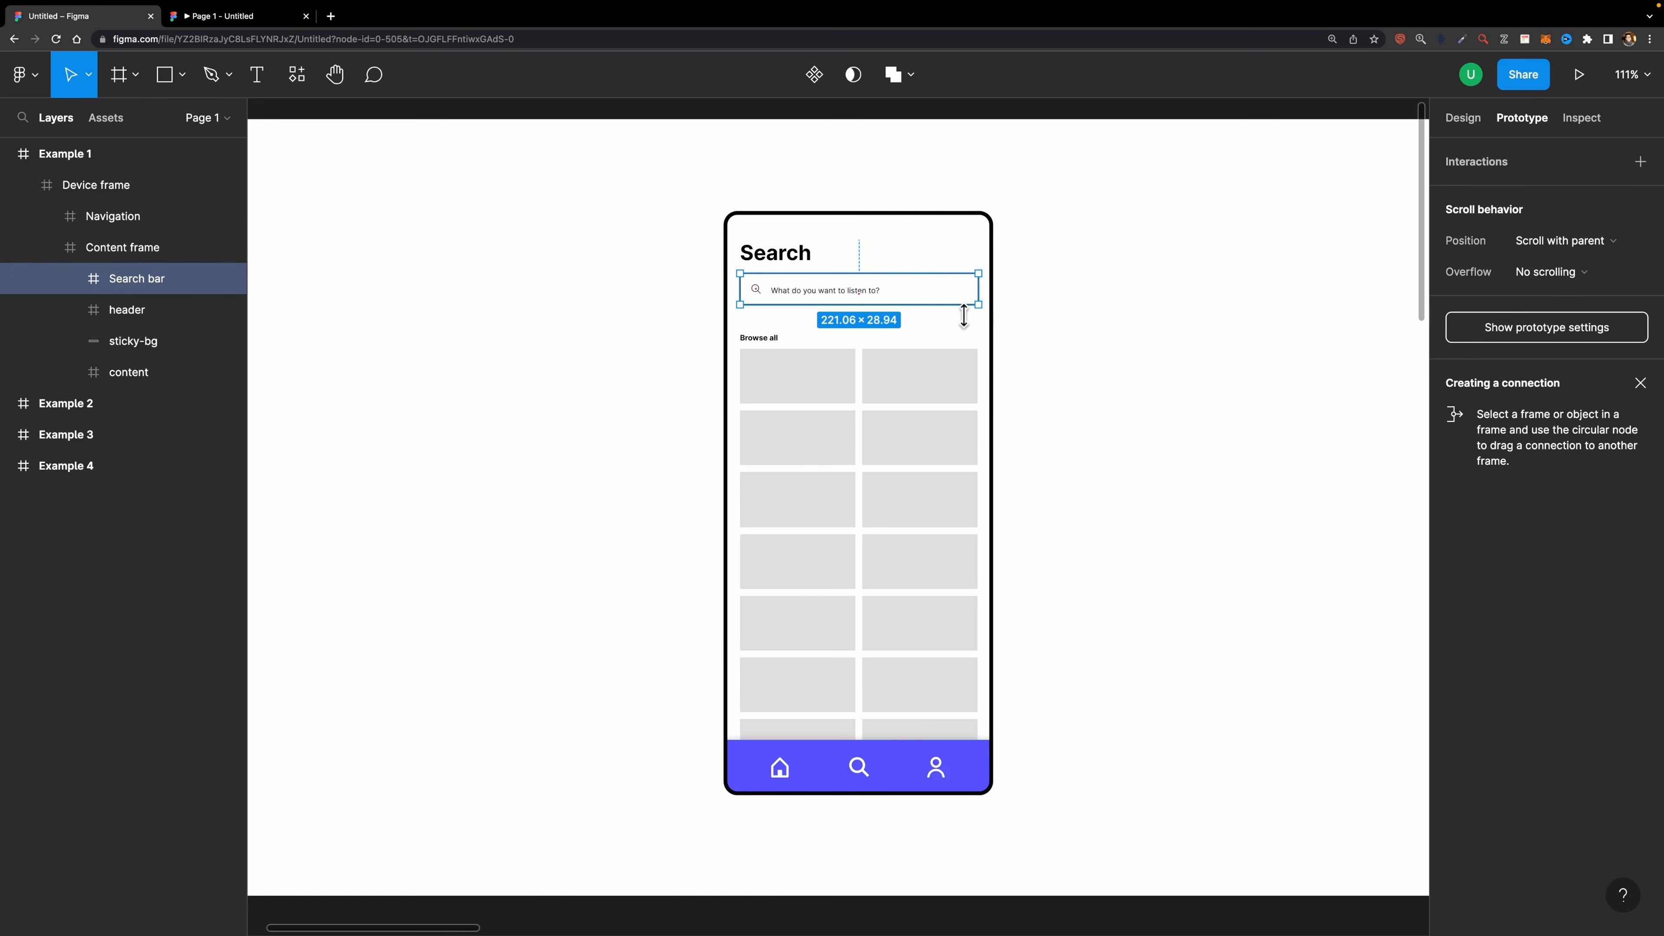
click(1537, 245)
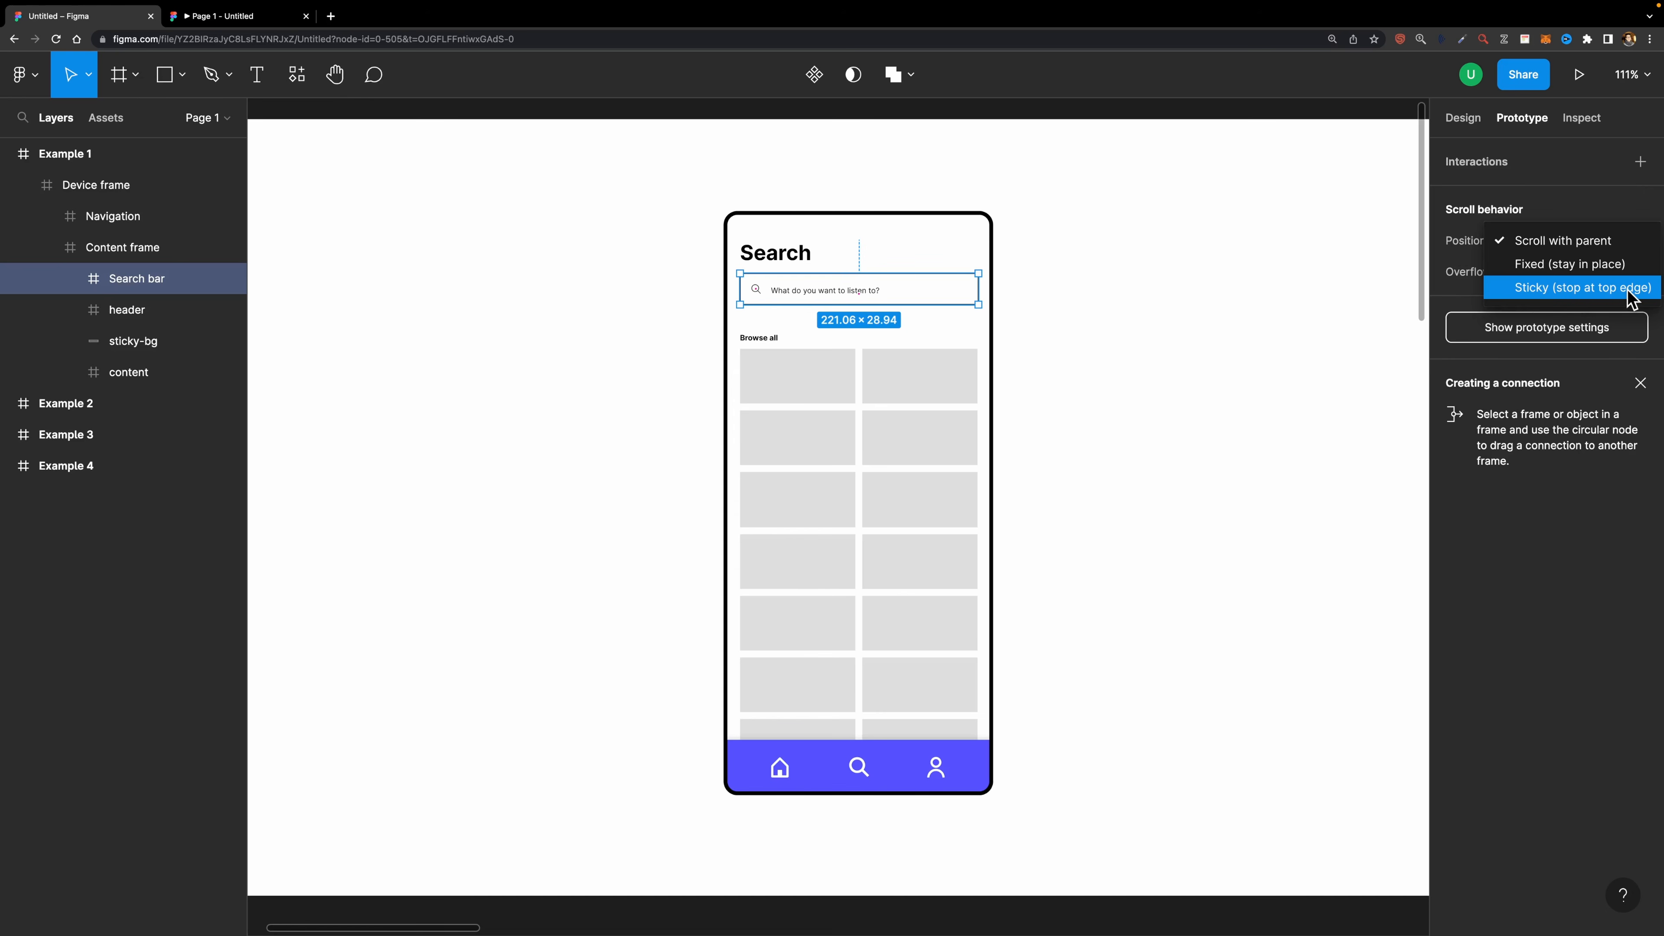
click(1557, 289)
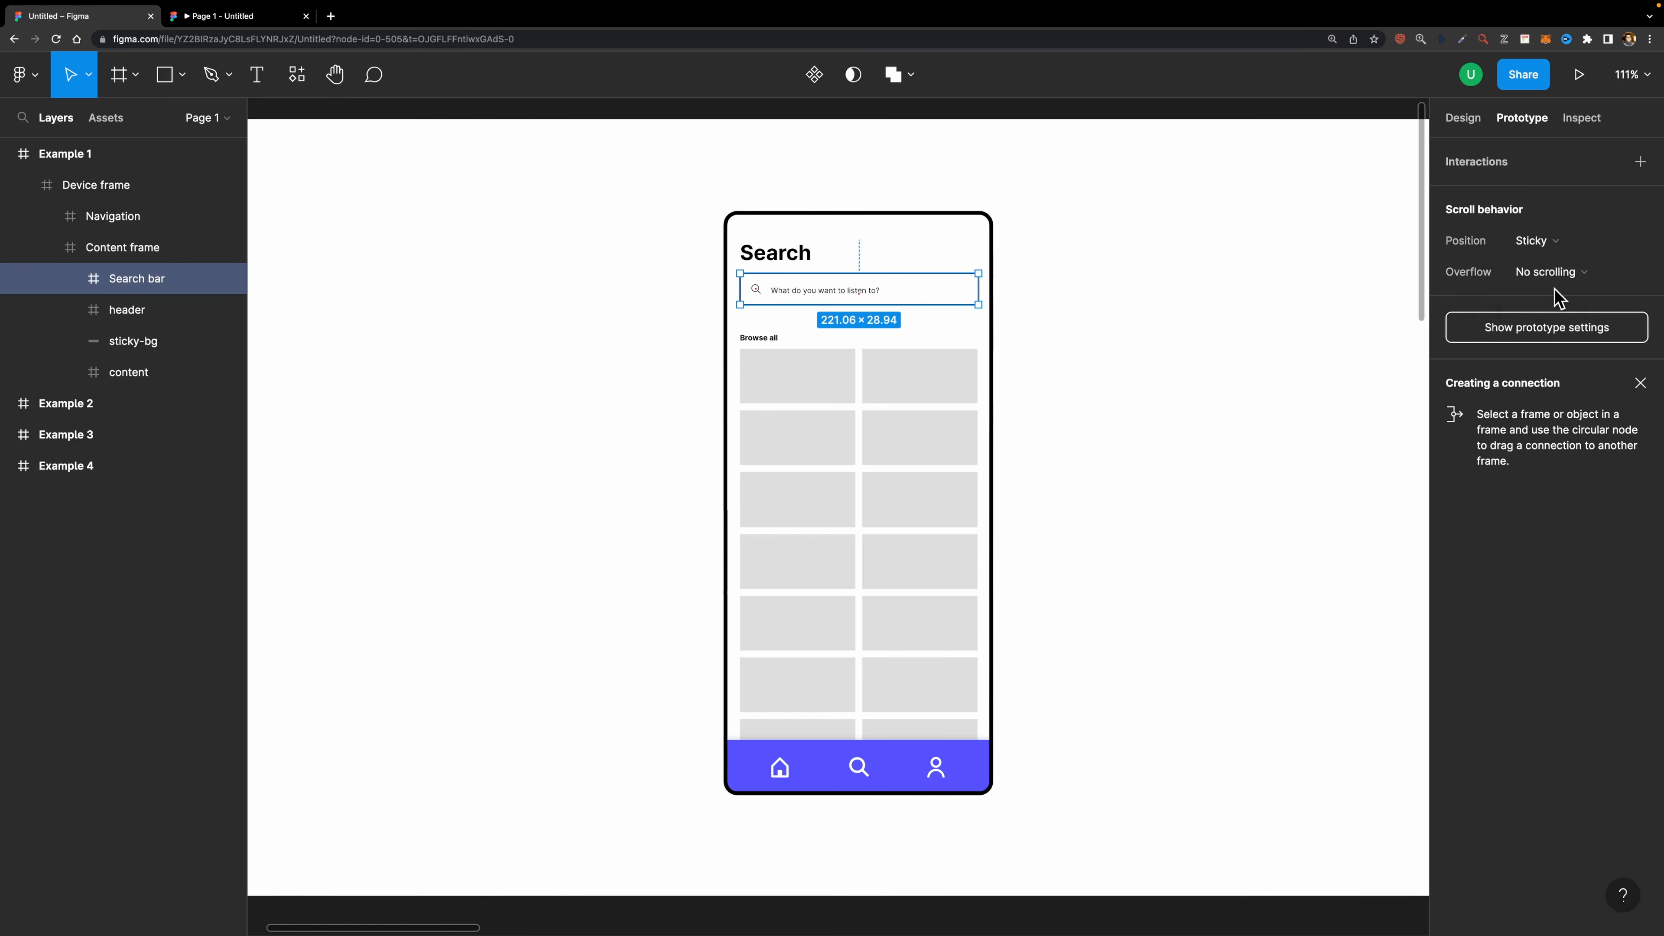
- Scroll the prototype preview to check how the sticky search bar behaves
click(211, 18)
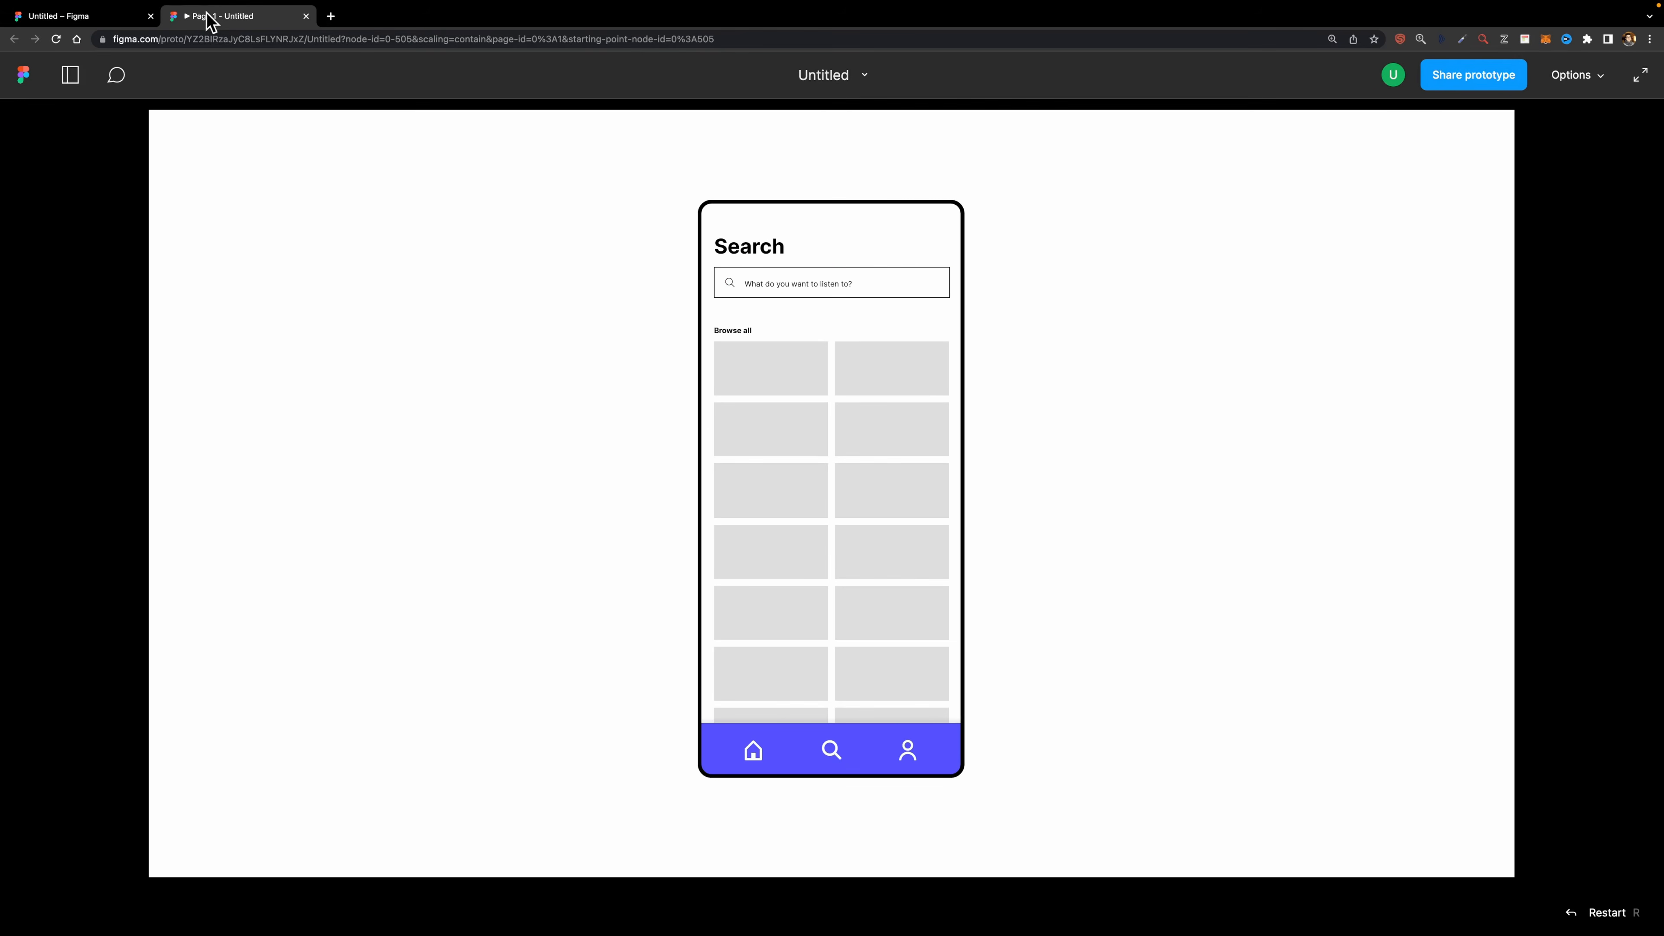
scroll(793, 522, down, 3)
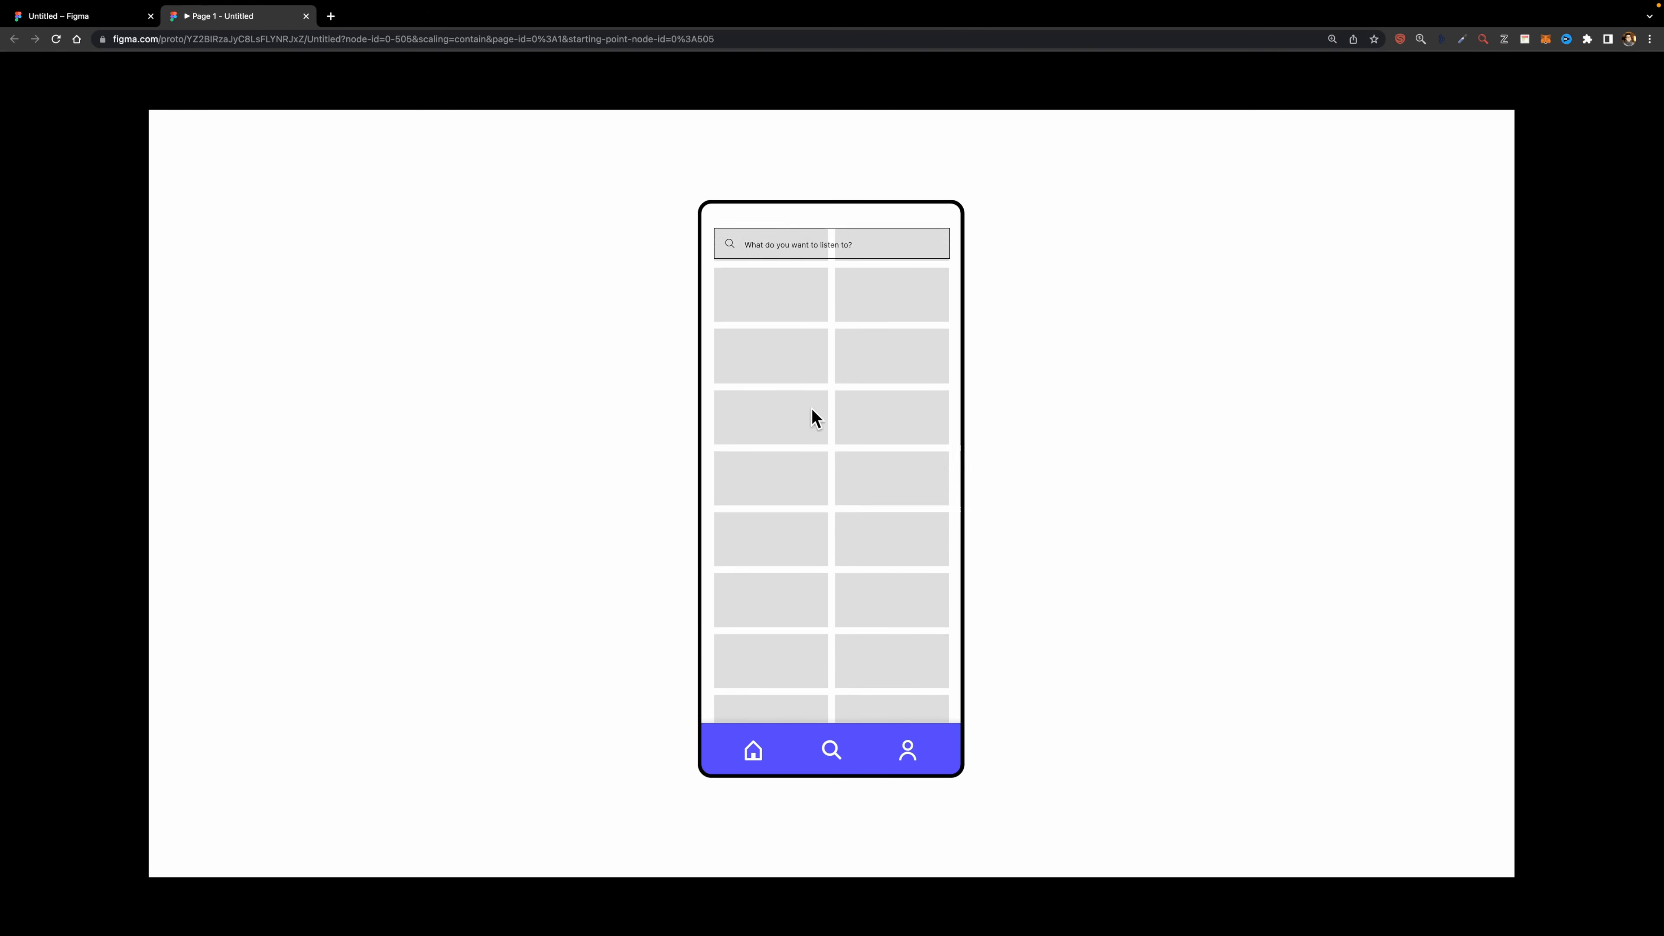
drag(808, 518, 796, 448)
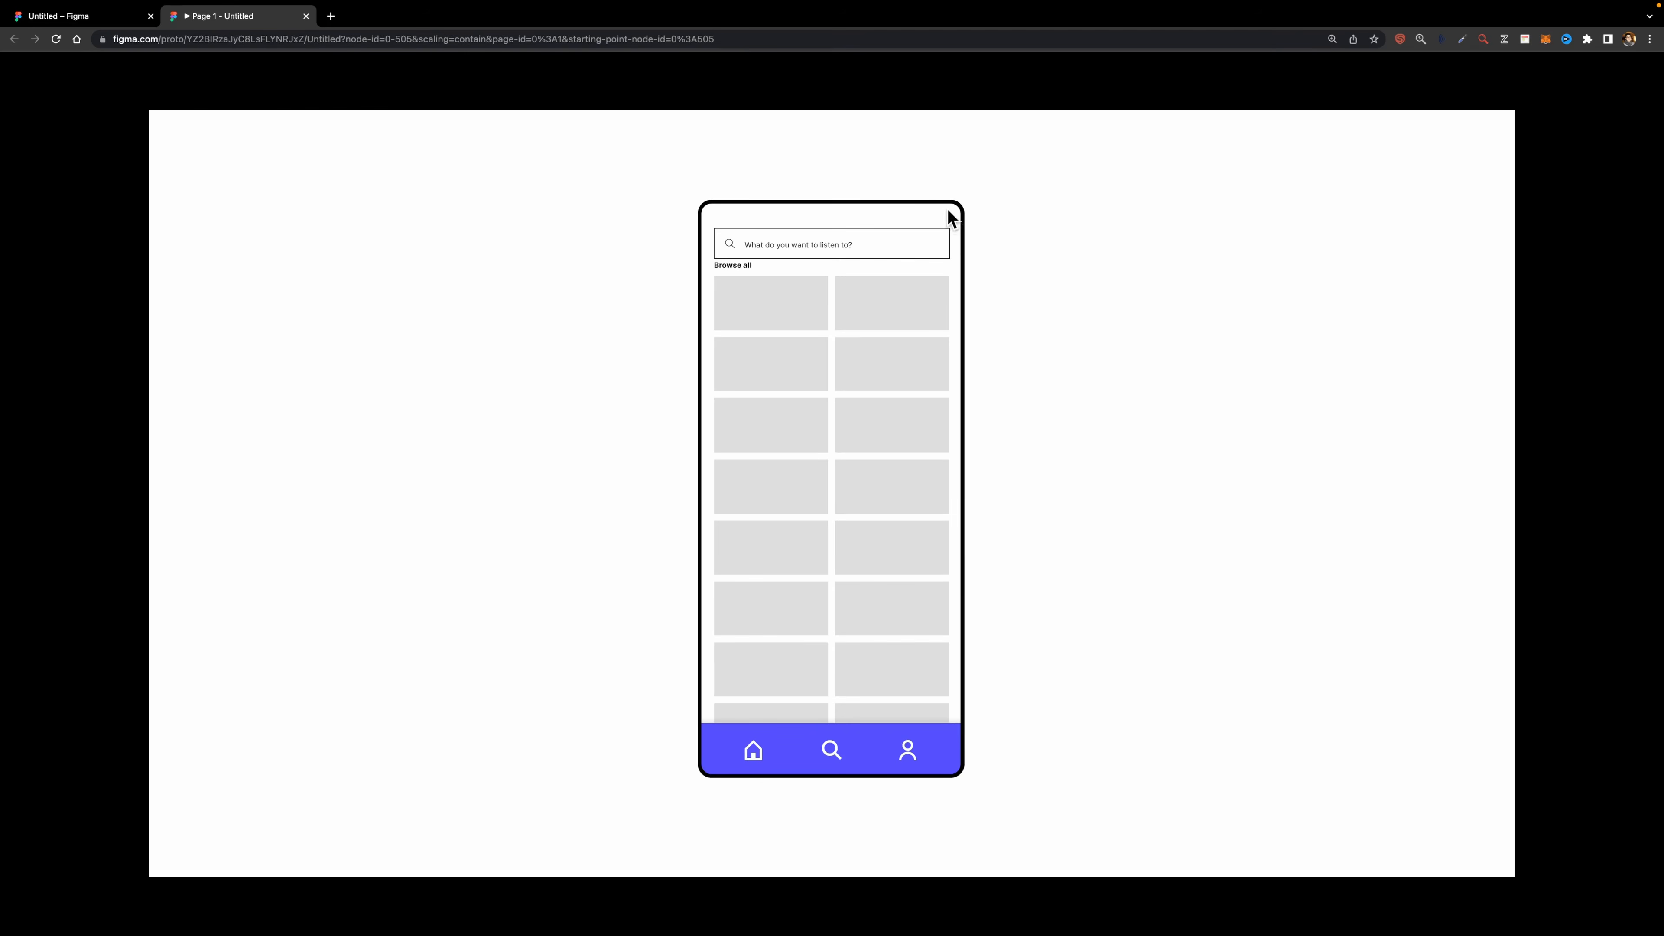
click(105, 15)
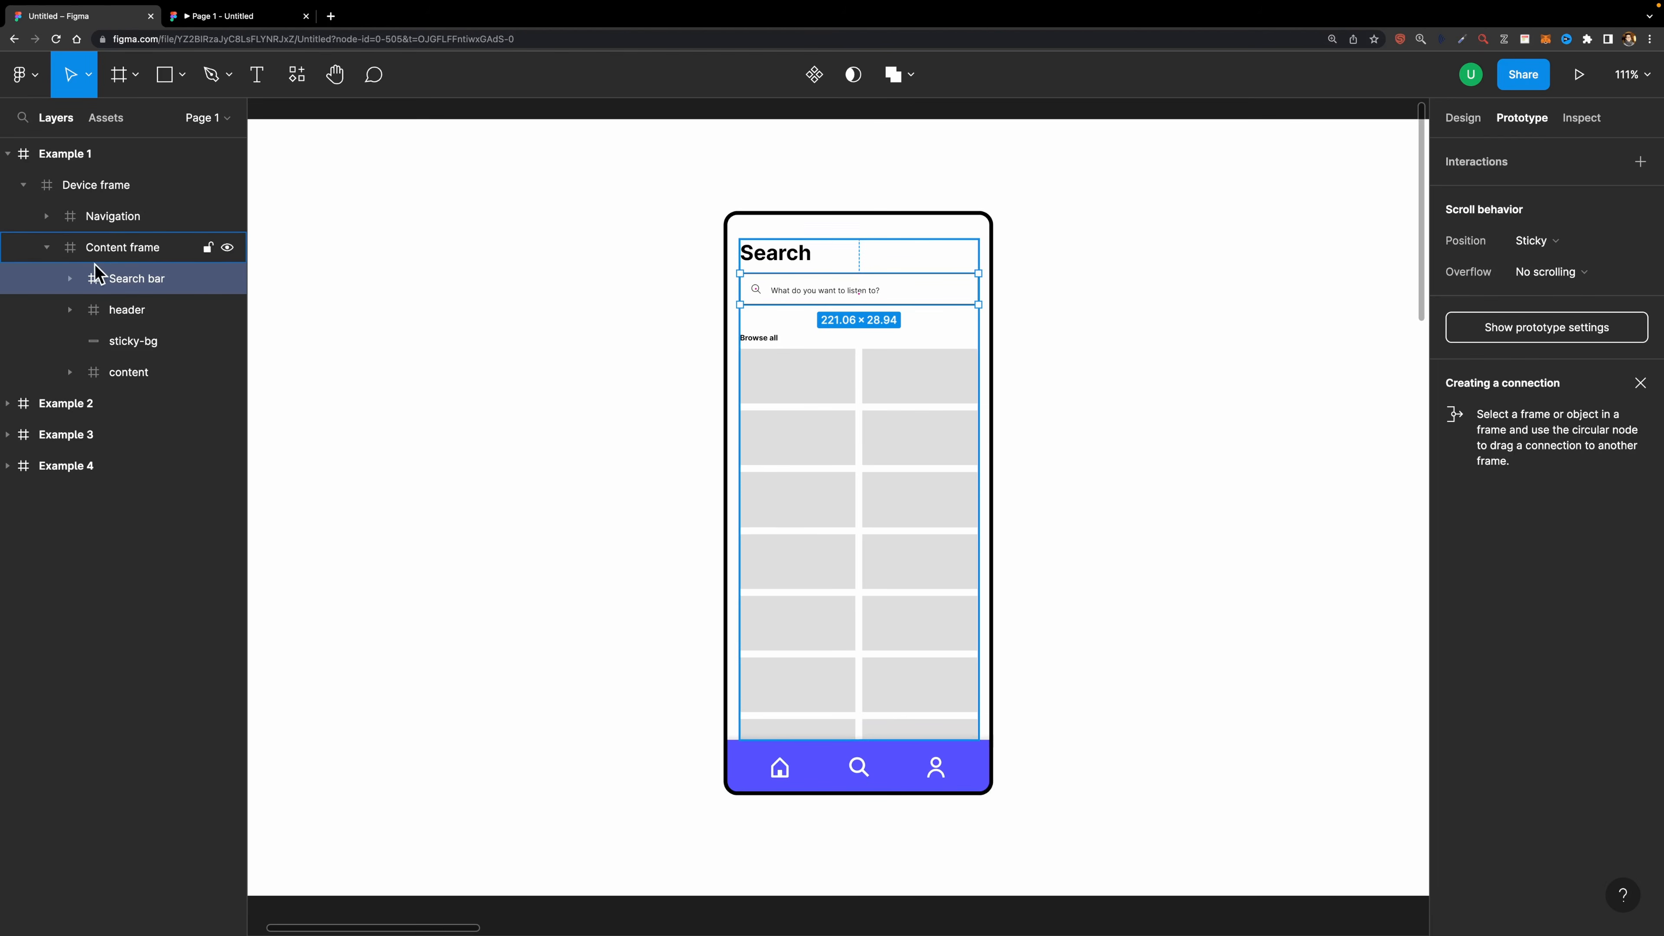
click(142, 254)
click(227, 15)
drag(766, 436, 832, 283)
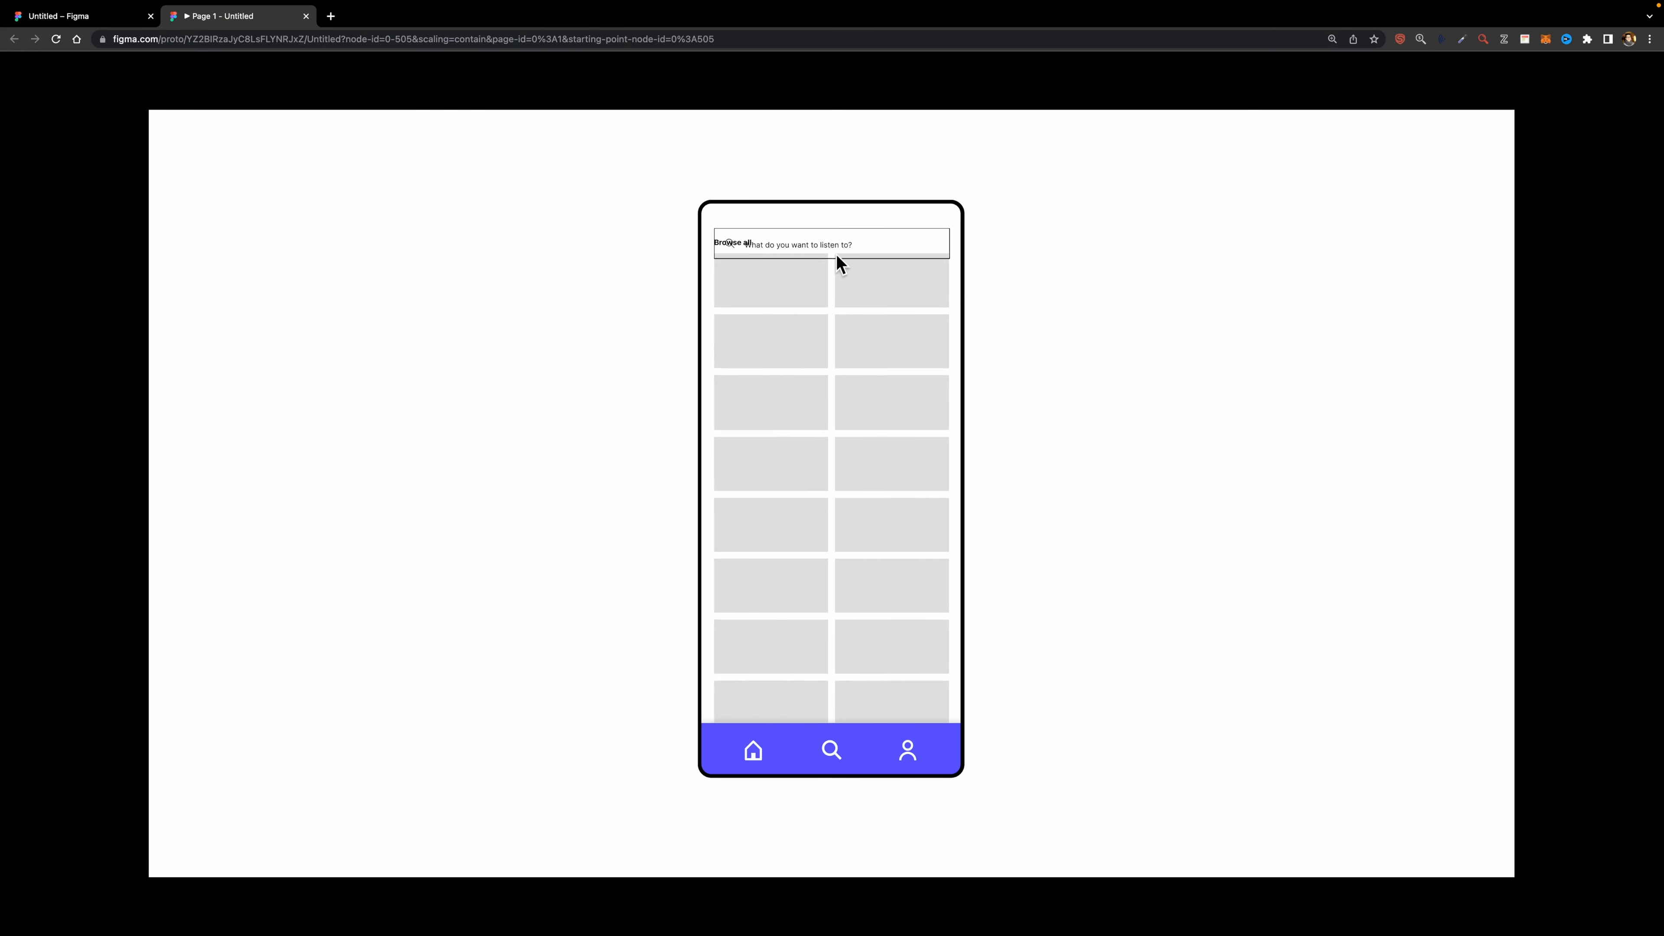
click(59, 15)
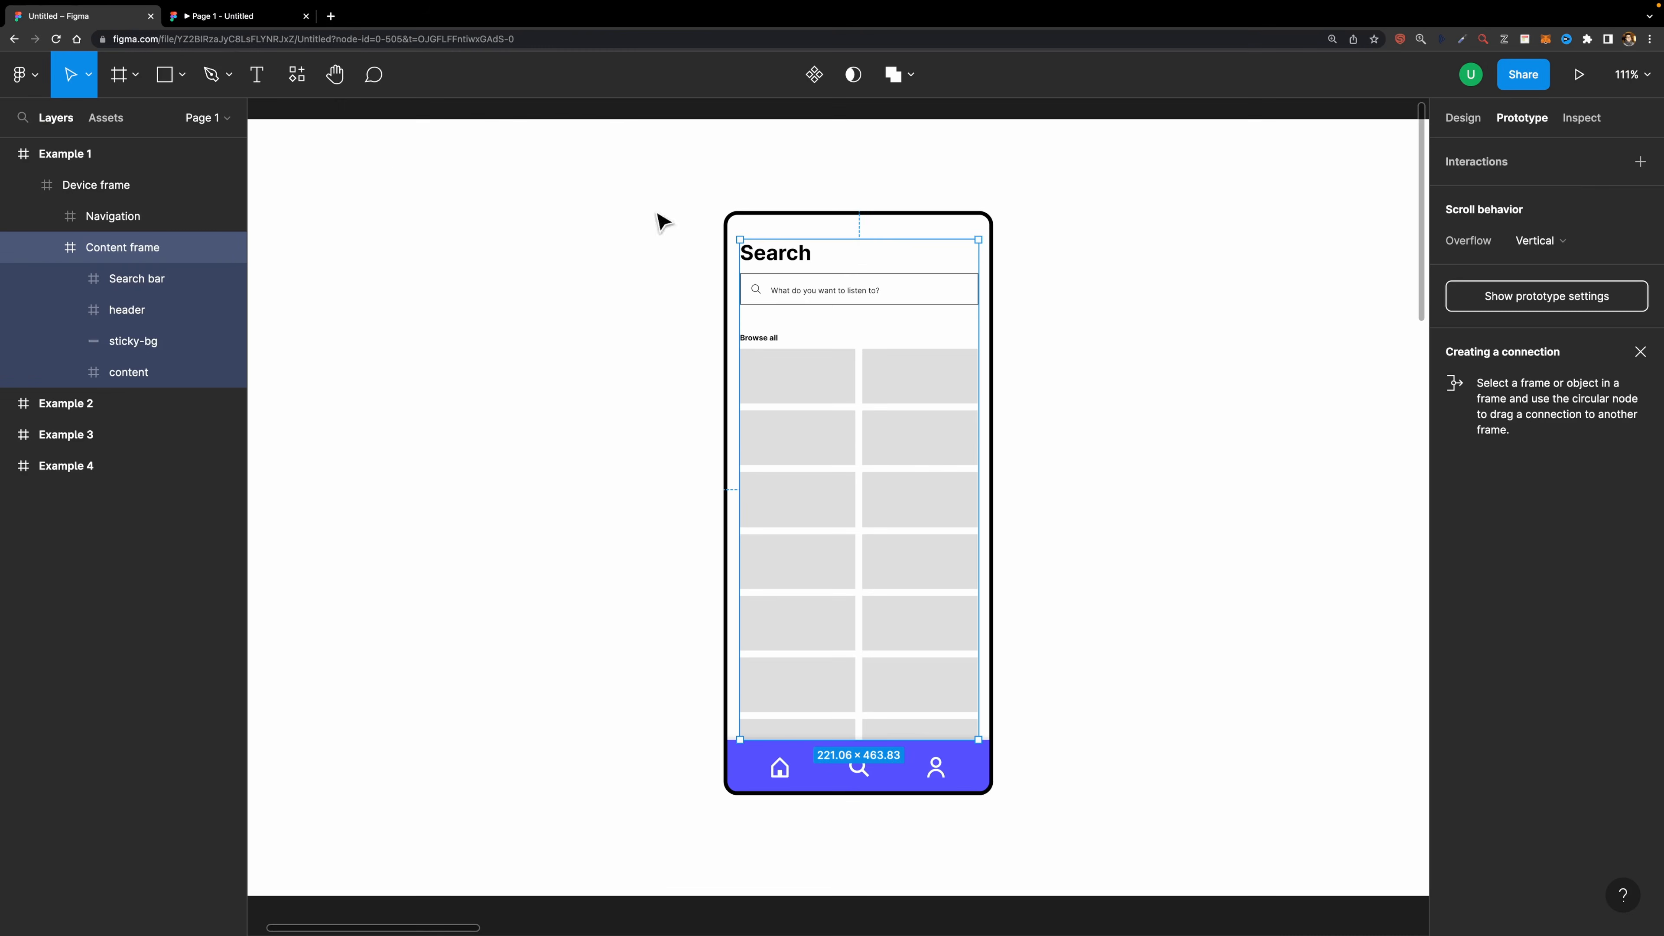
- Add a white FFFFFF fill to the Search bar frame
click(827, 299)
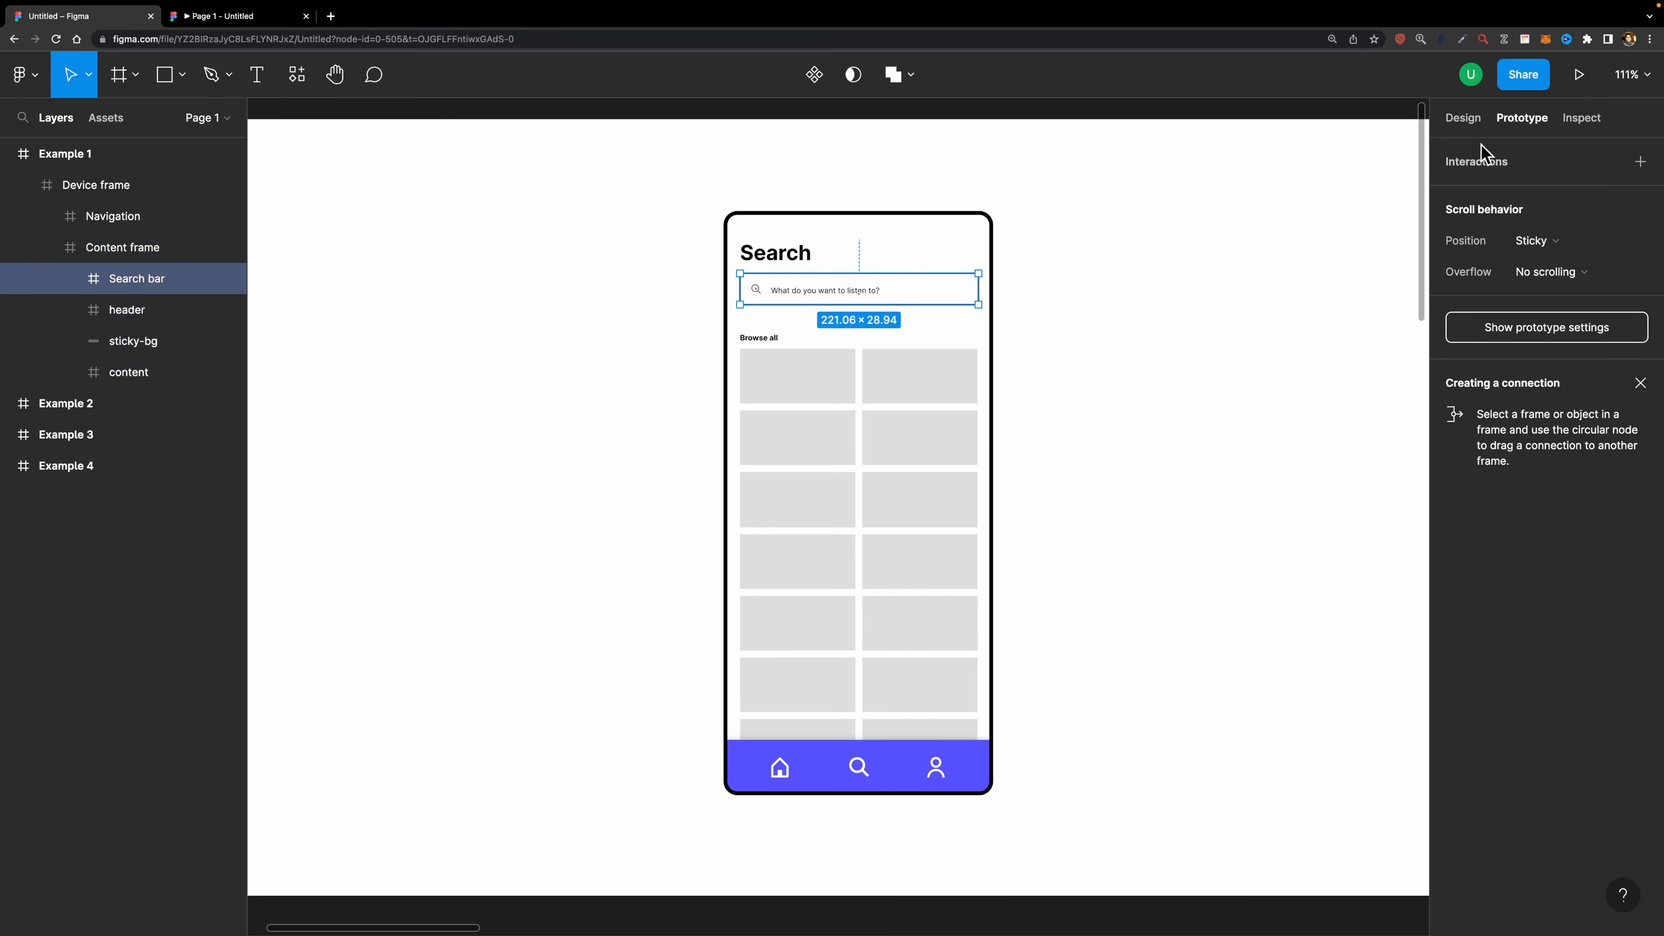
click(1464, 119)
scroll(1571, 511, down, 3)
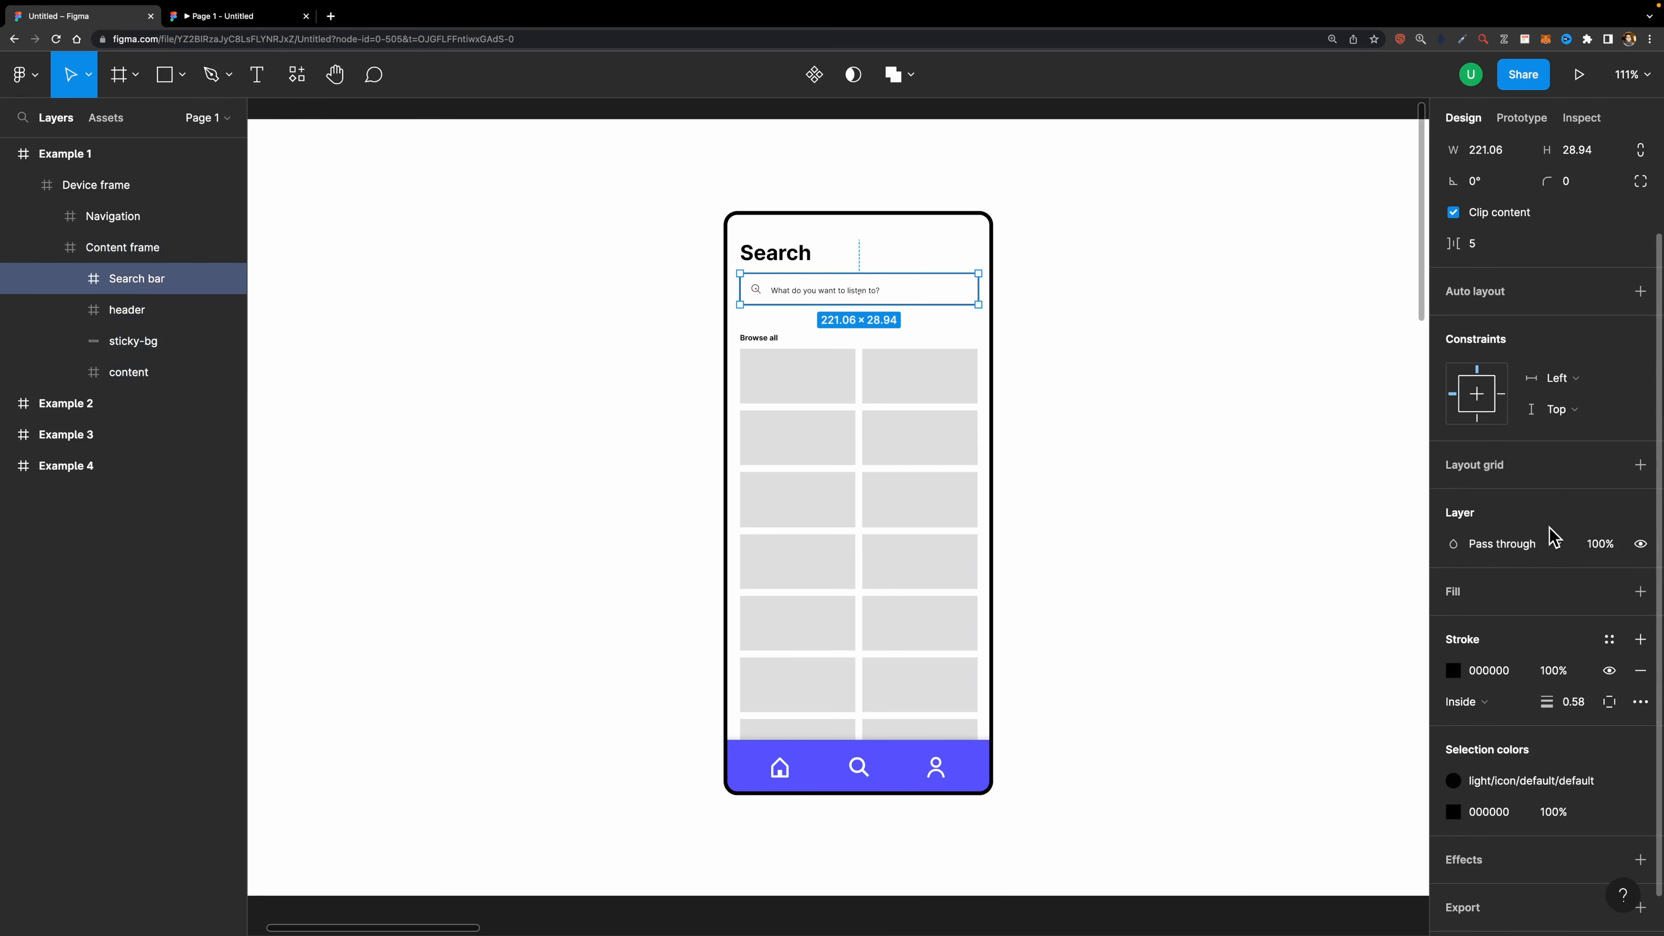
click(1641, 592)
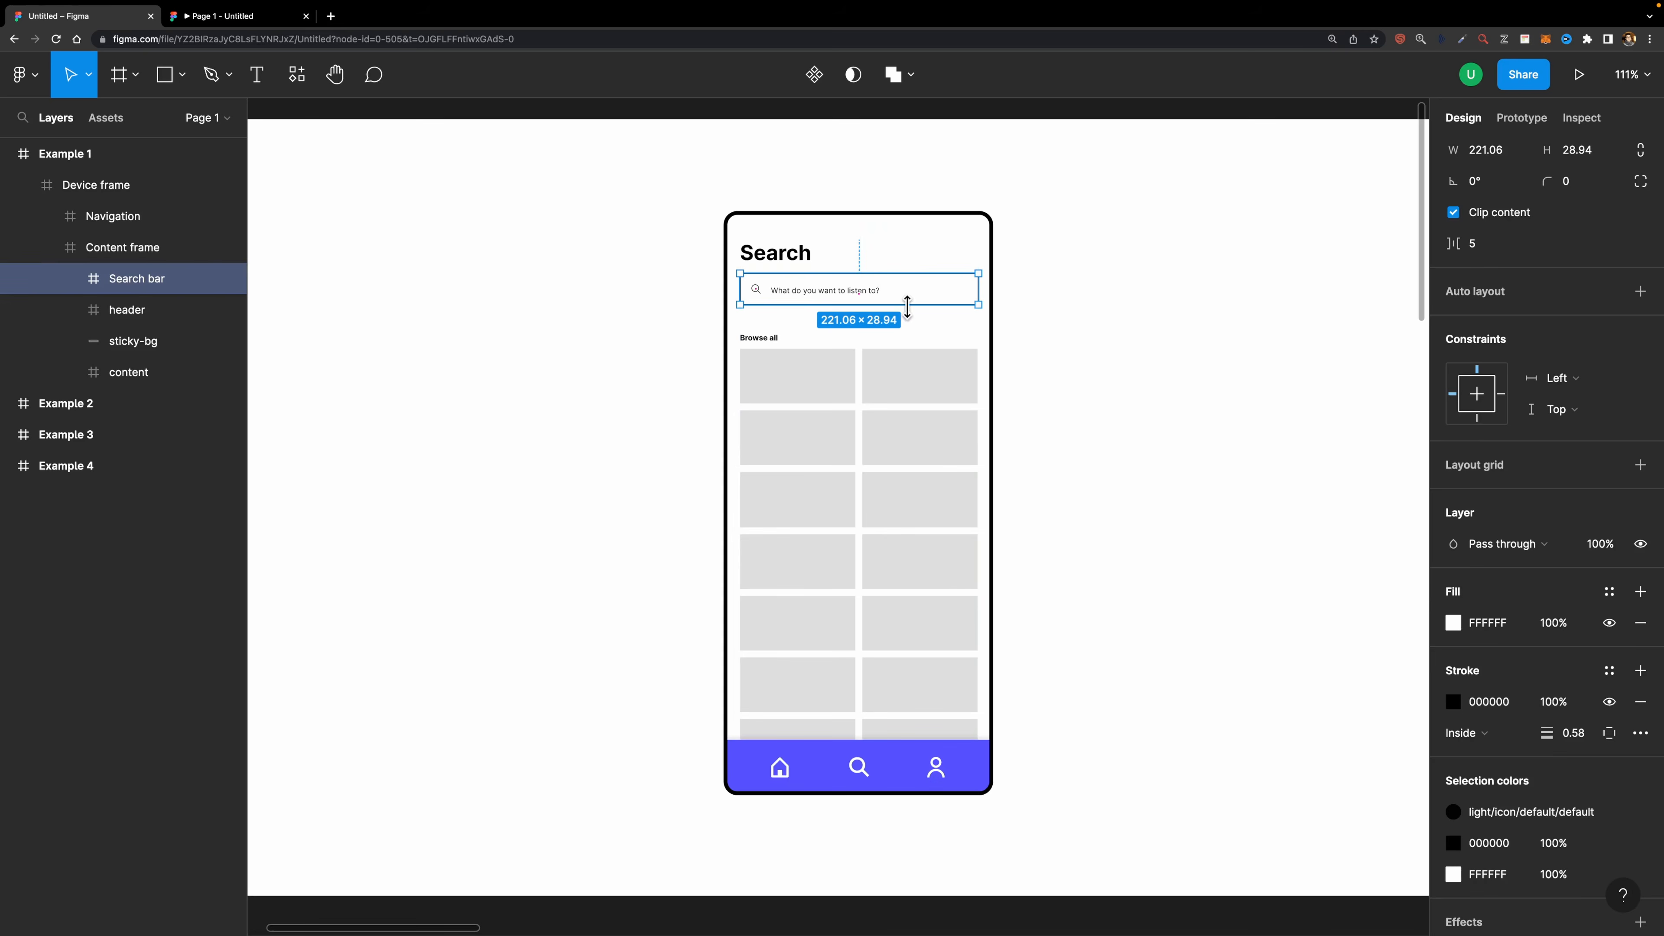
- Scroll the prototype preview up and down to test the search bar with its fill
click(243, 19)
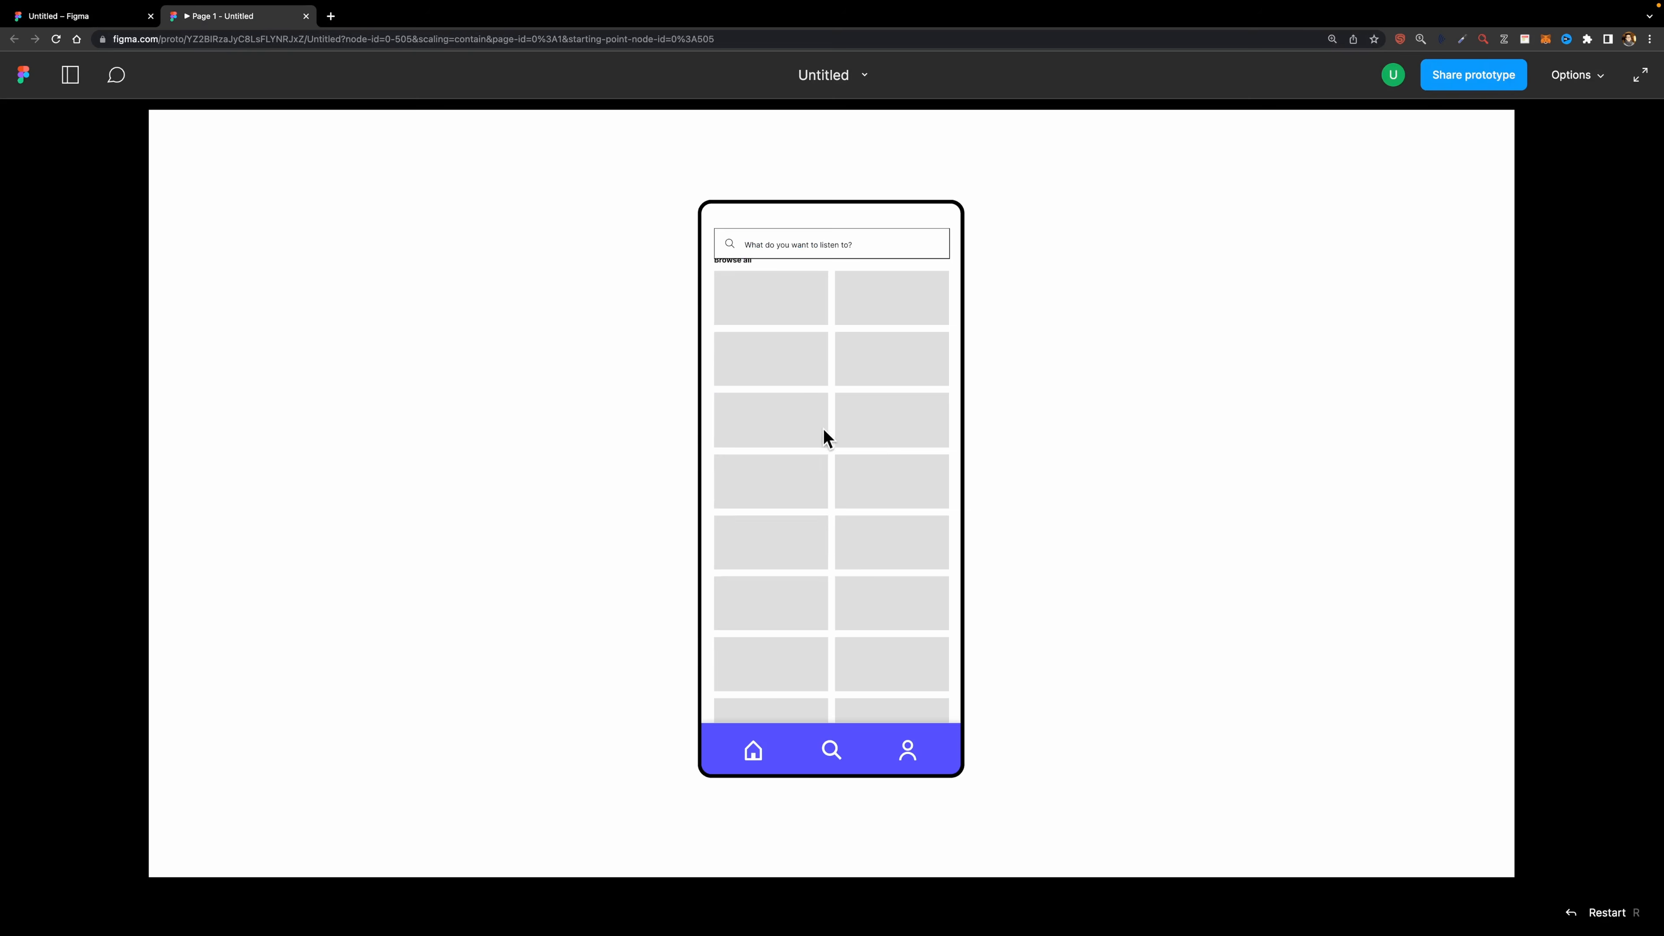
scroll(827, 452, up, 2)
scroll(825, 439, down, 2)
scroll(825, 459, up, 4)
scroll(825, 445, down, 5)
drag(823, 381, 822, 515)
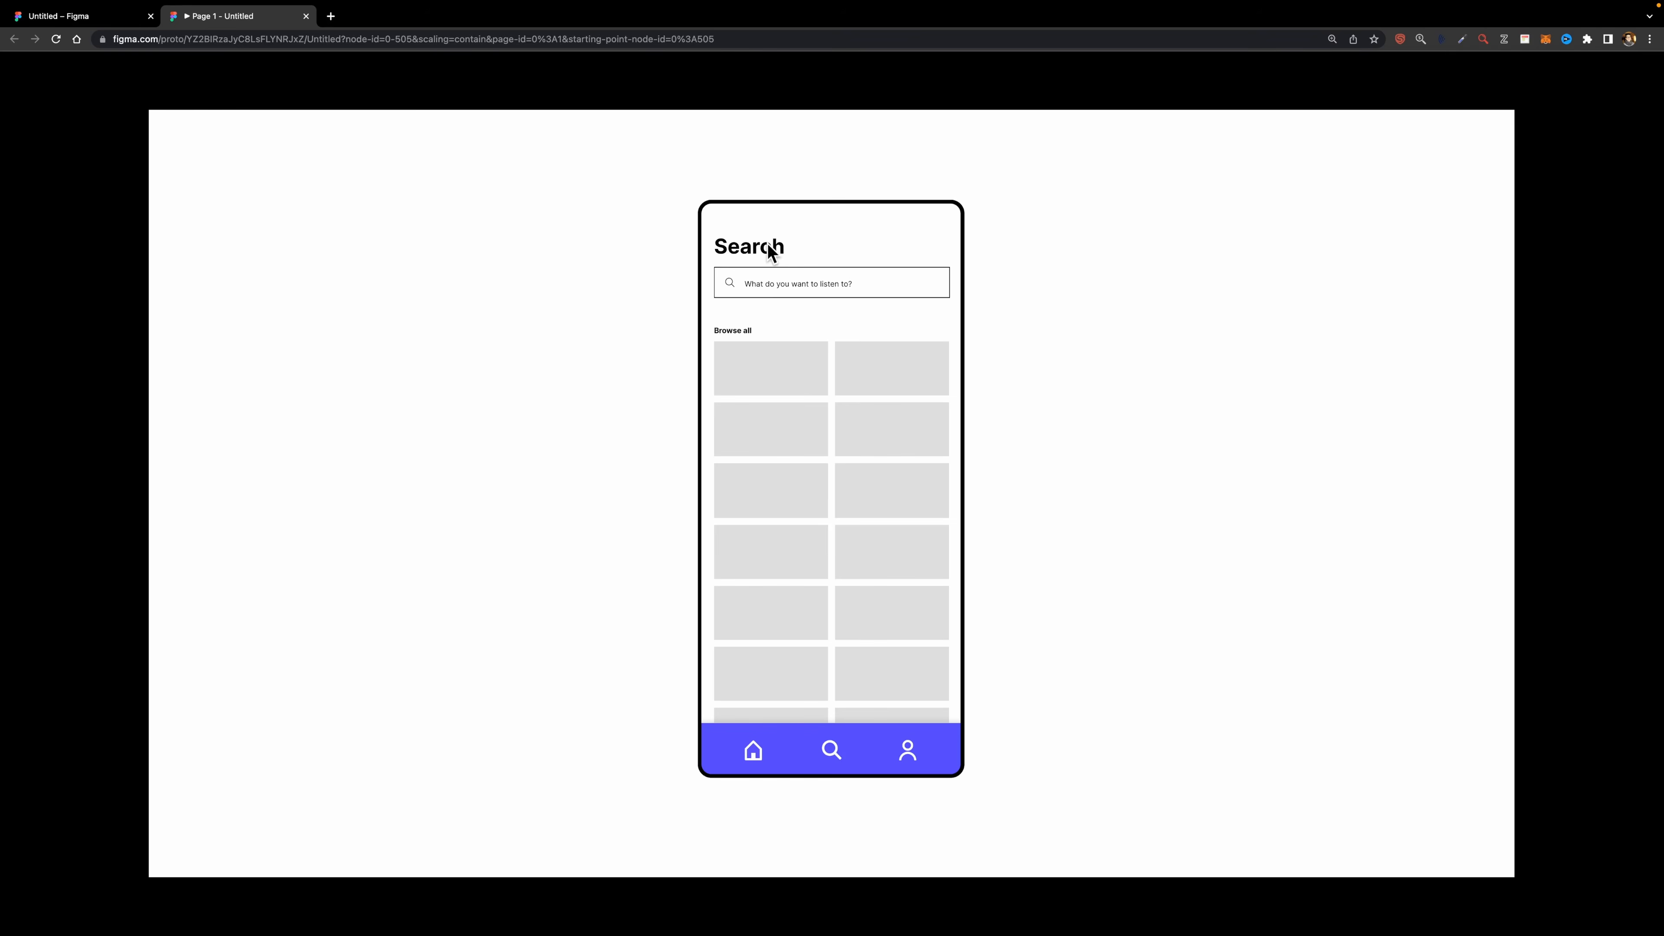
- Set the header frame's scroll position to Sticky (stop at top edge)
click(59, 50)
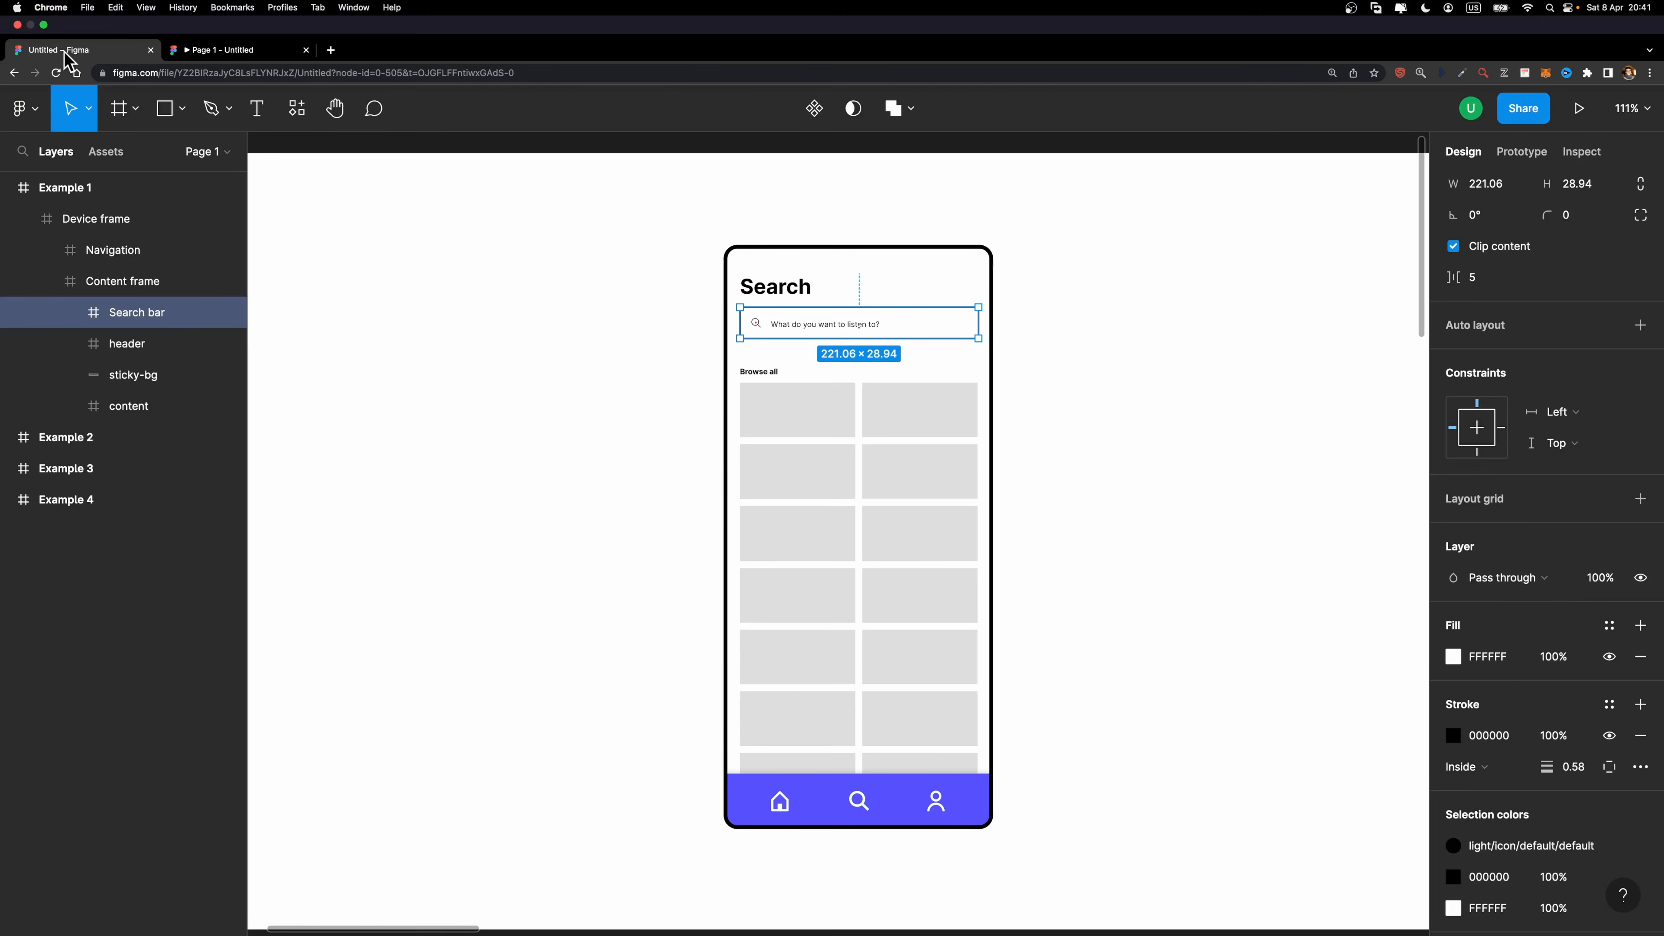
click(135, 309)
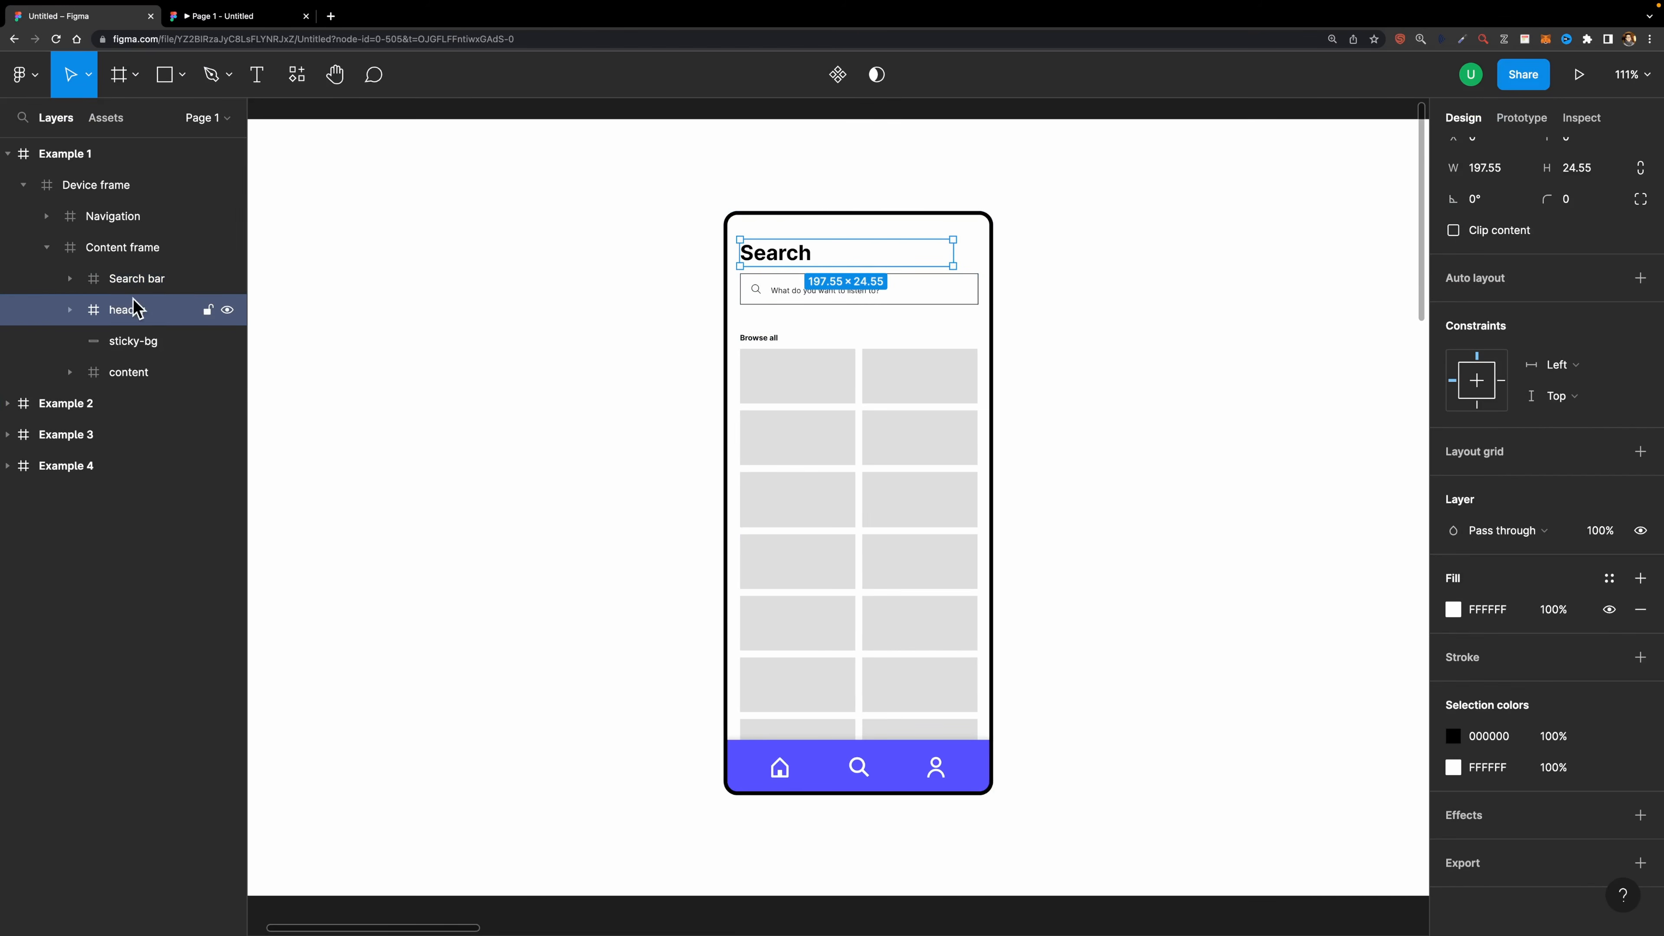
click(1521, 117)
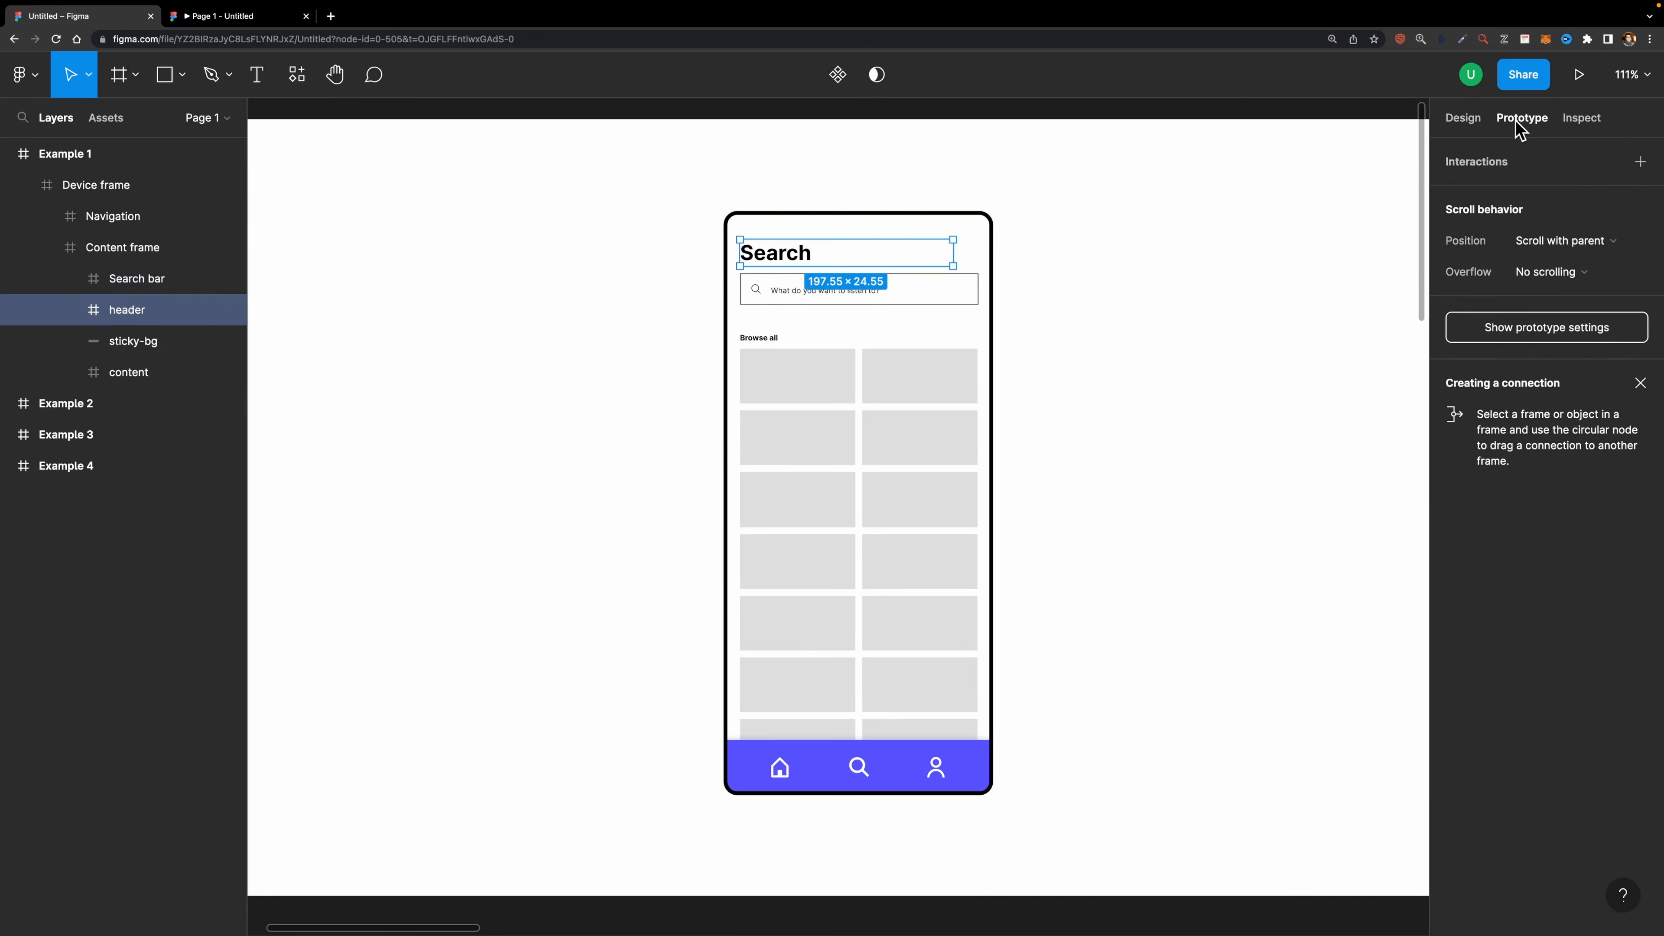
click(1551, 242)
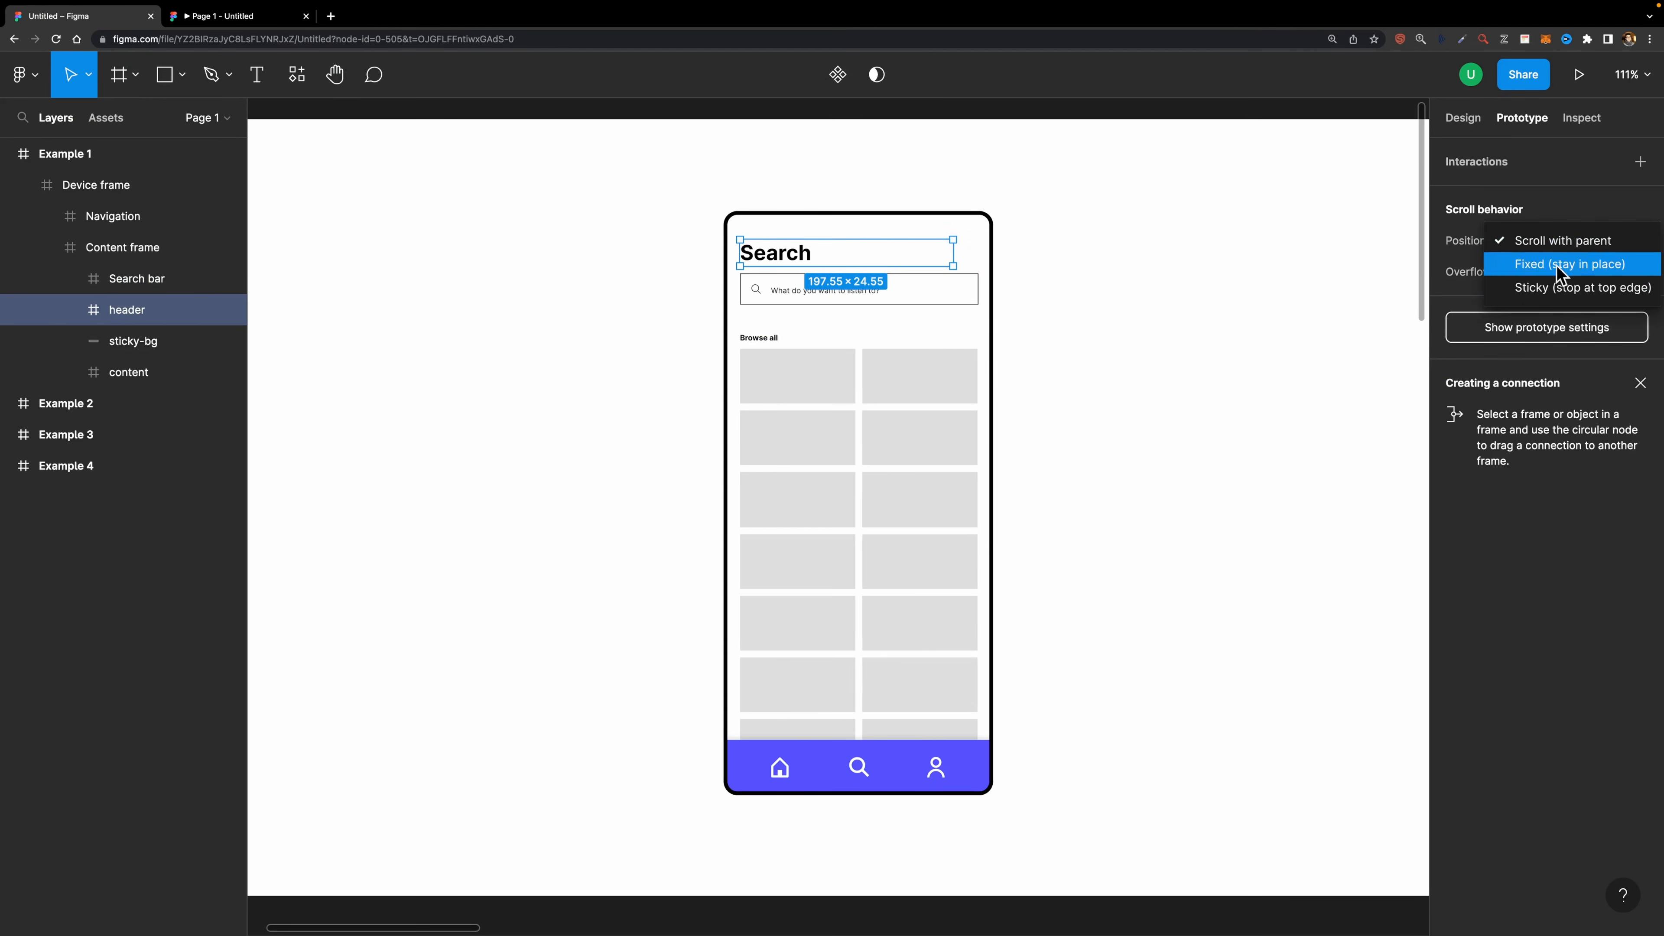
click(1539, 297)
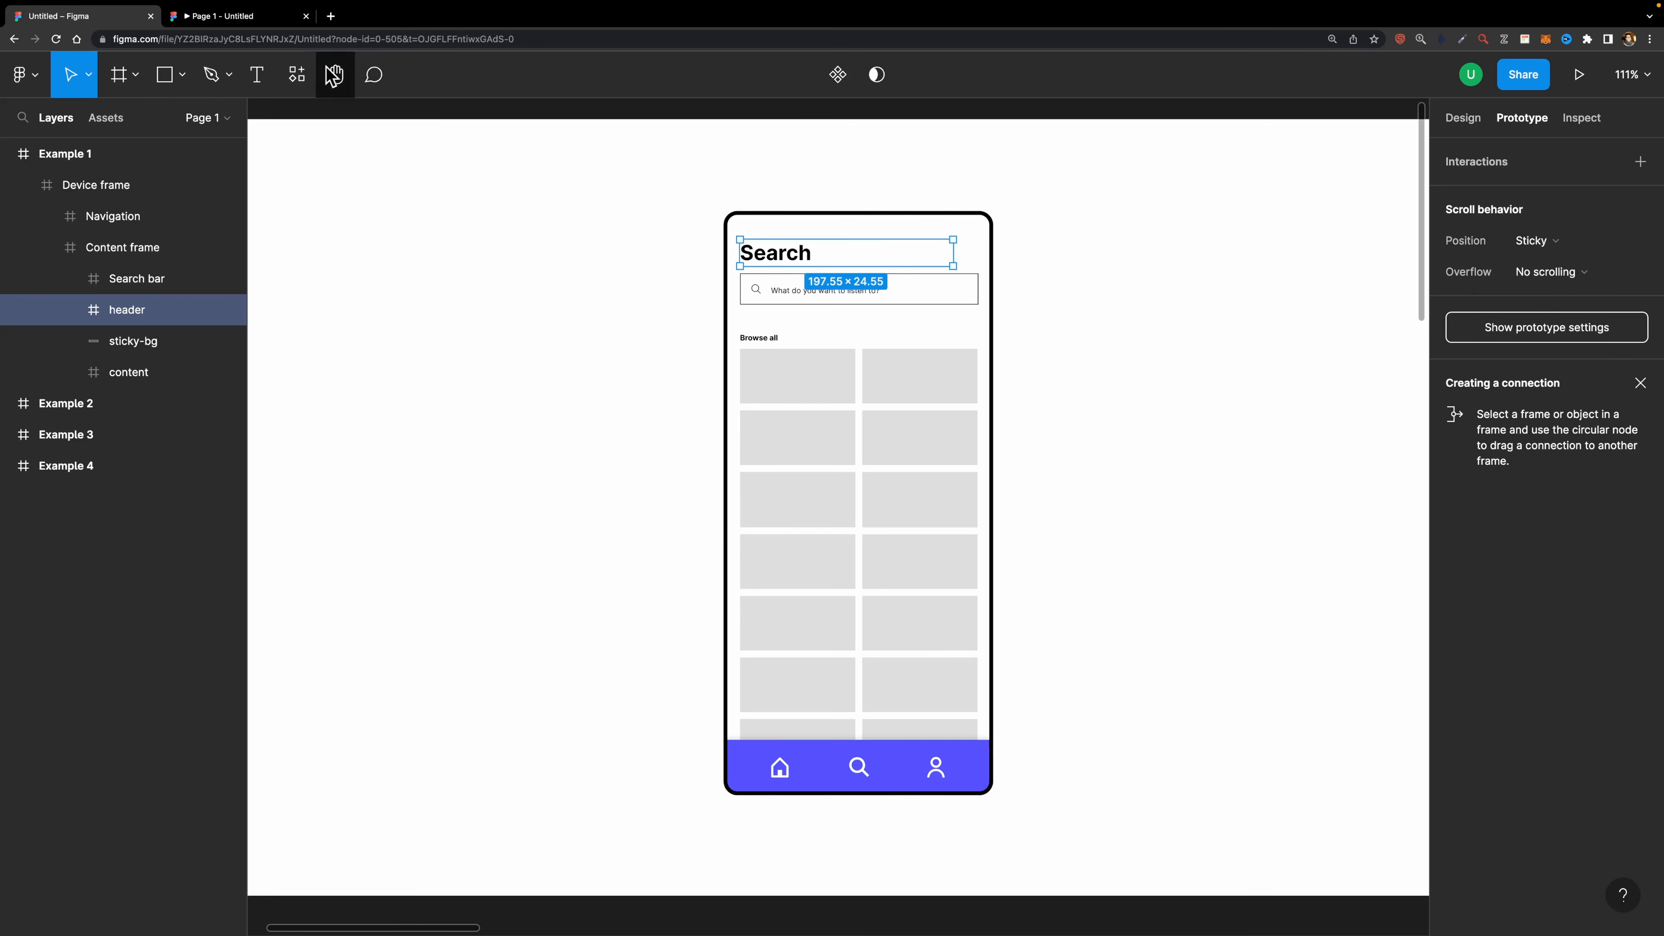
- Scroll the prototype preview to test the sticky header and search bar
click(259, 17)
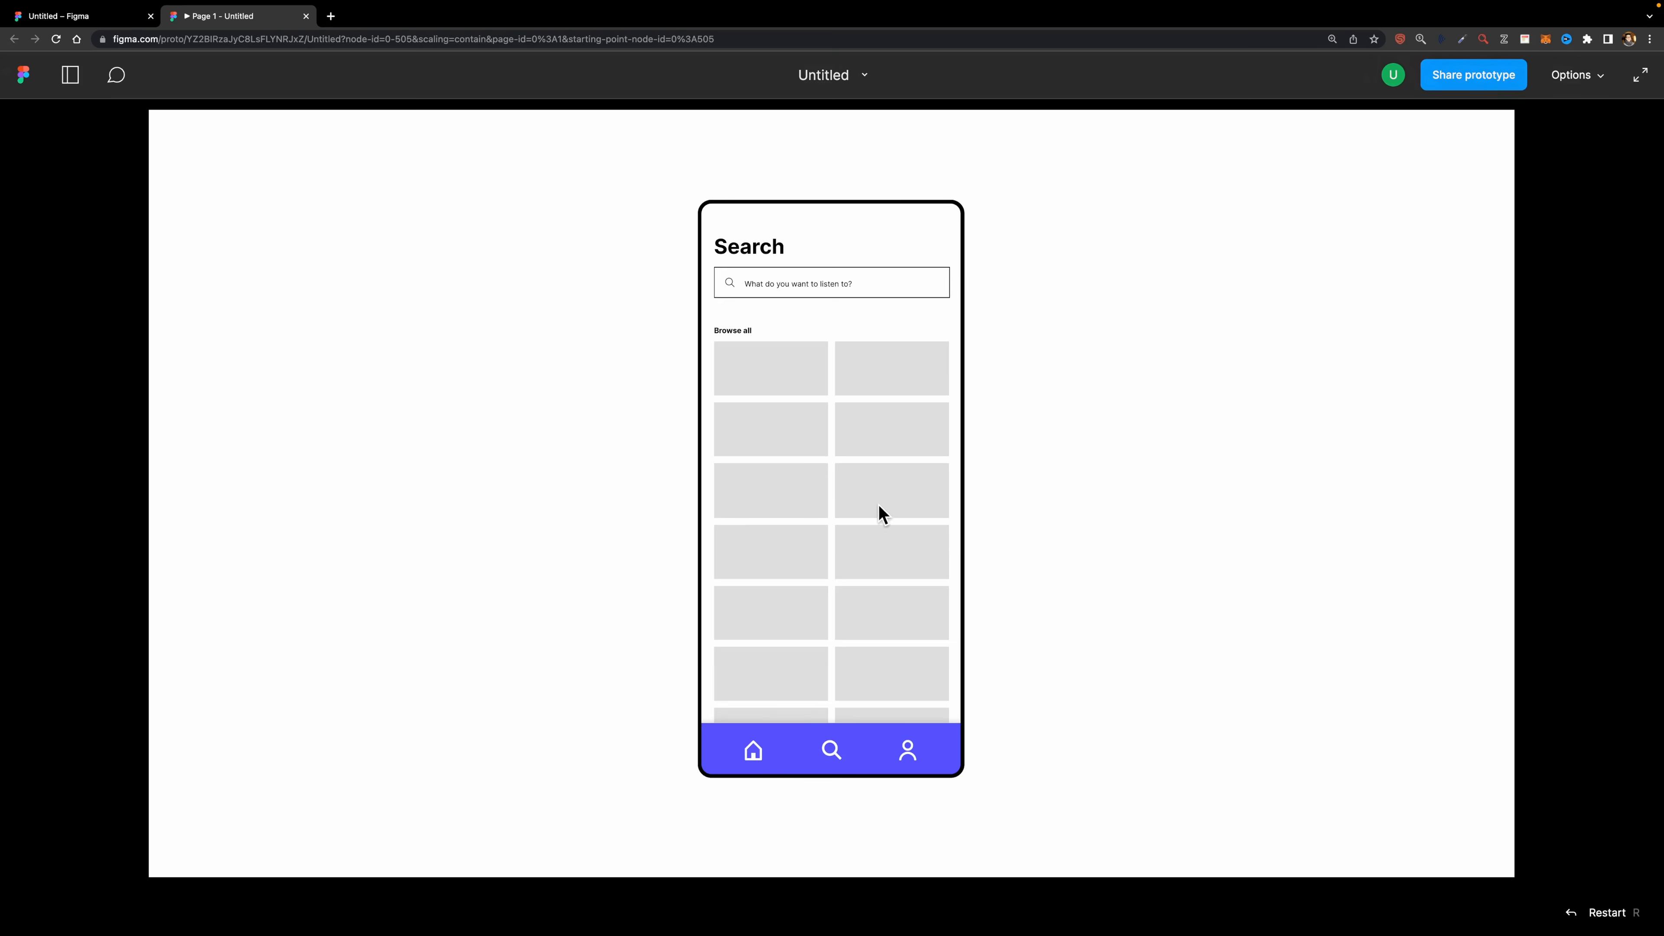
scroll(882, 513, down, 3)
scroll(883, 472, up, 3)
scroll(884, 516, down, 1)
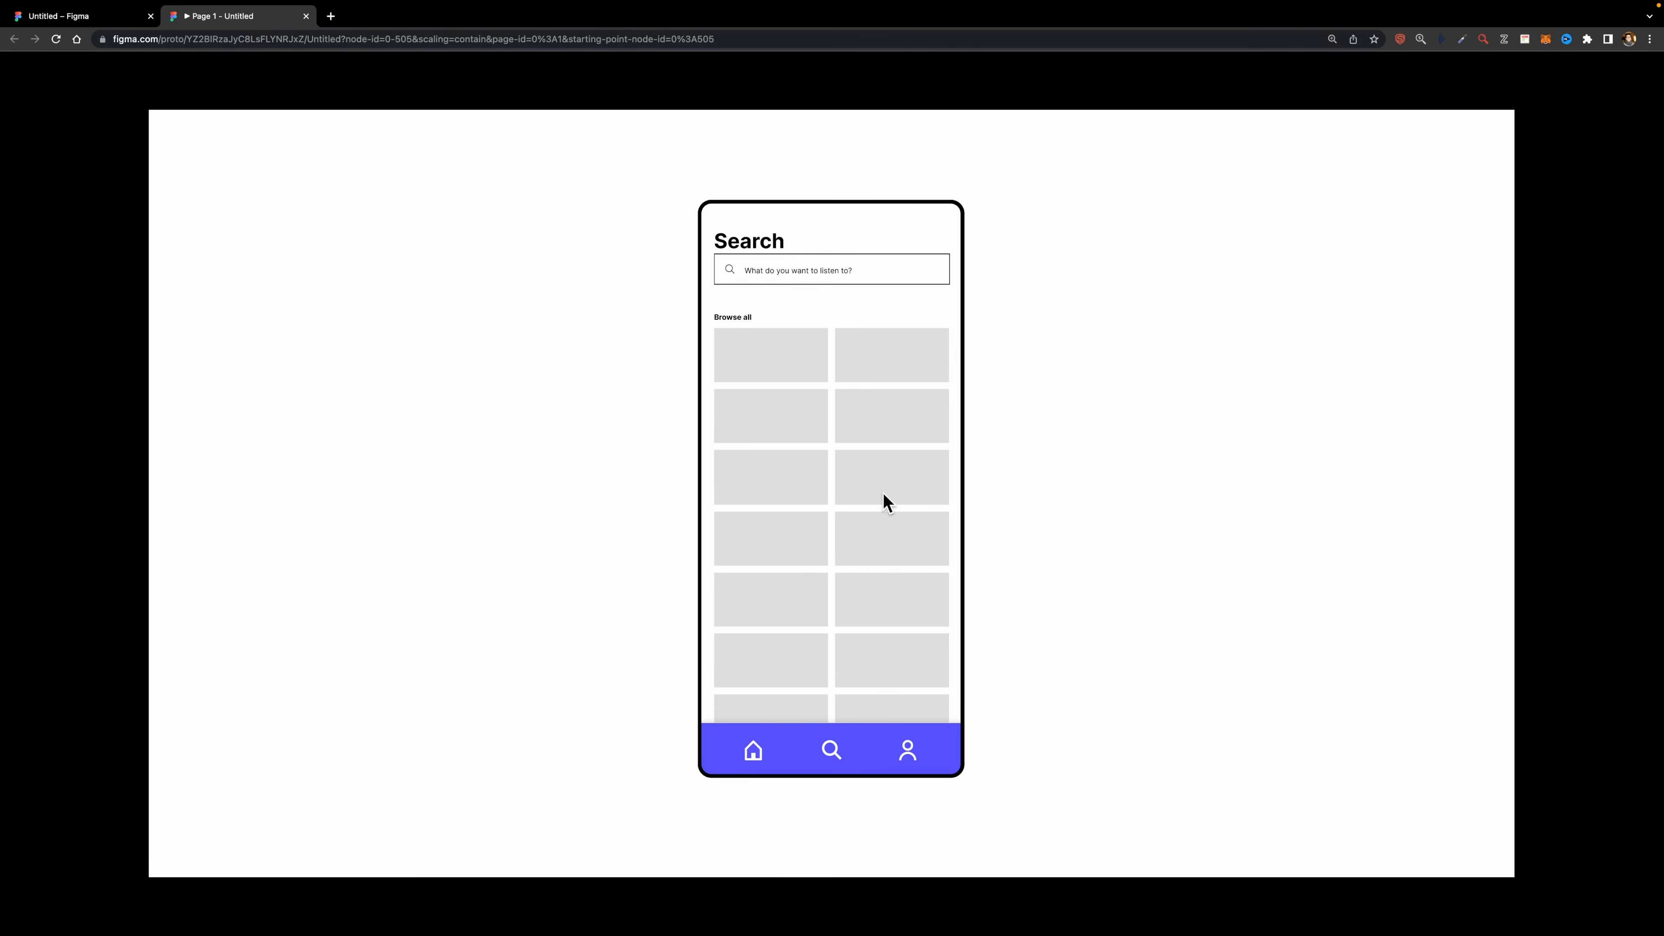
scroll(884, 499, down, 1)
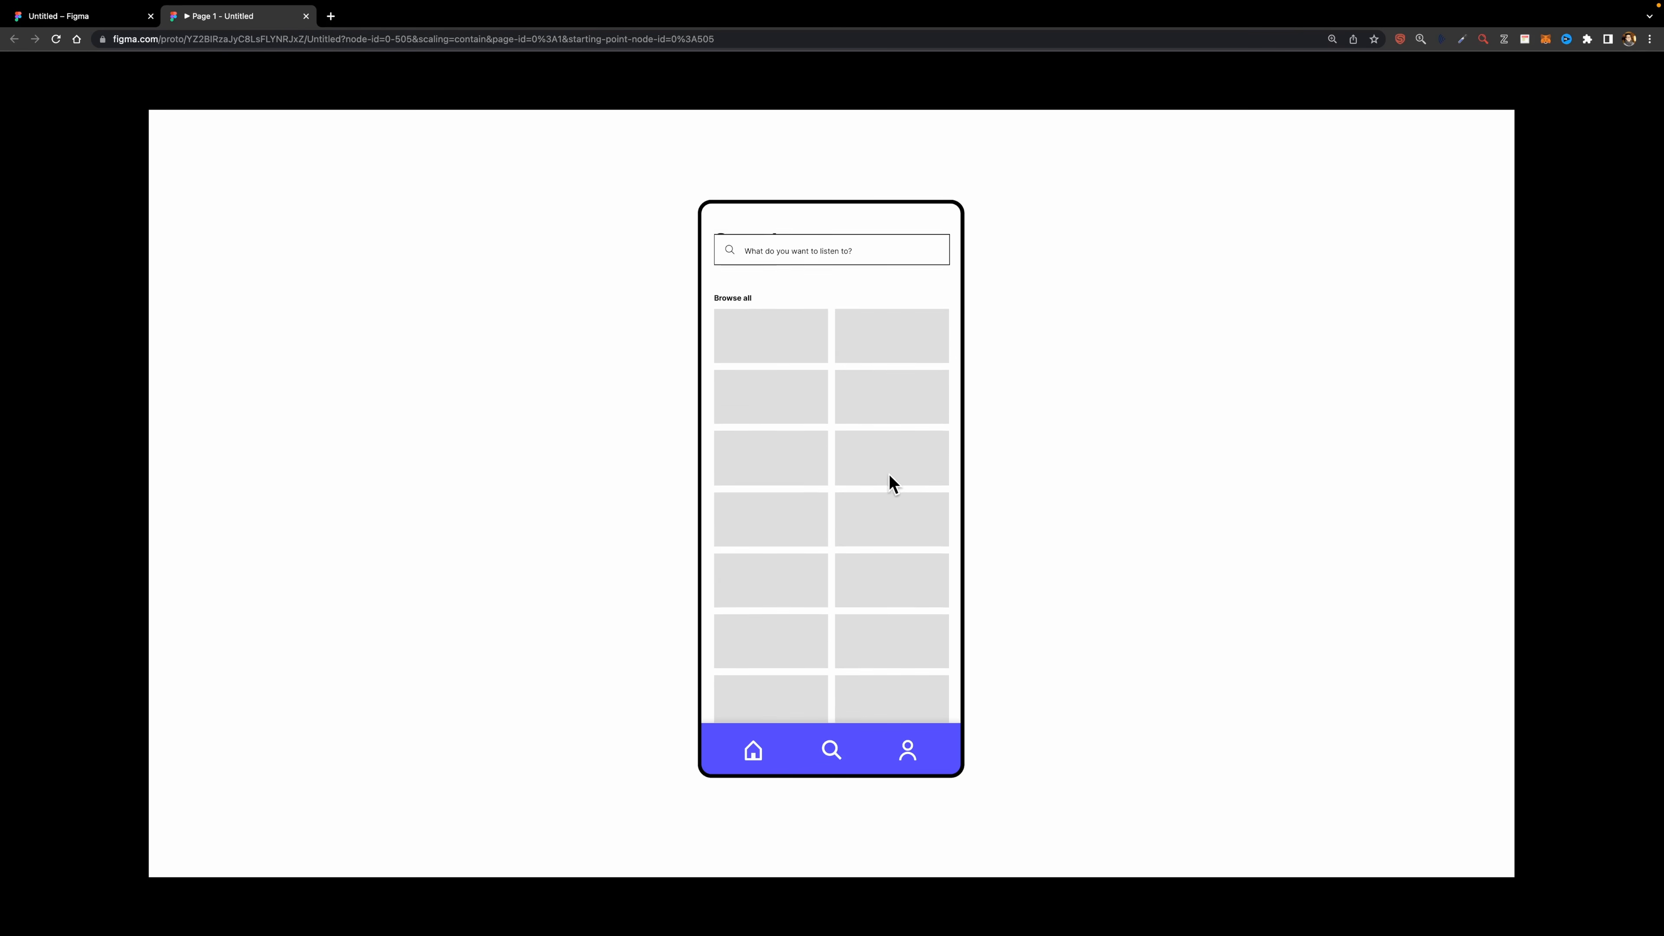
- Wrap the header and search bar together in a new frame using Frame selection
drag(890, 474, 890, 517)
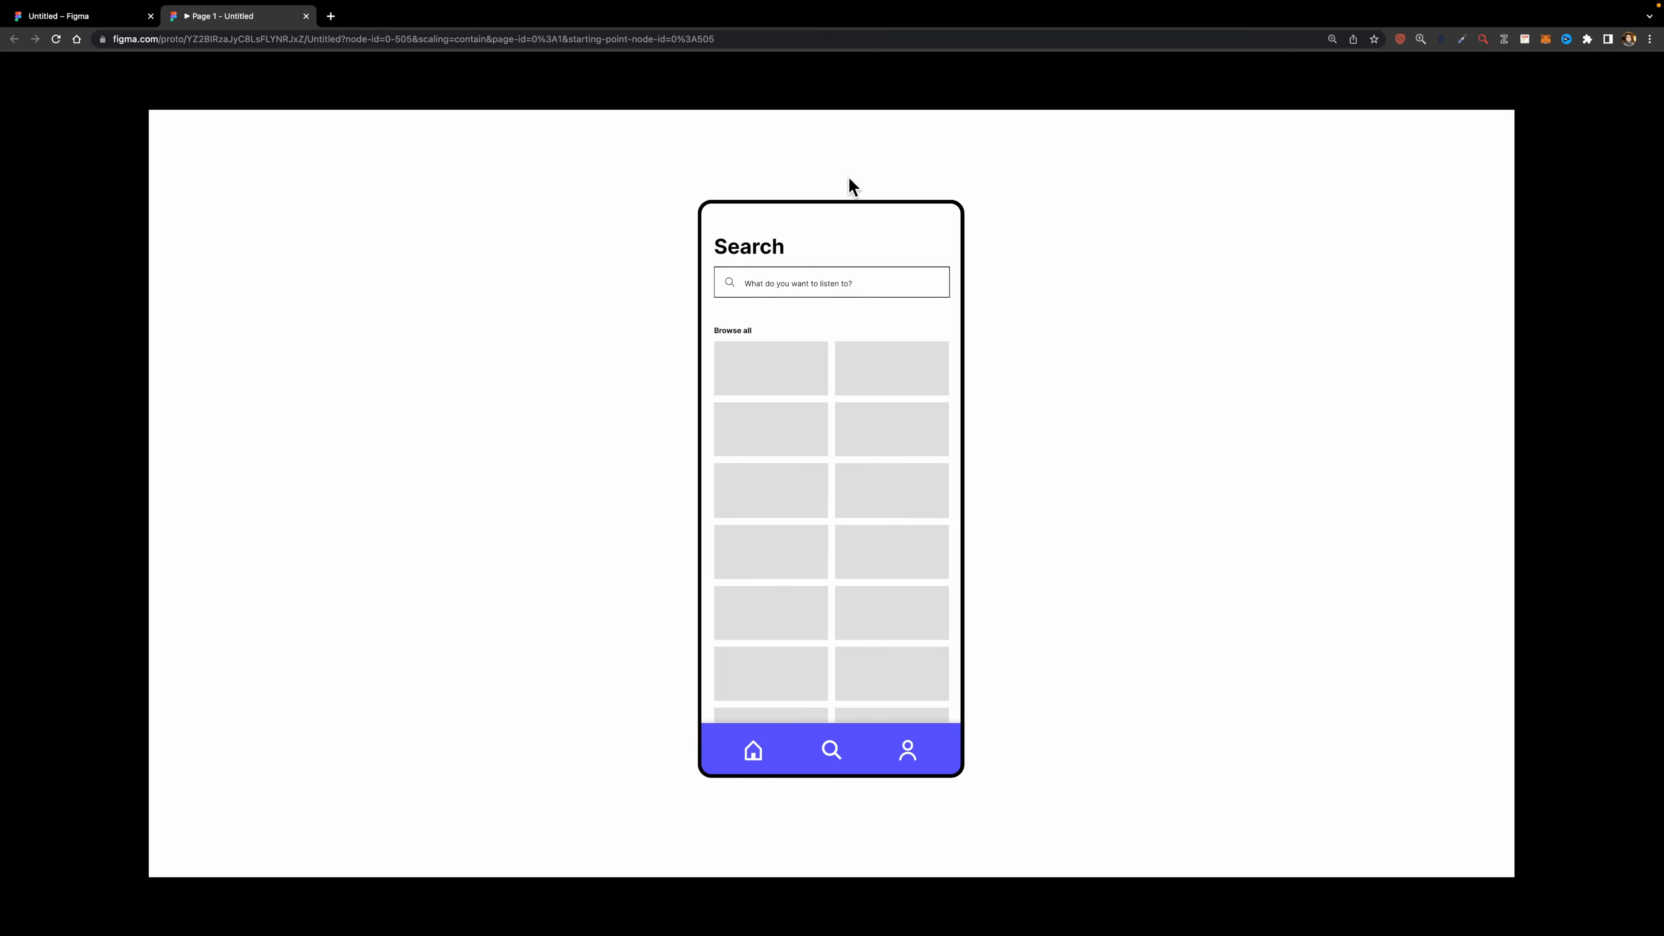
key(ctrl+Tab)
shift+click(854, 296)
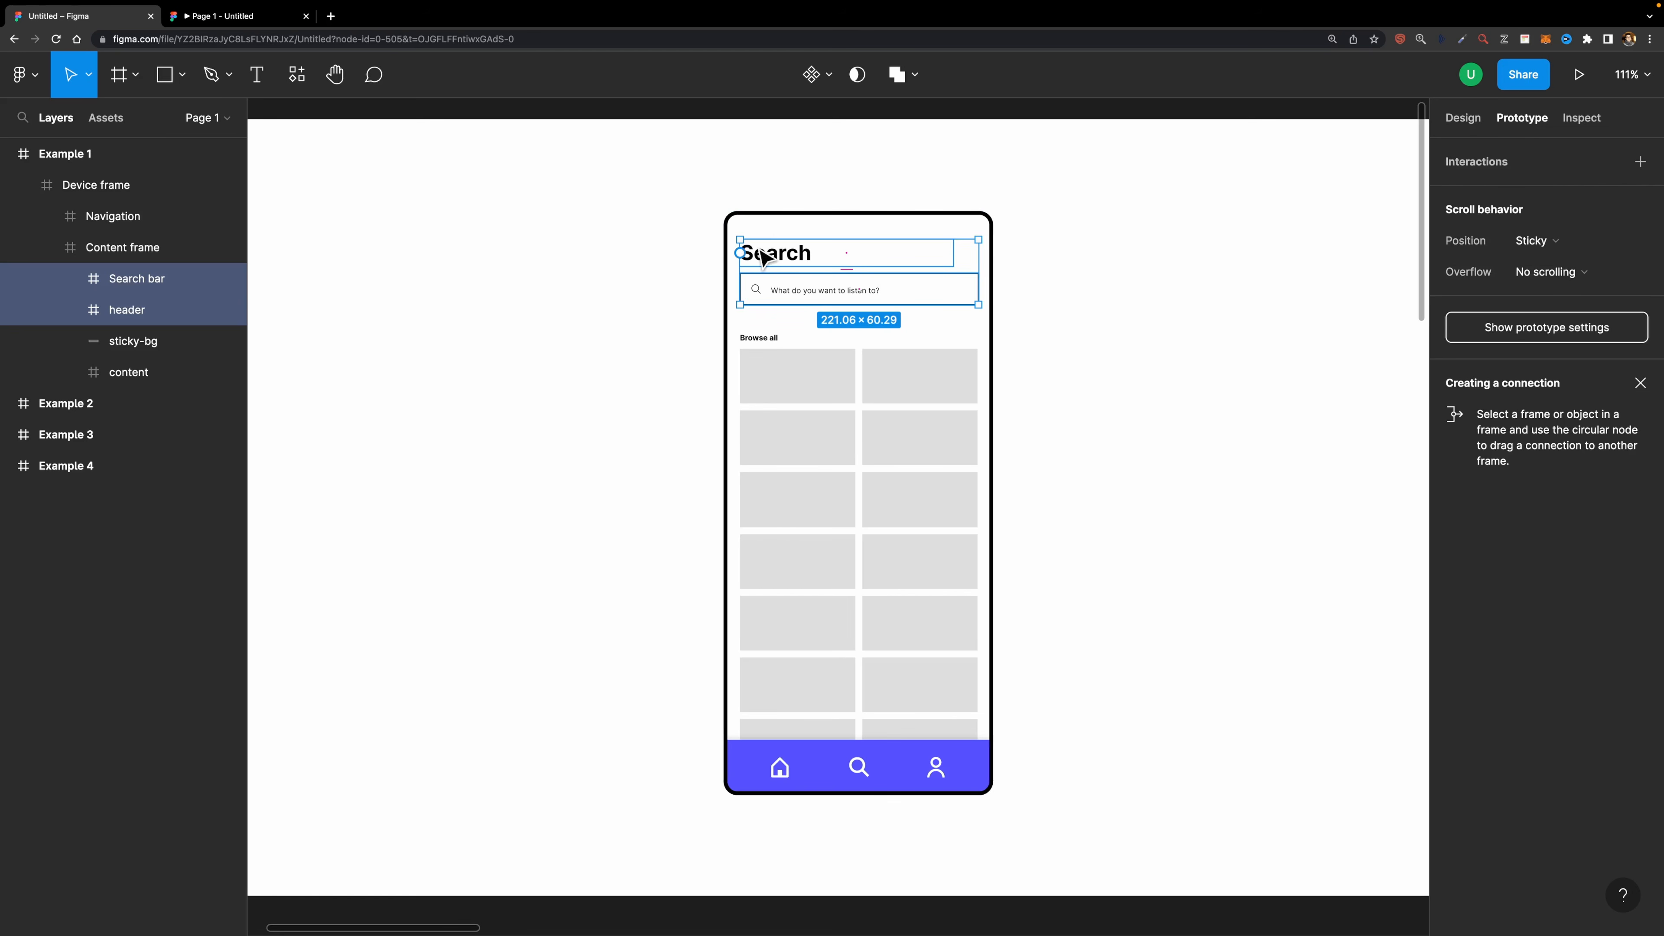
right_click(778, 253)
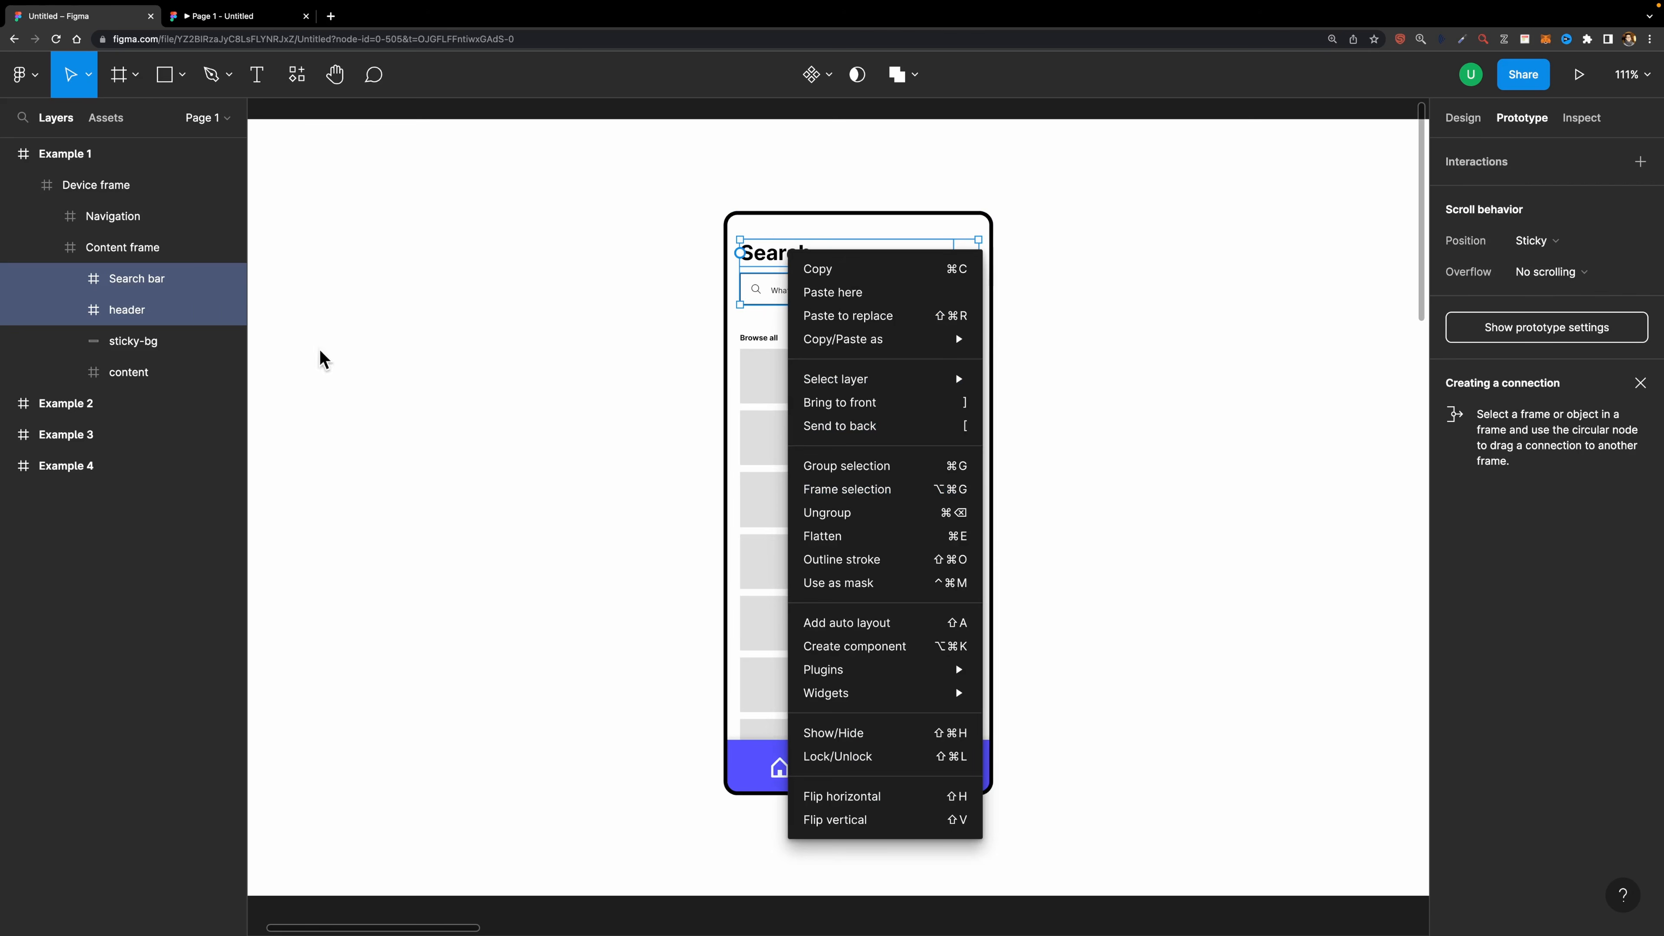
click(847, 488)
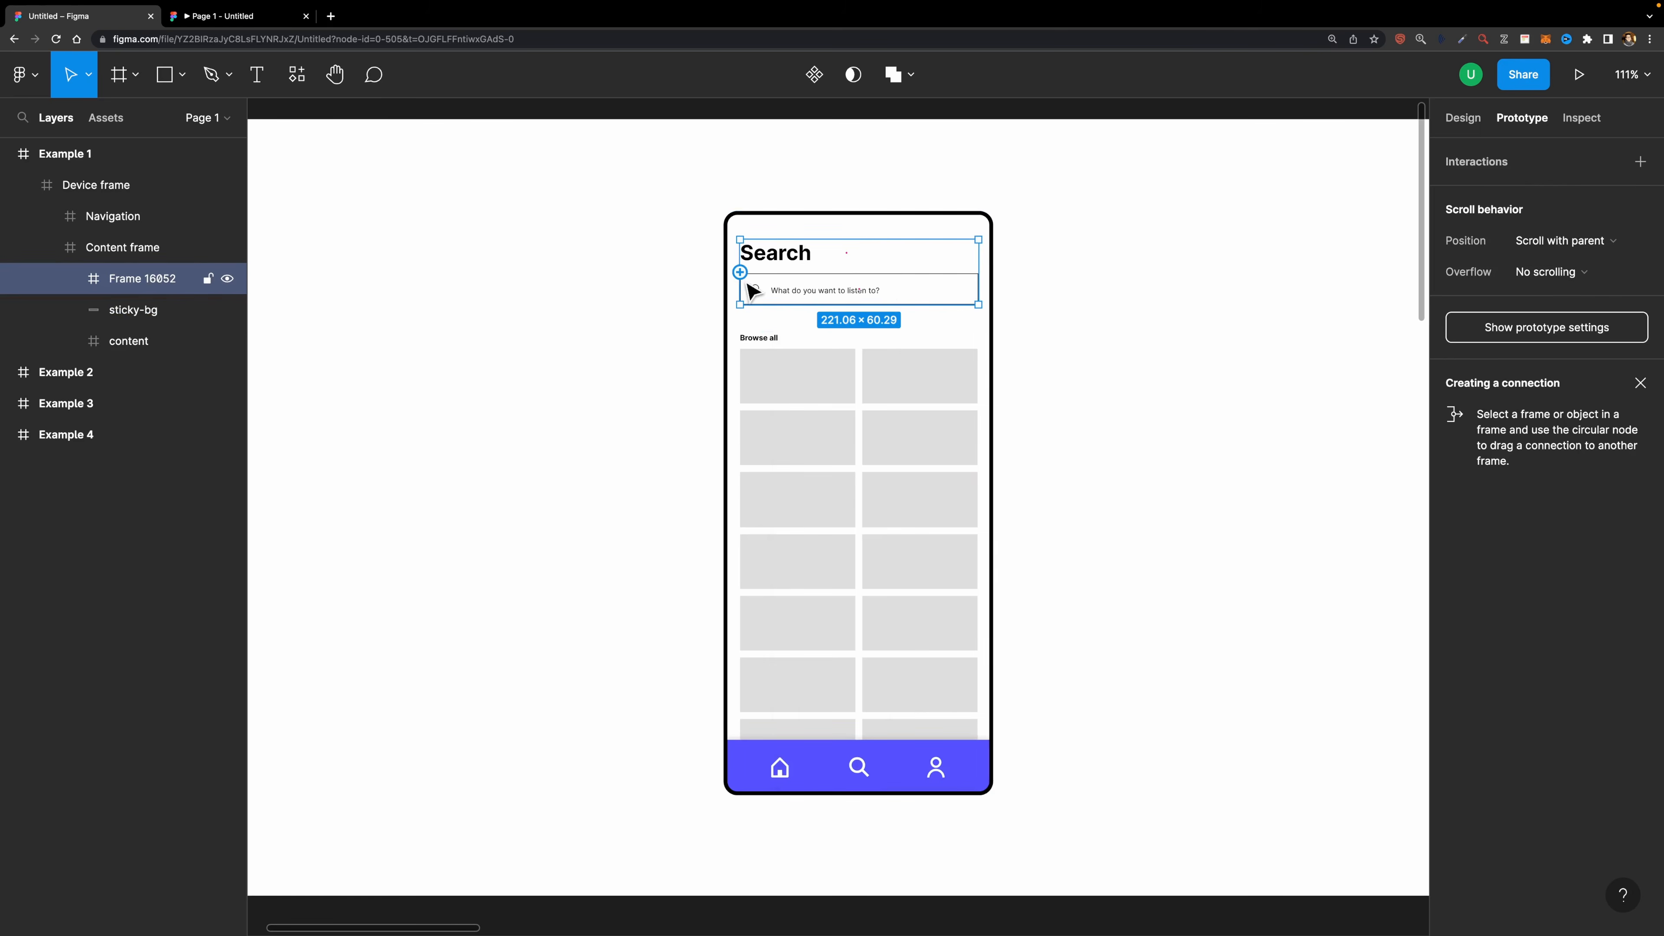
- Rename the new frame Top and set its scroll position to Sticky (stop at top edge)
double_click(143, 279)
text(Top)
key(Return)
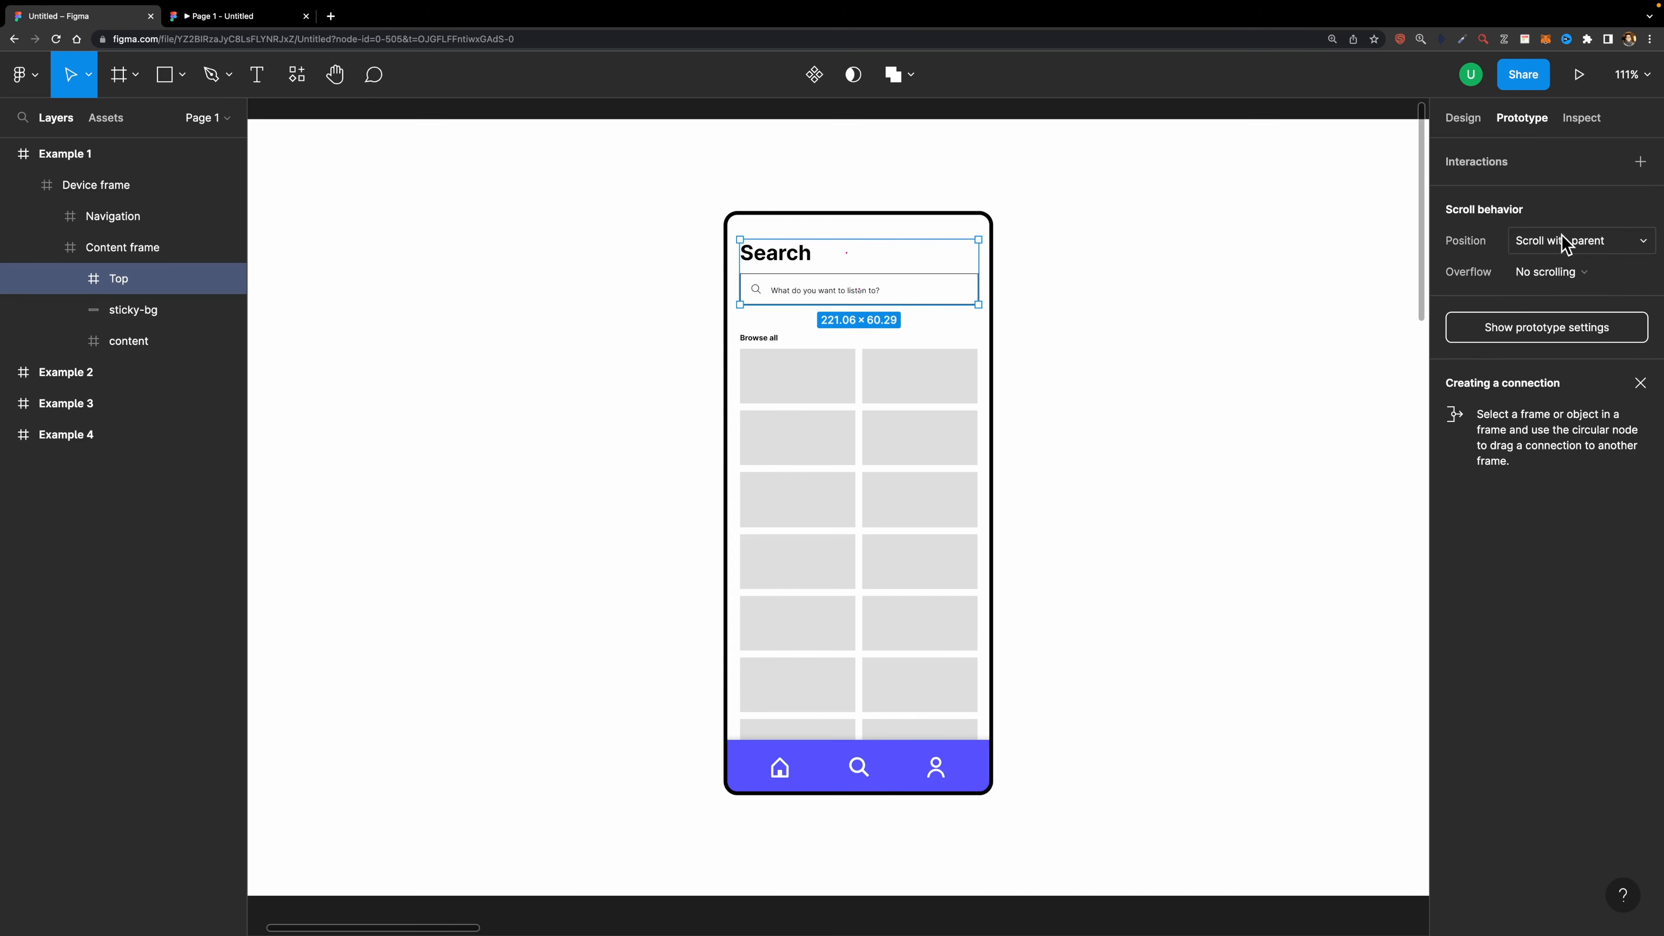
click(1533, 242)
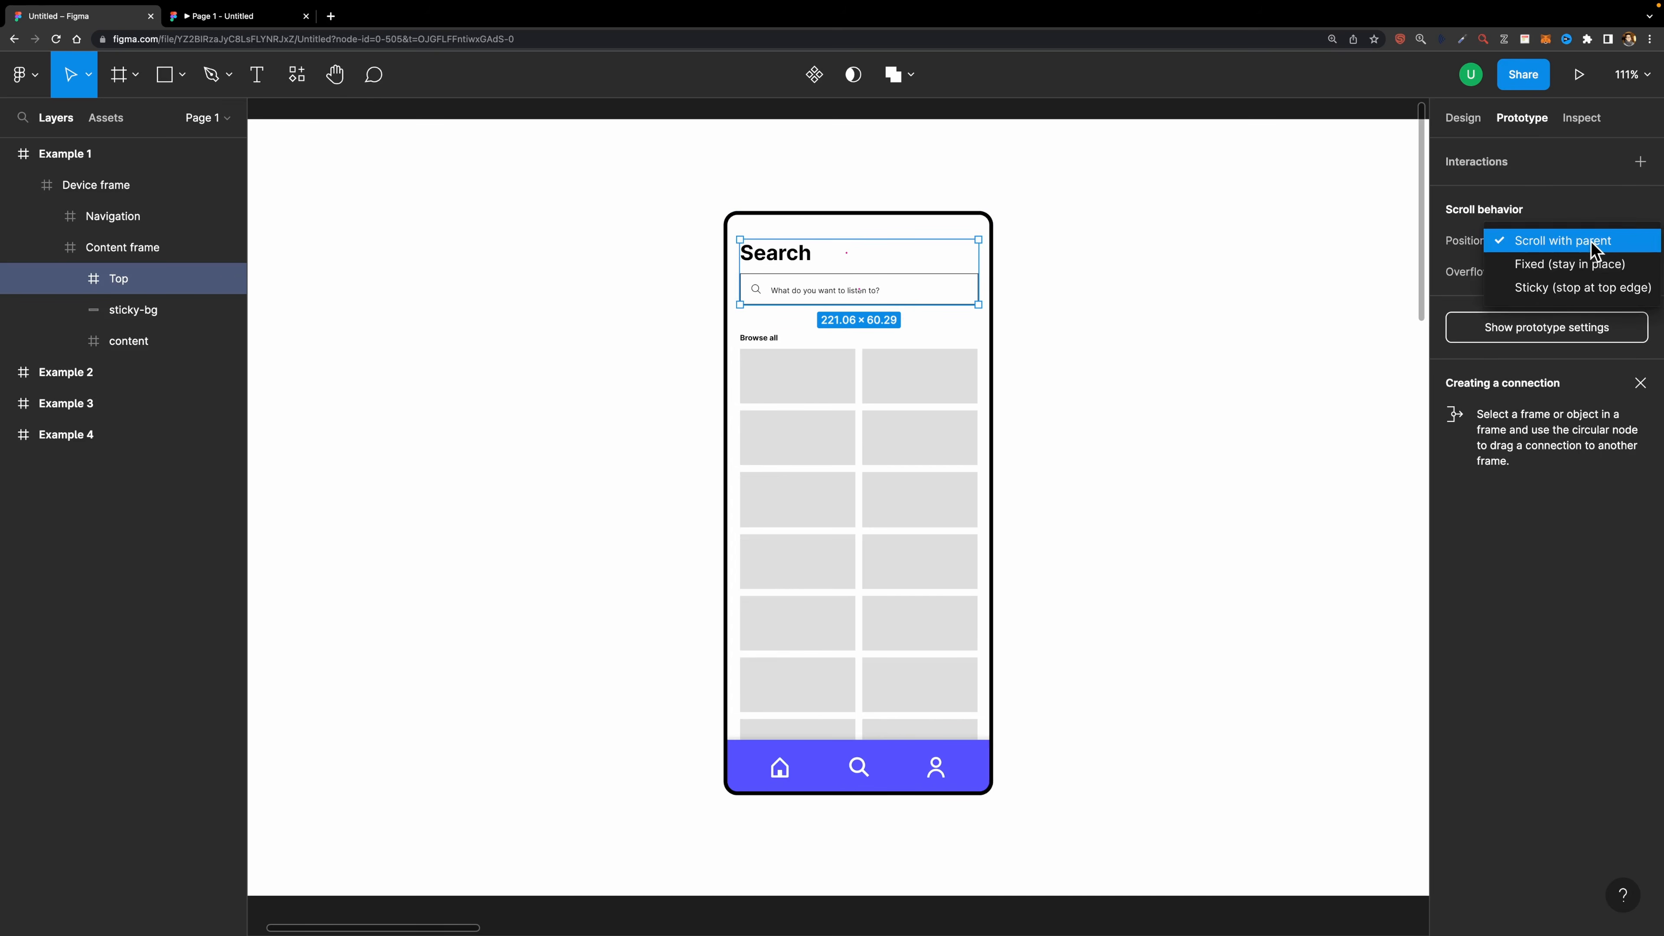
click(1556, 288)
- Scroll the prototype preview to test the sticky Top frame
click(208, 17)
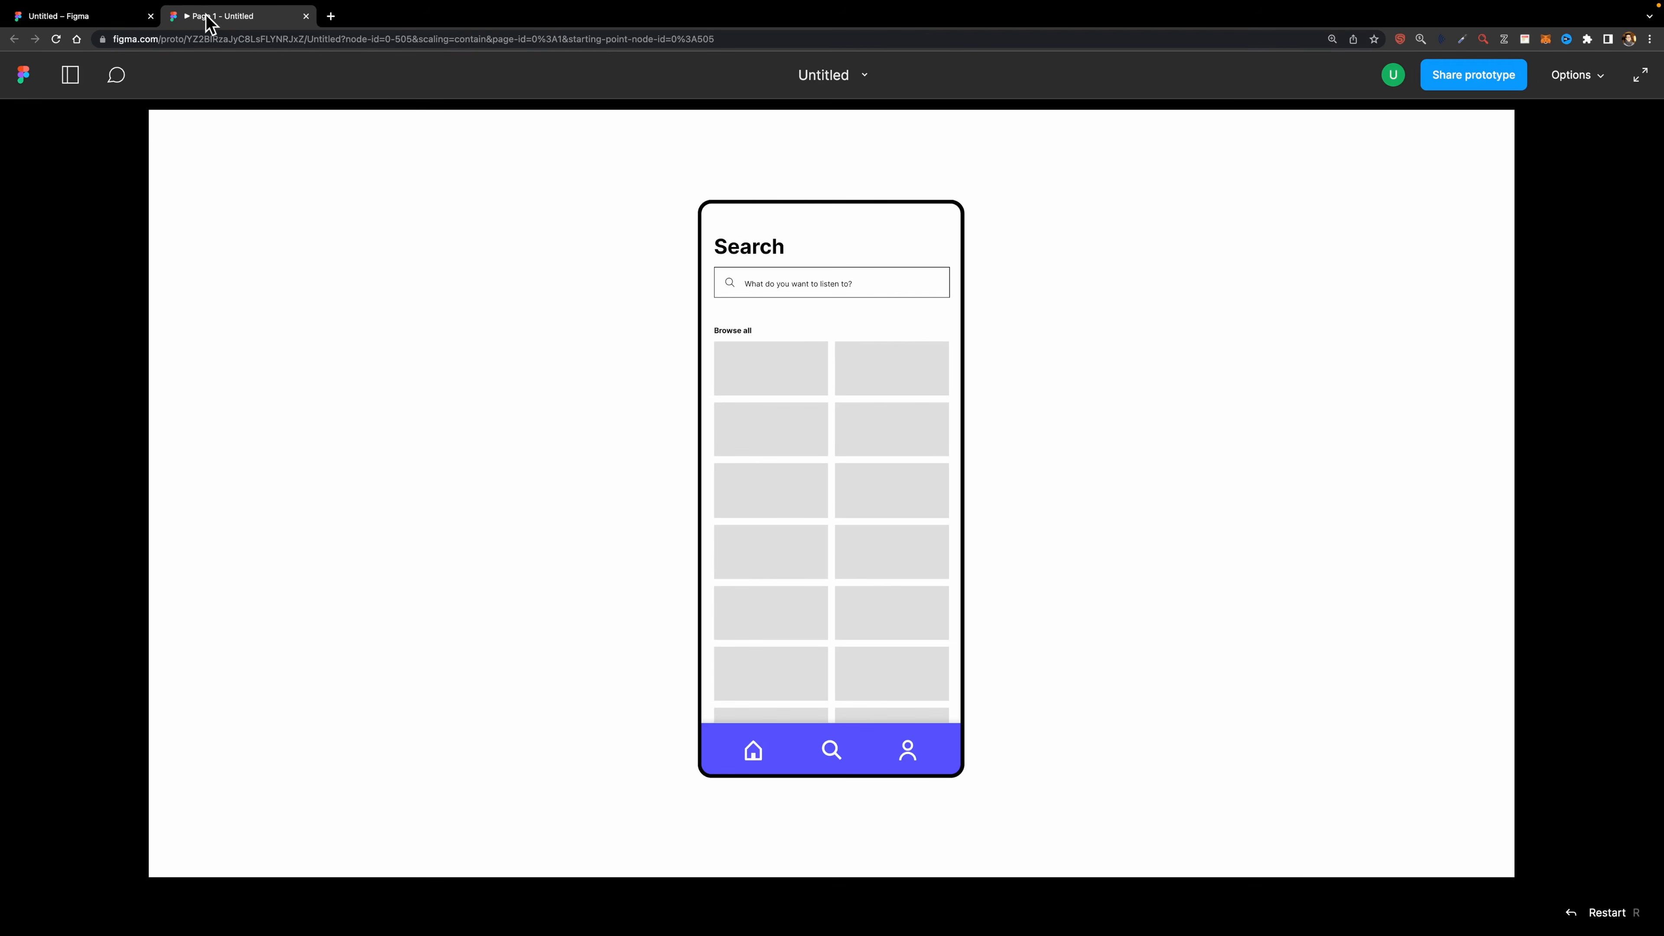
drag(828, 483, 834, 353)
mouse_move(834, 439)
mouse_down()
mouse_move(843, 329)
mouse_move(841, 457)
mouse_move(845, 379)
mouse_move(845, 437)
mouse_up()
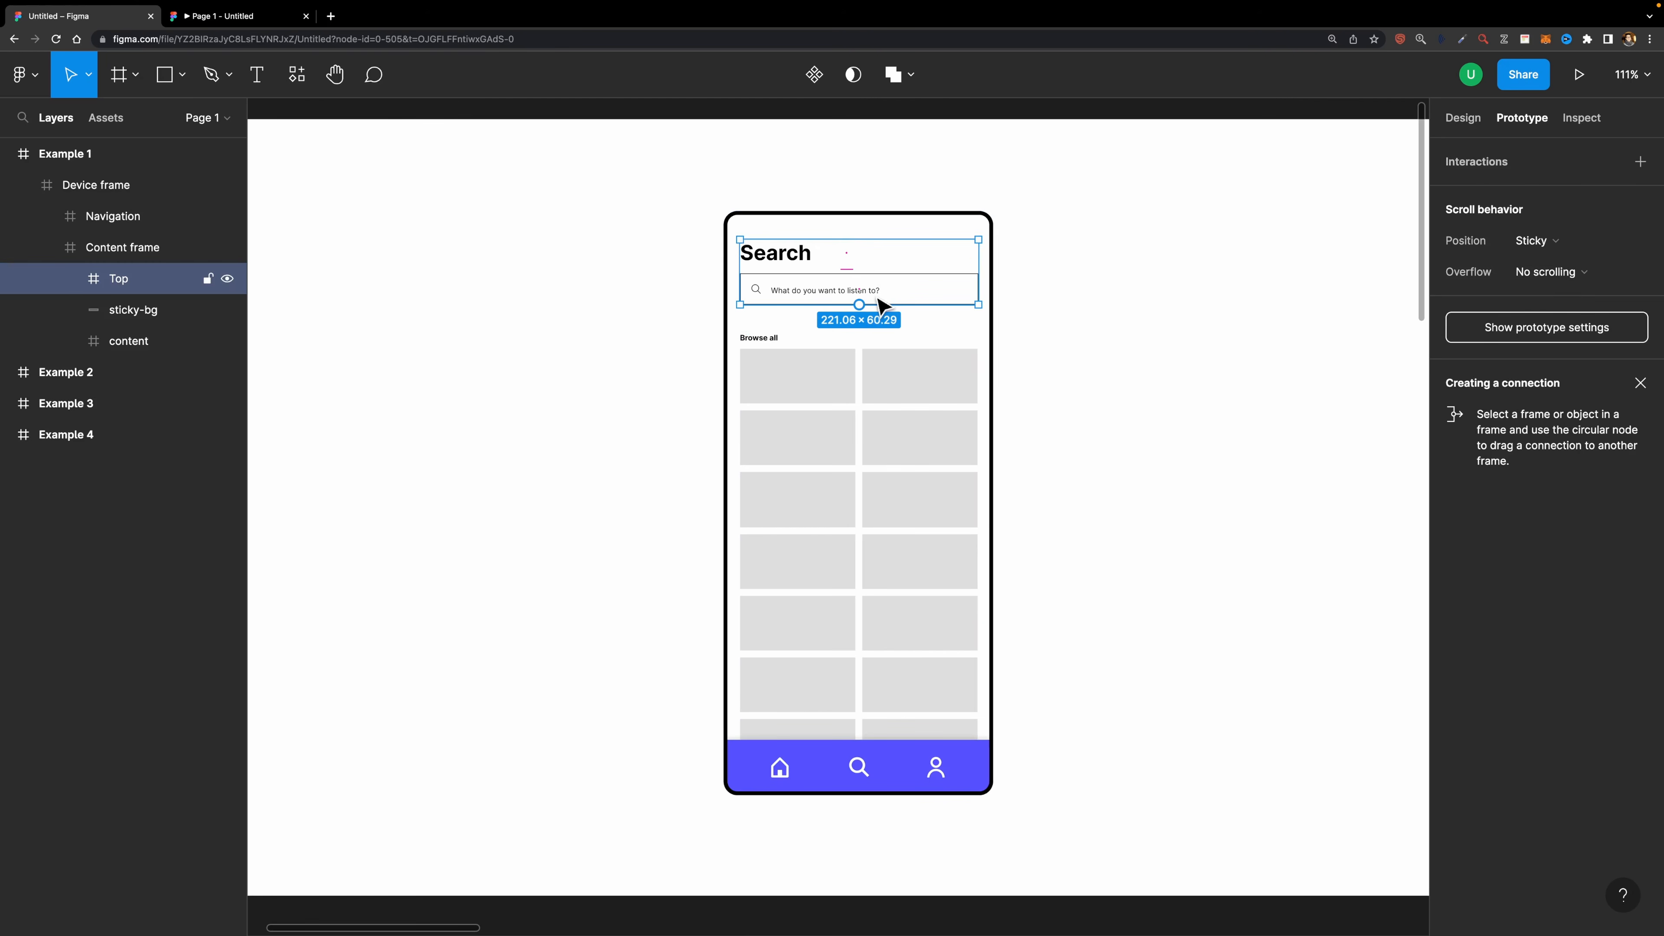
- Add a white FFFFFF fill to the Top frame
click(1464, 119)
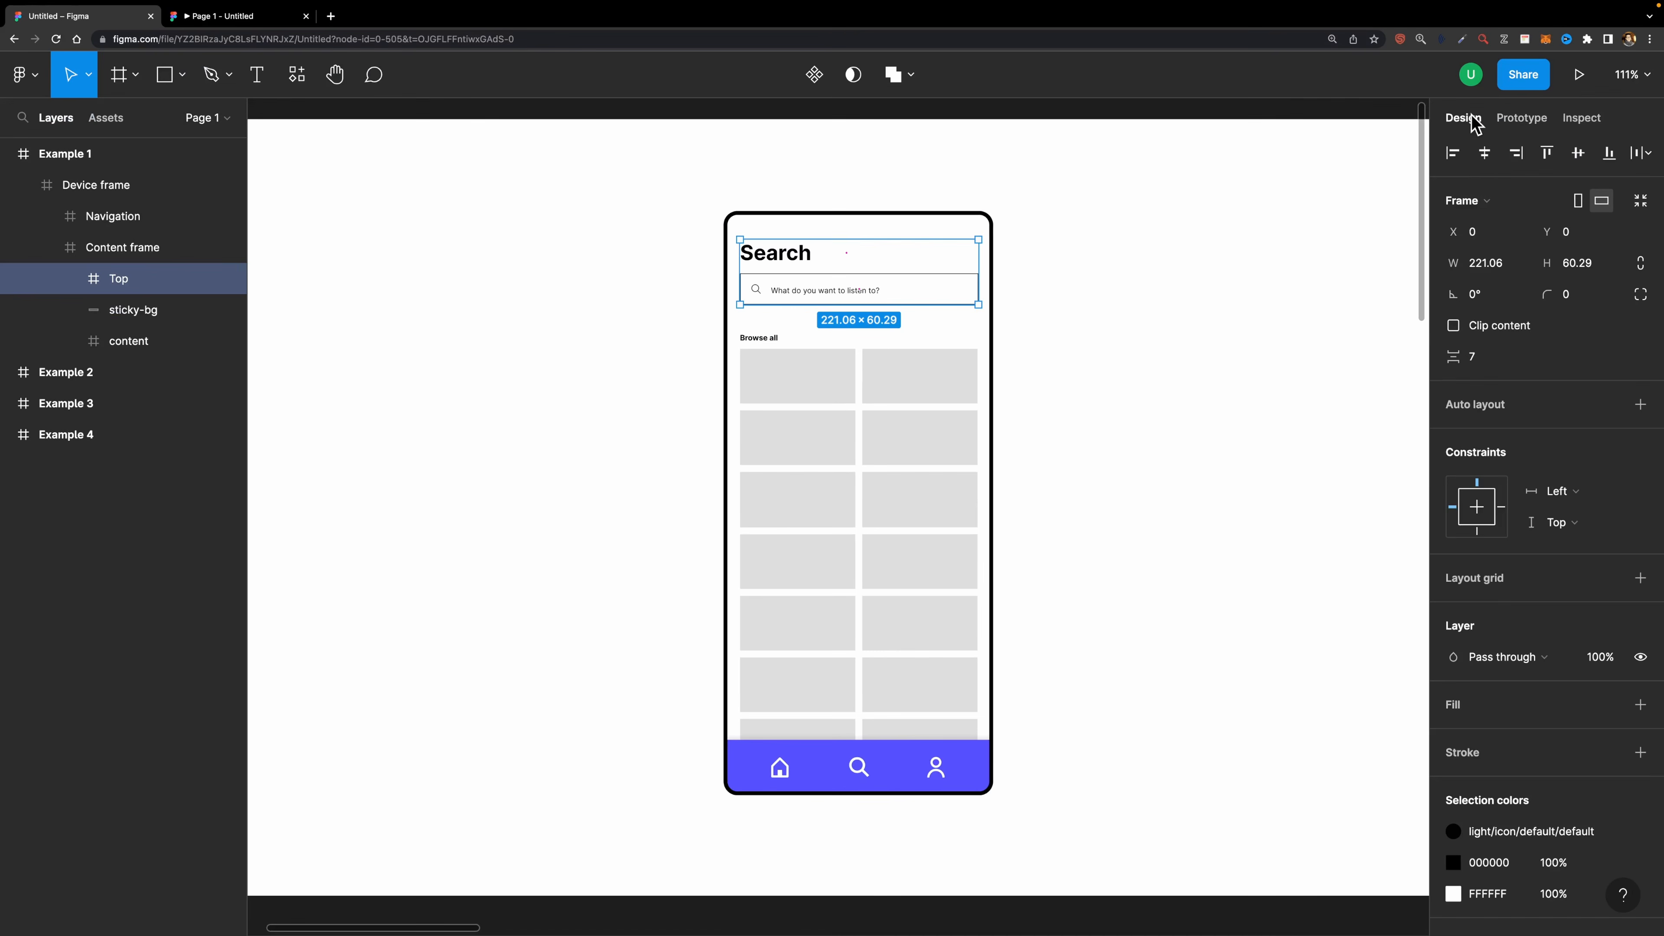
scroll(1536, 507, down, 3)
click(1640, 578)
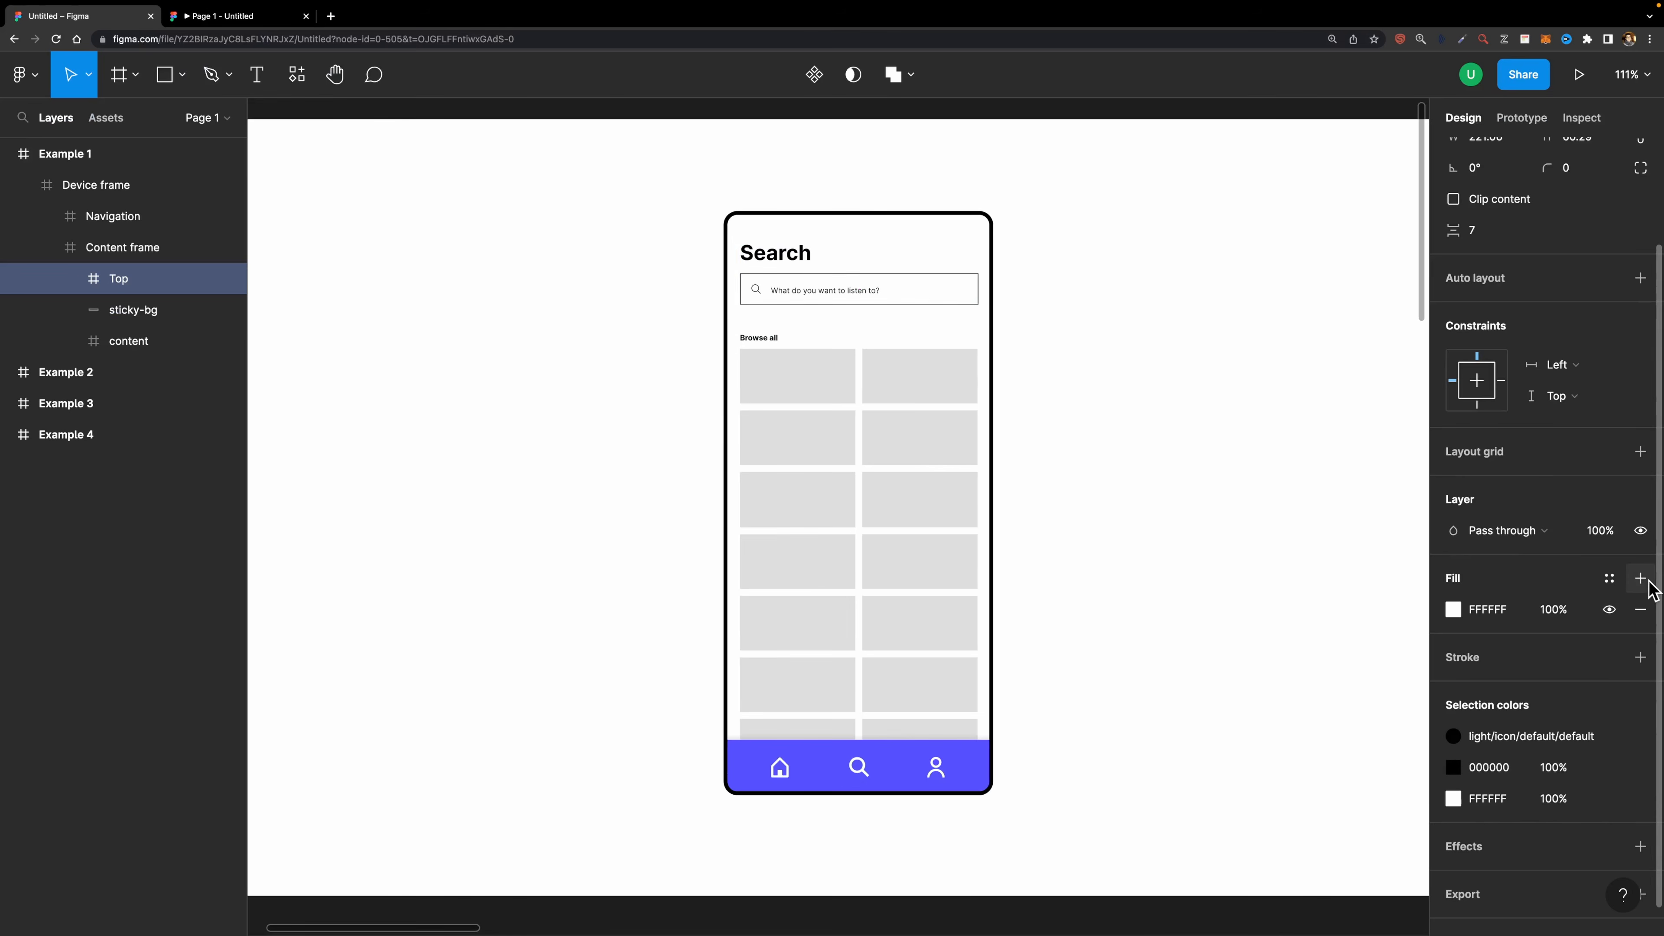
- Scroll the prototype preview to test the filled Top frame, then return to the editor
click(265, 19)
drag(758, 477, 758, 542)
click(101, 17)
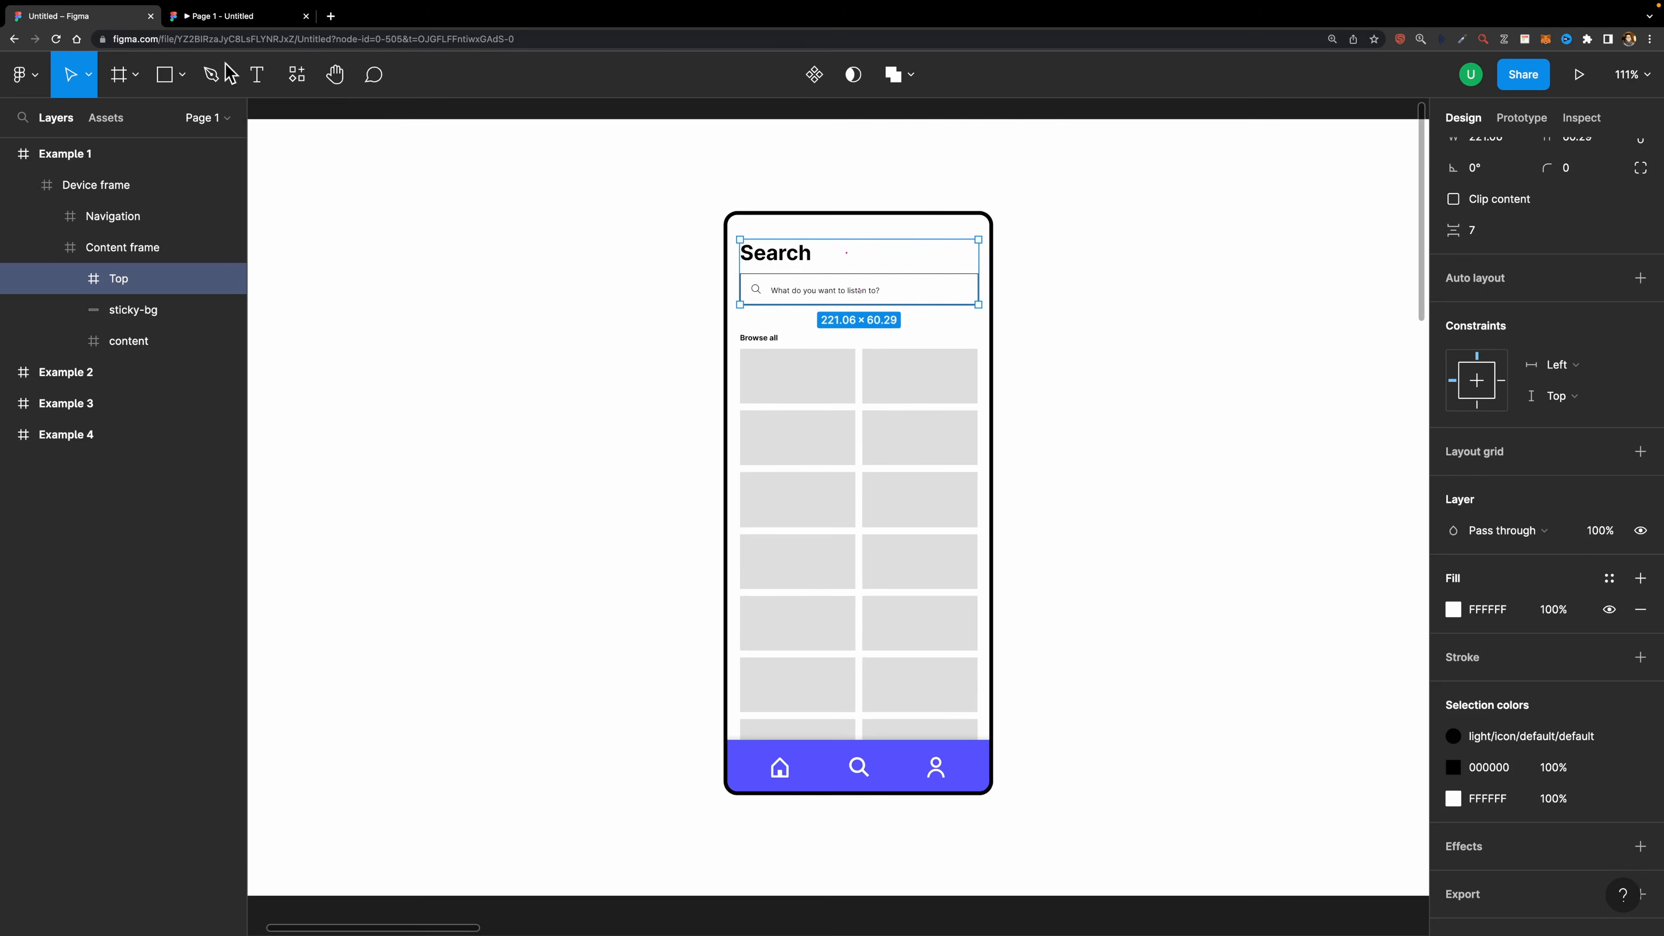
- Move to the Example 2 contacts frame and open its prototype preview
key(n)
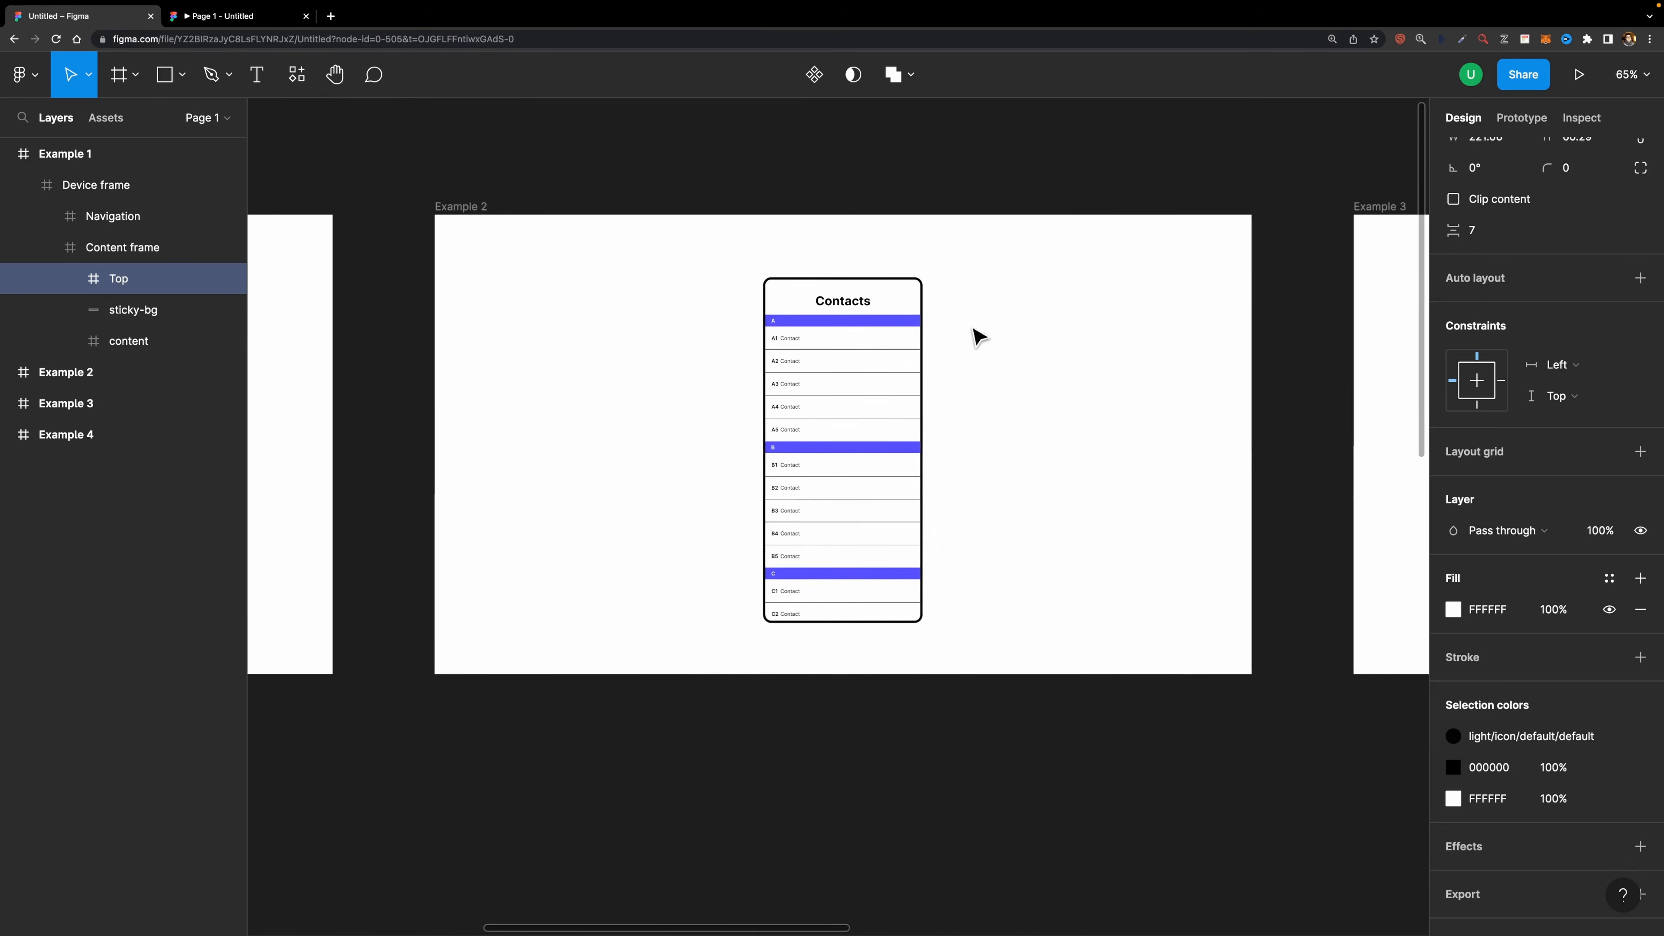
scroll(906, 297, up, 5)
click(812, 303)
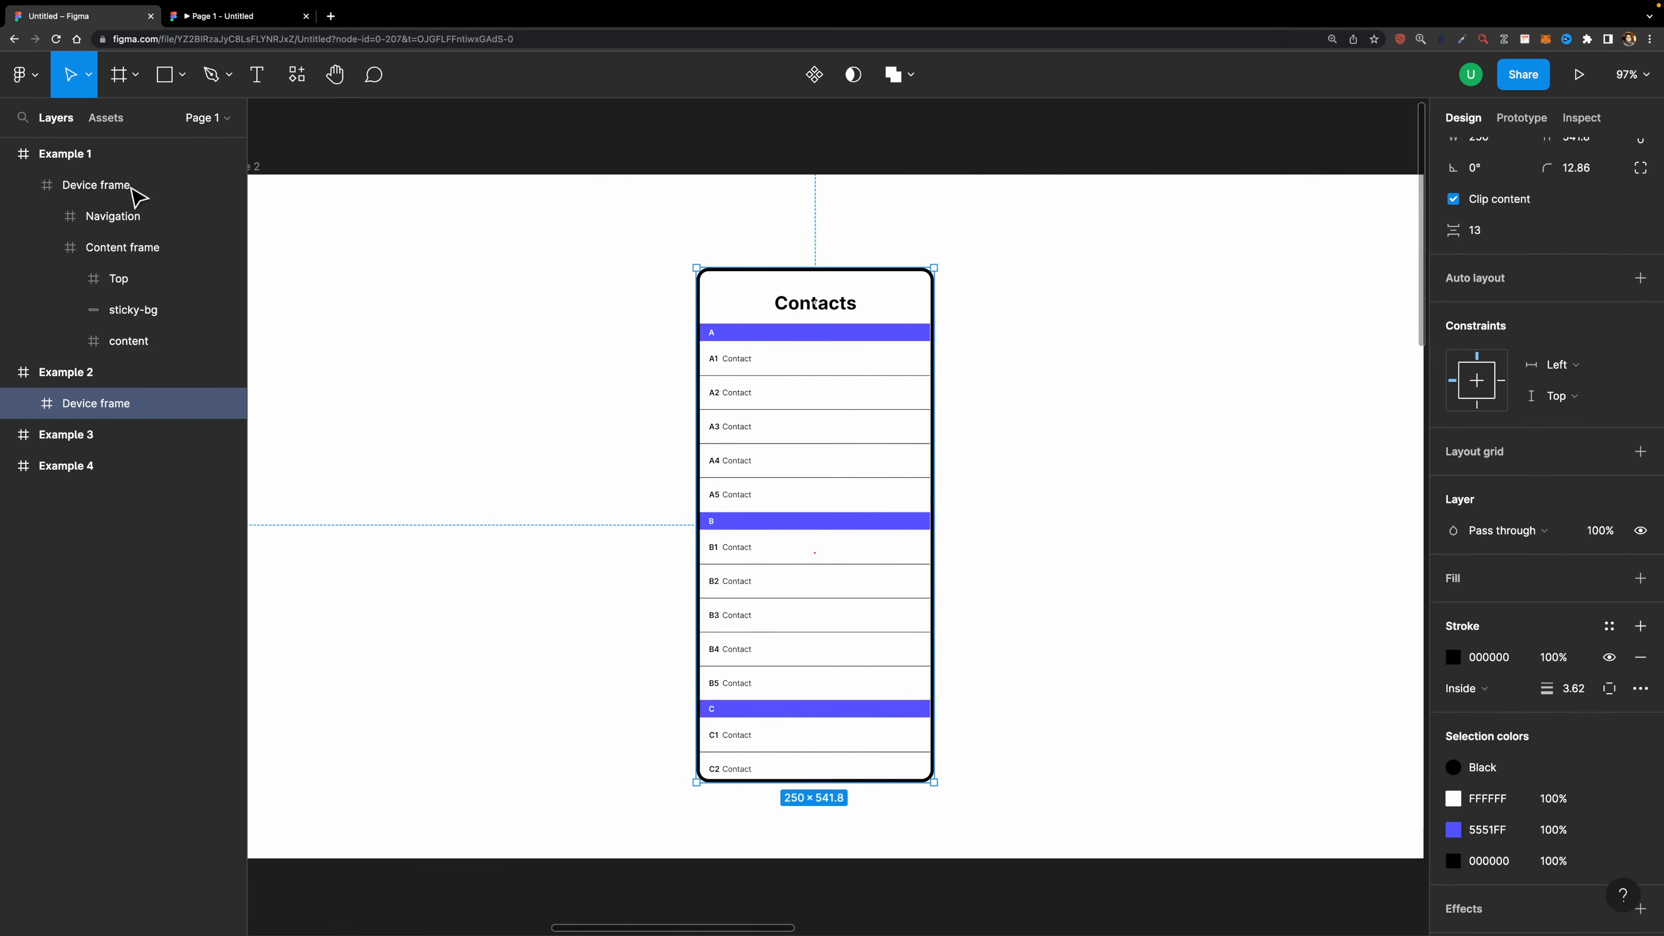
scroll(760, 393, up, 2)
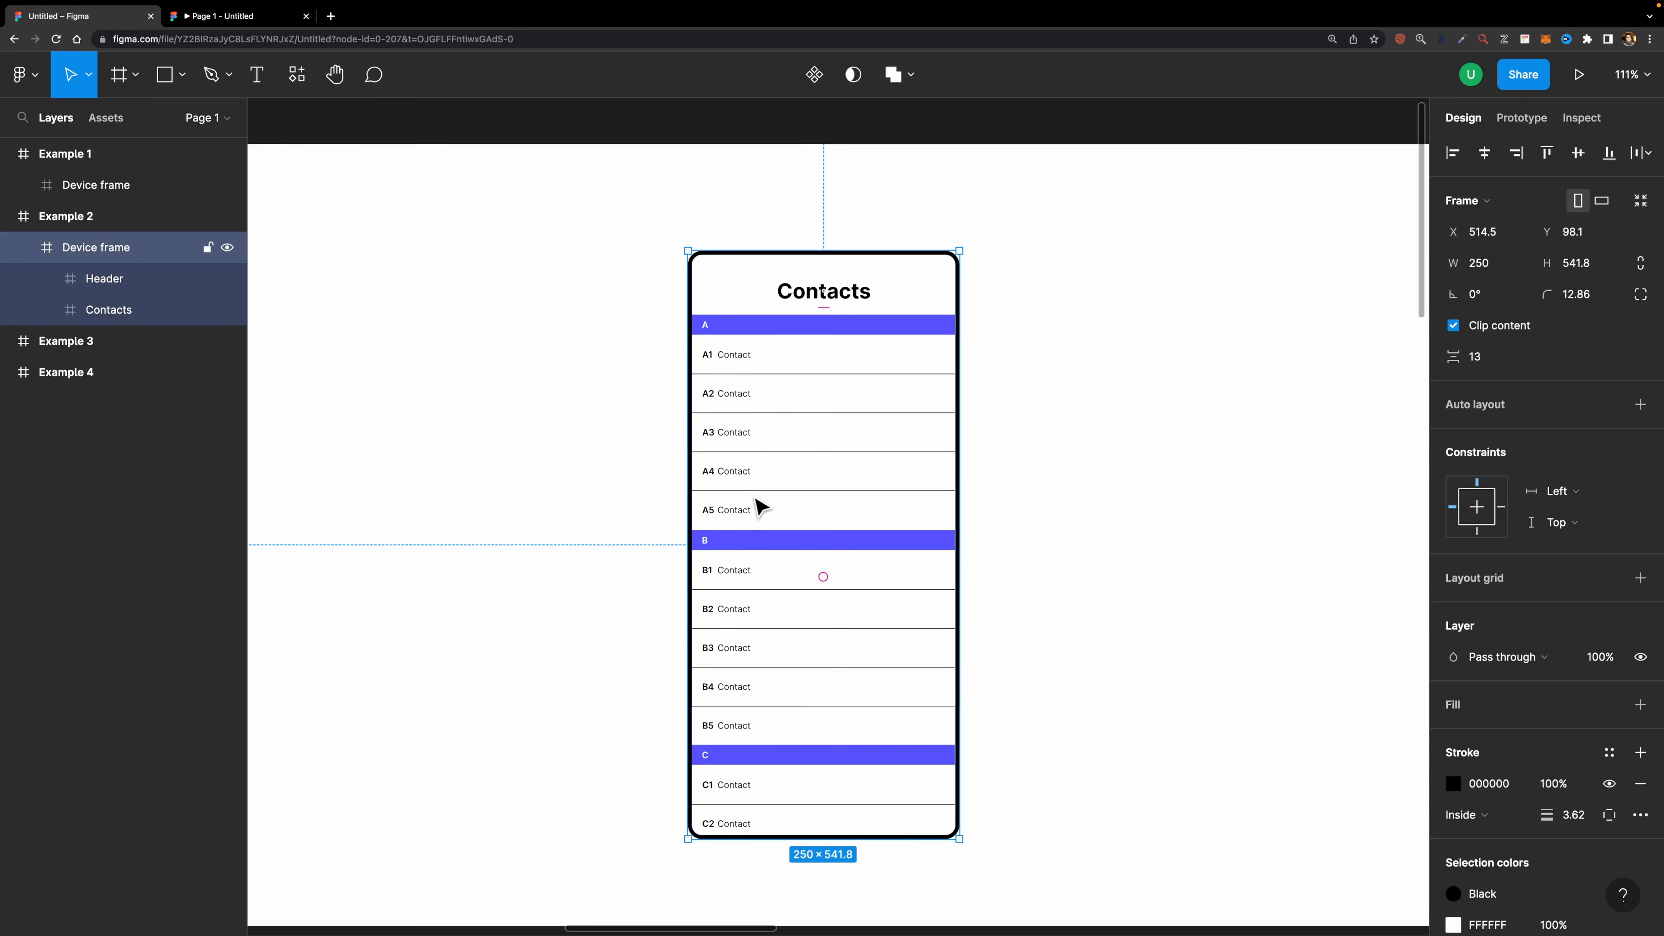
click(592, 290)
scroll(589, 288, down, 3)
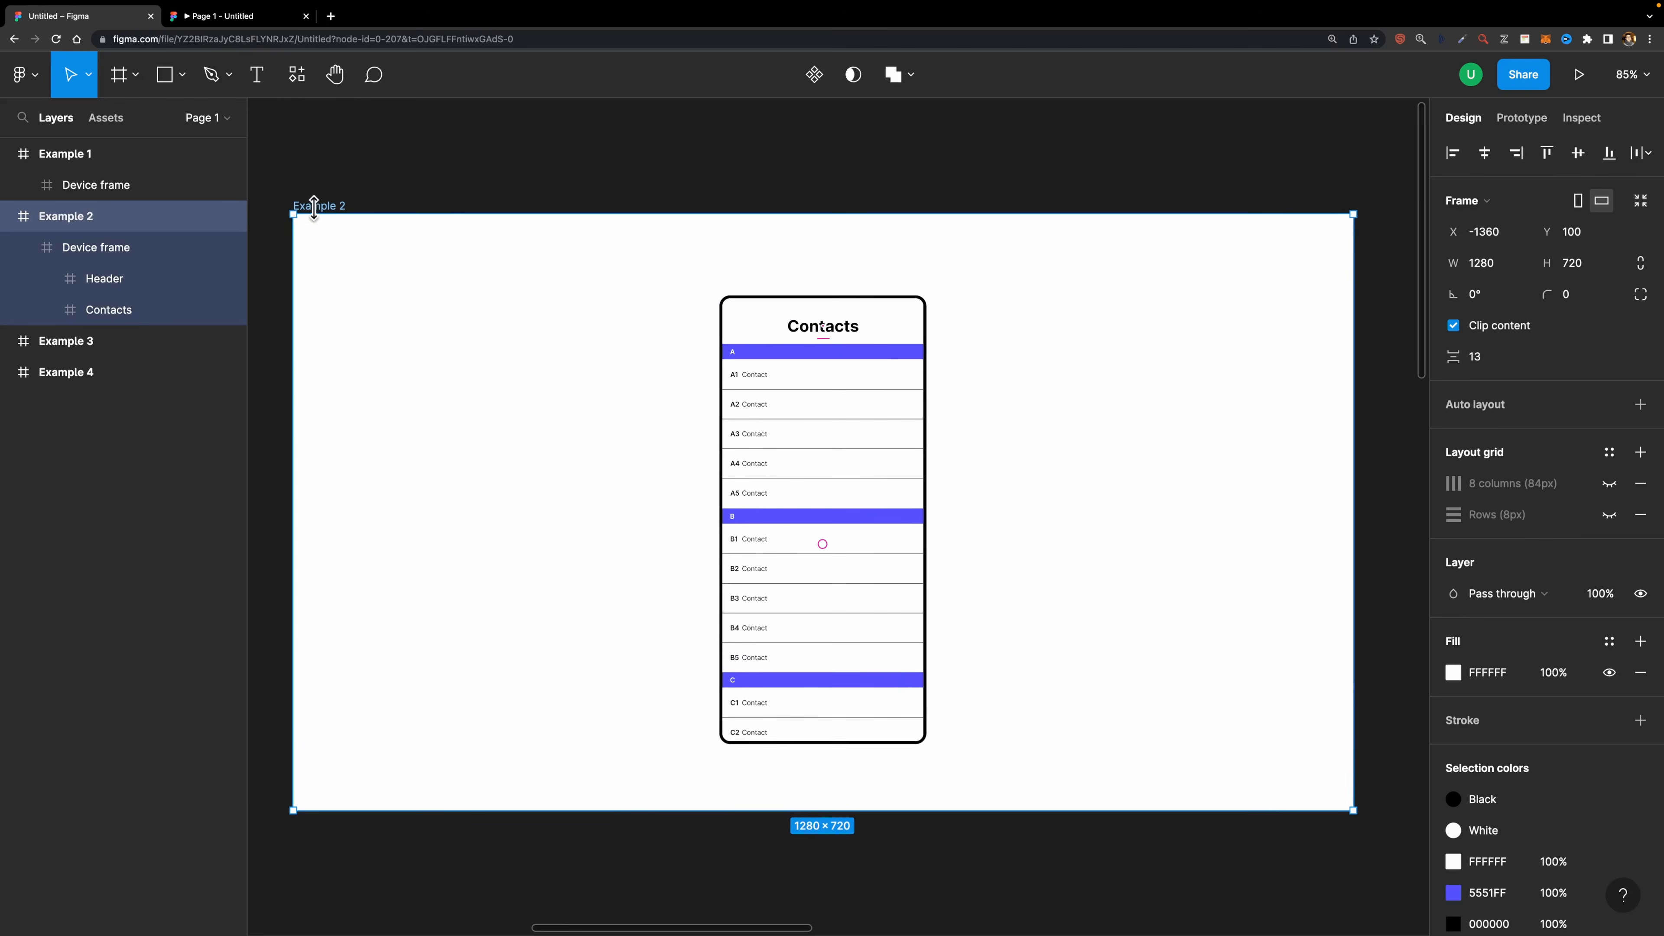
click(1578, 74)
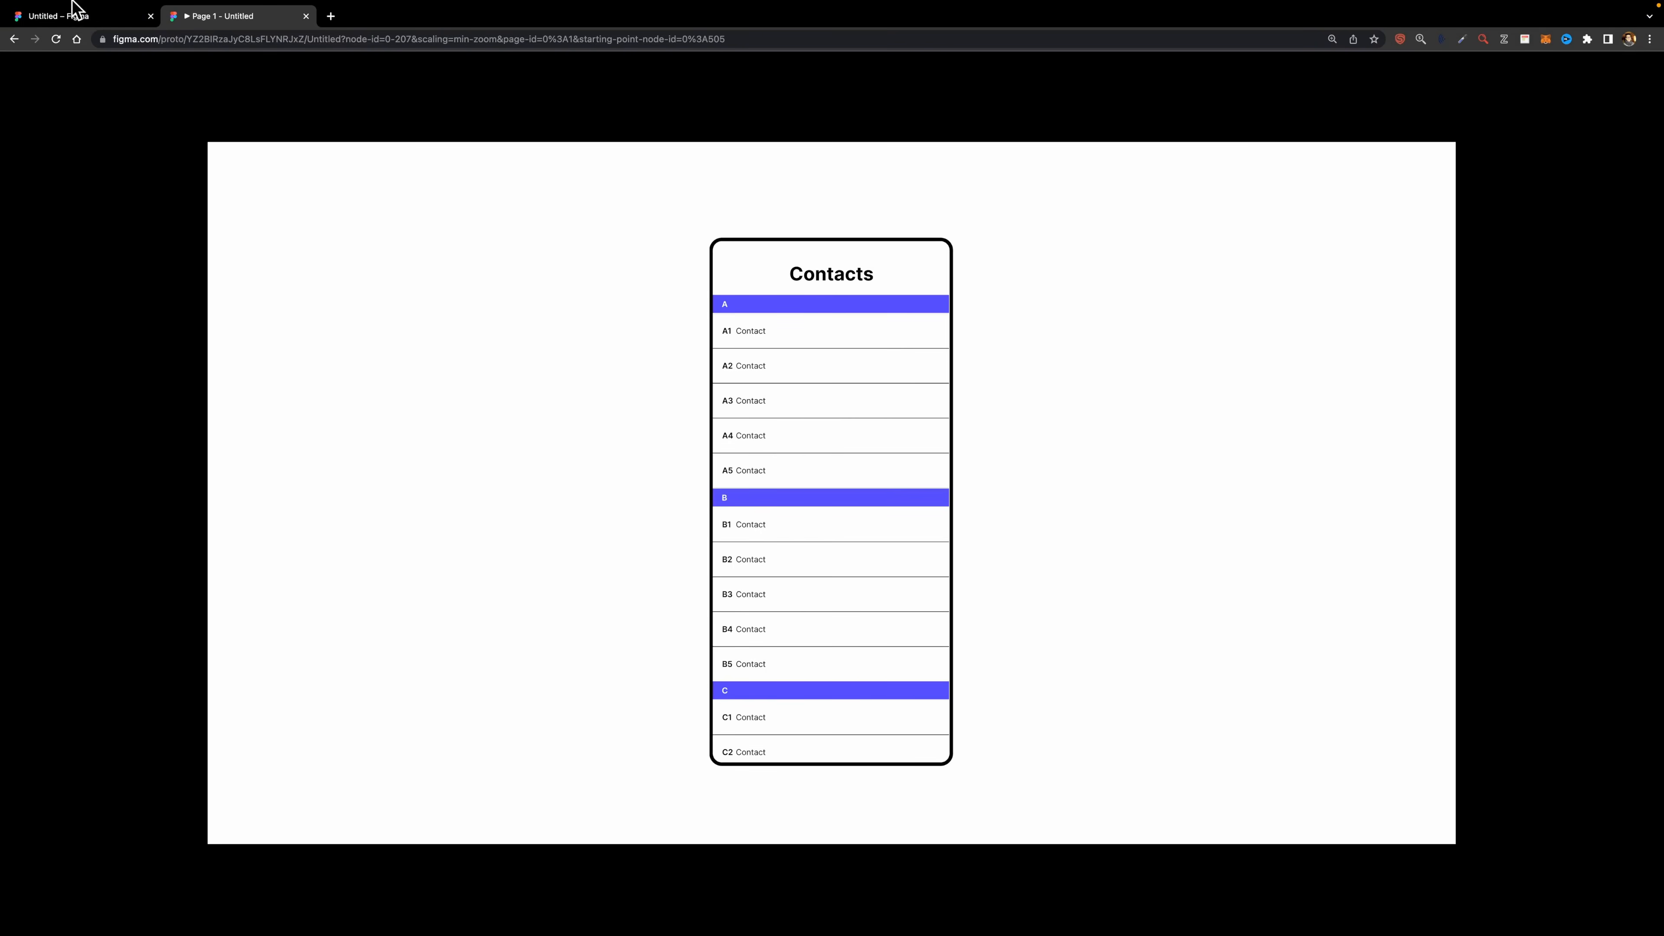
click(75, 10)
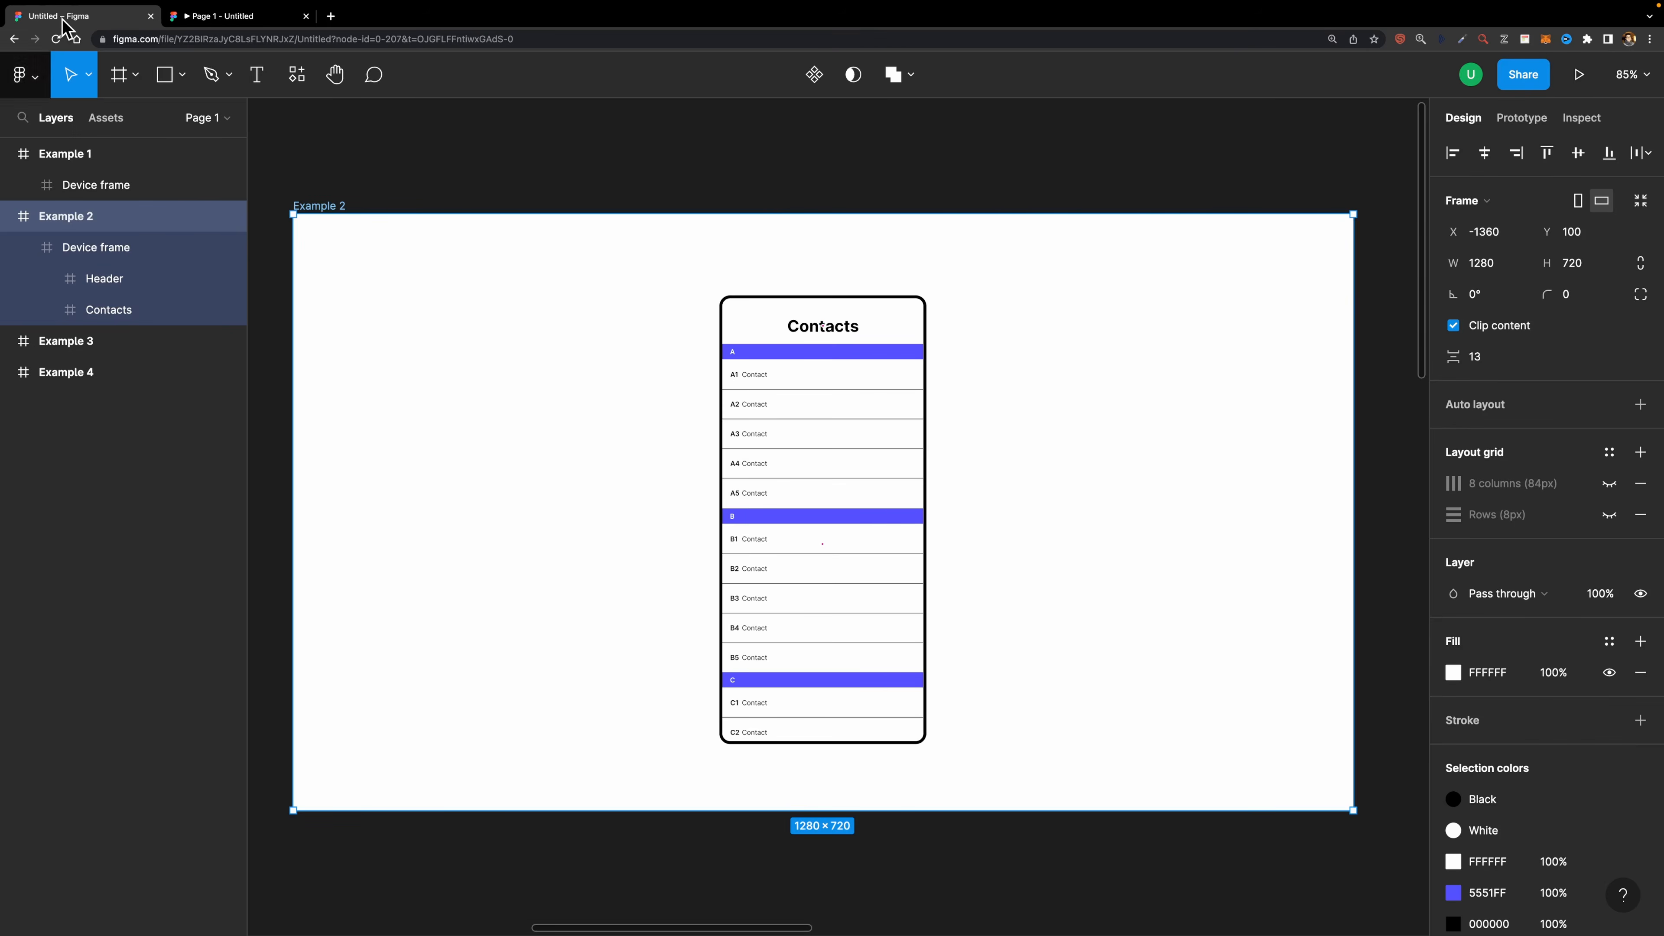
- Set the Contacts frame's overflow to Vertical scrolling
click(125, 313)
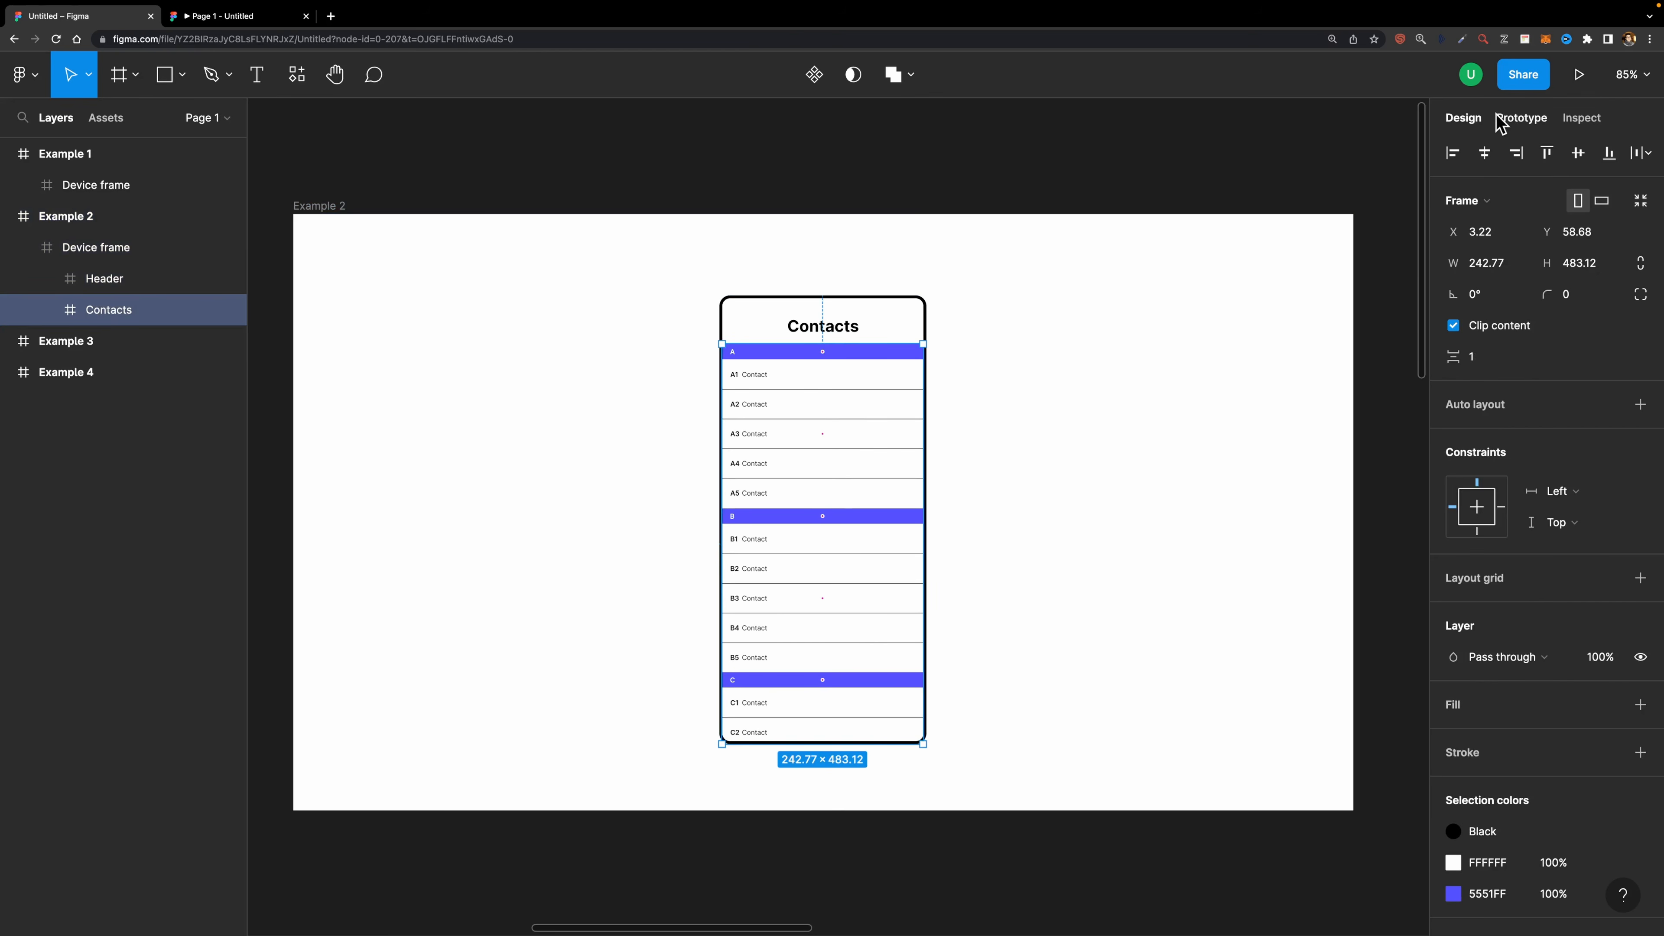
click(1518, 120)
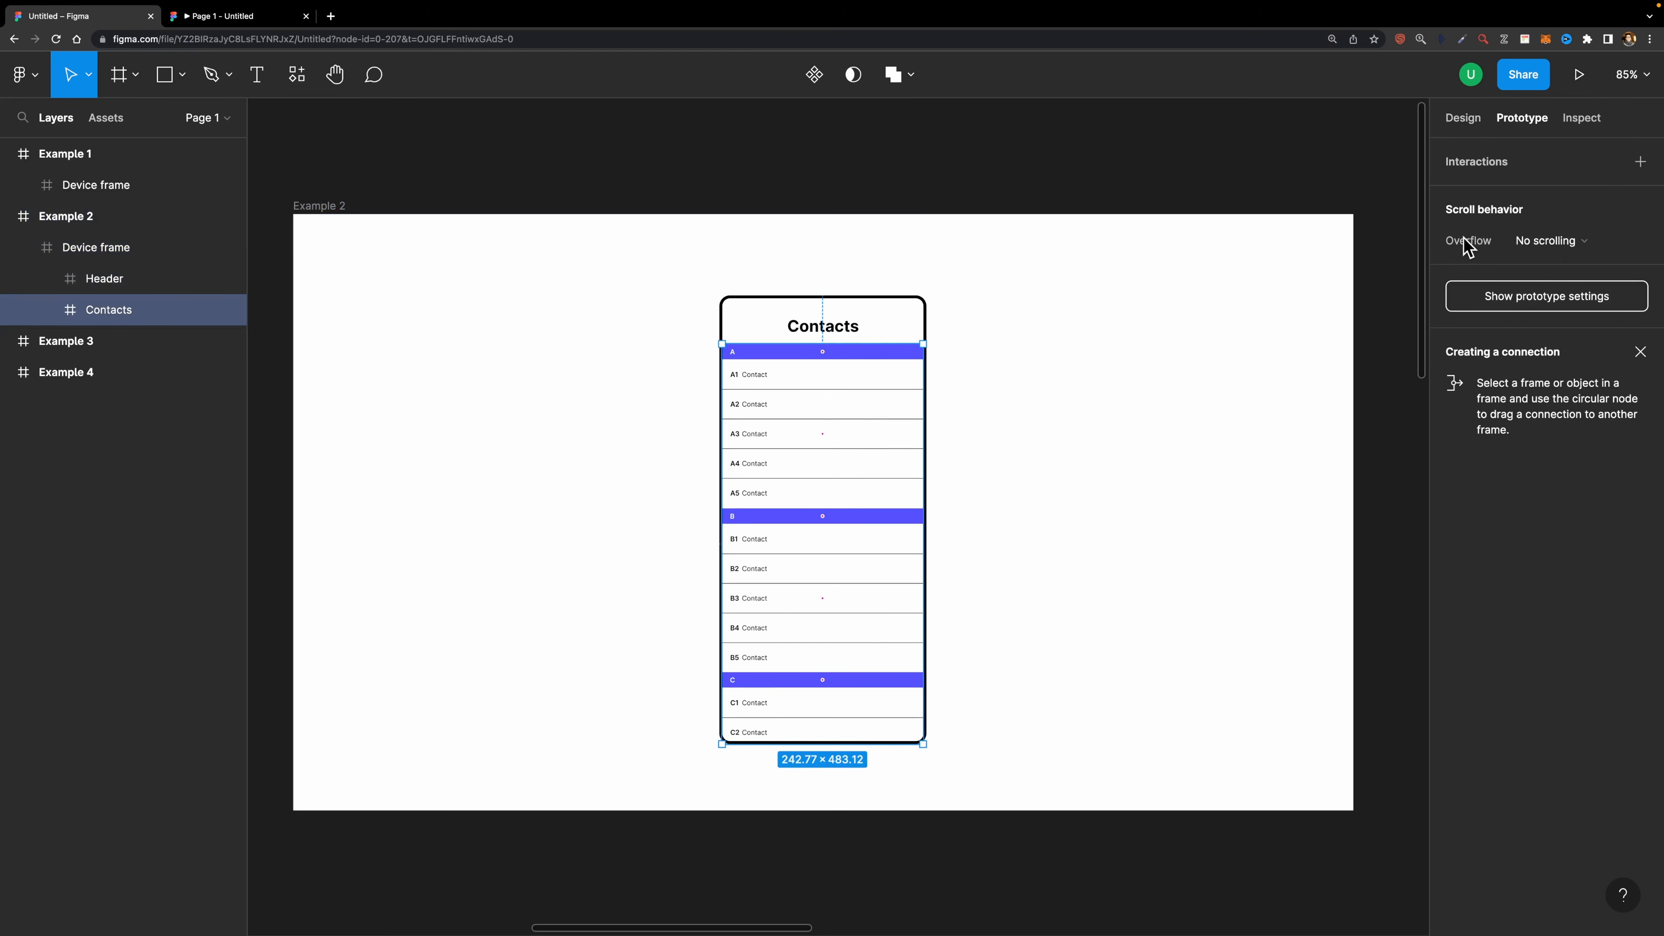
click(1547, 251)
click(1565, 288)
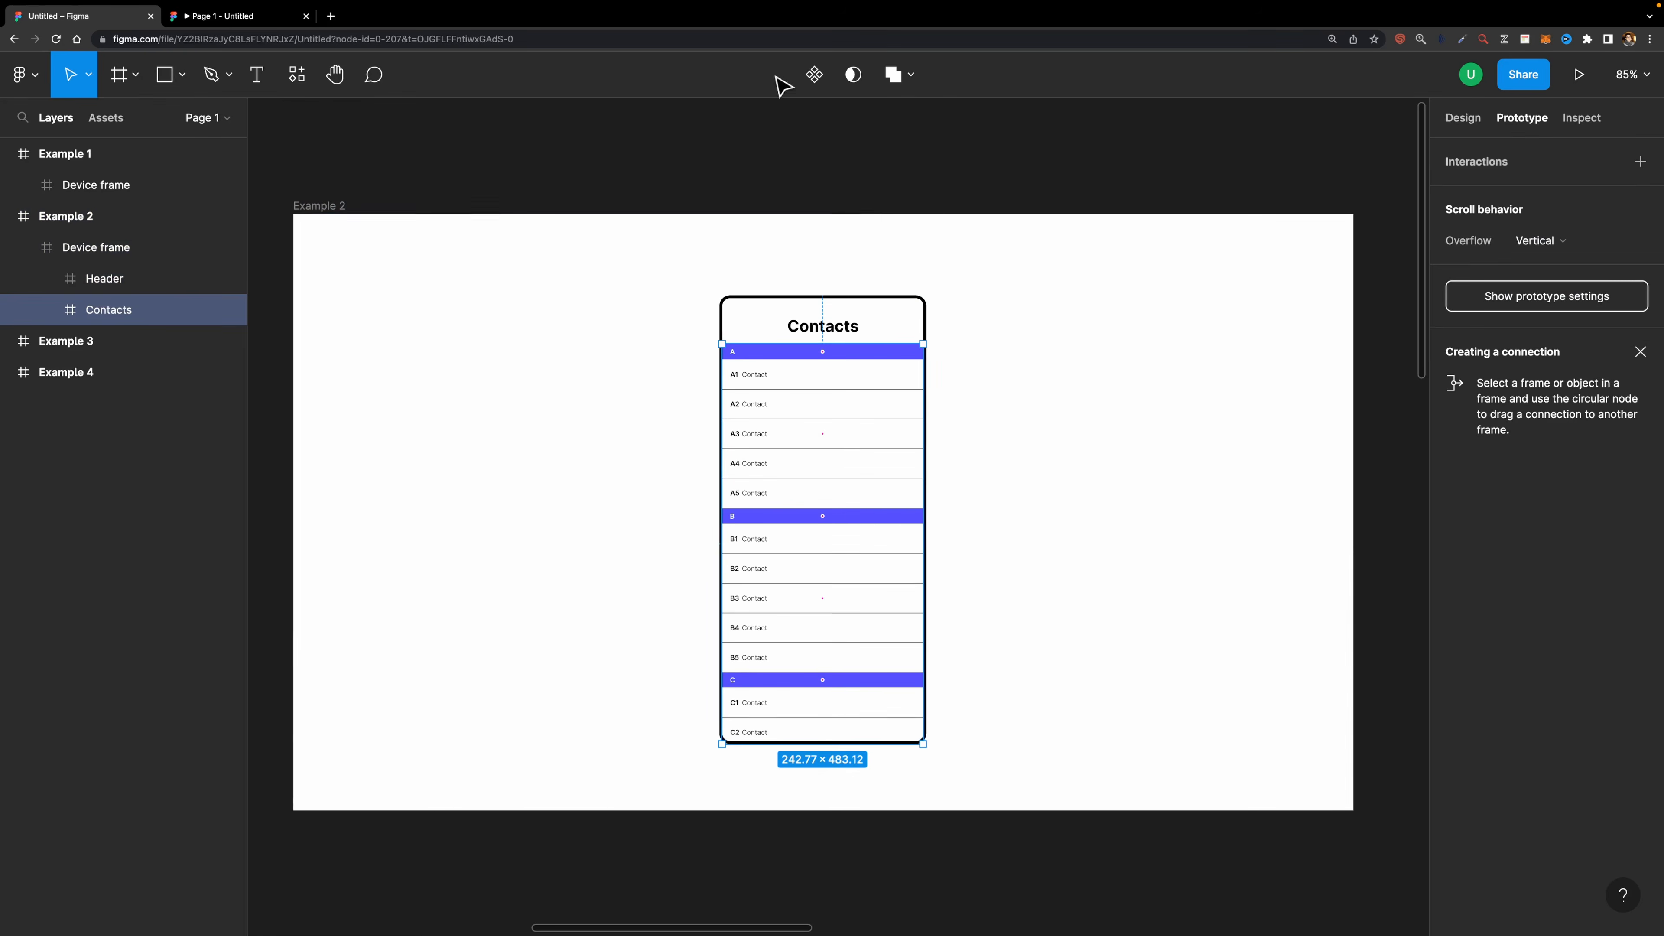
- Scroll the Contacts prototype preview up and down to test vertical scrolling
click(262, 19)
drag(862, 565, 684, 478)
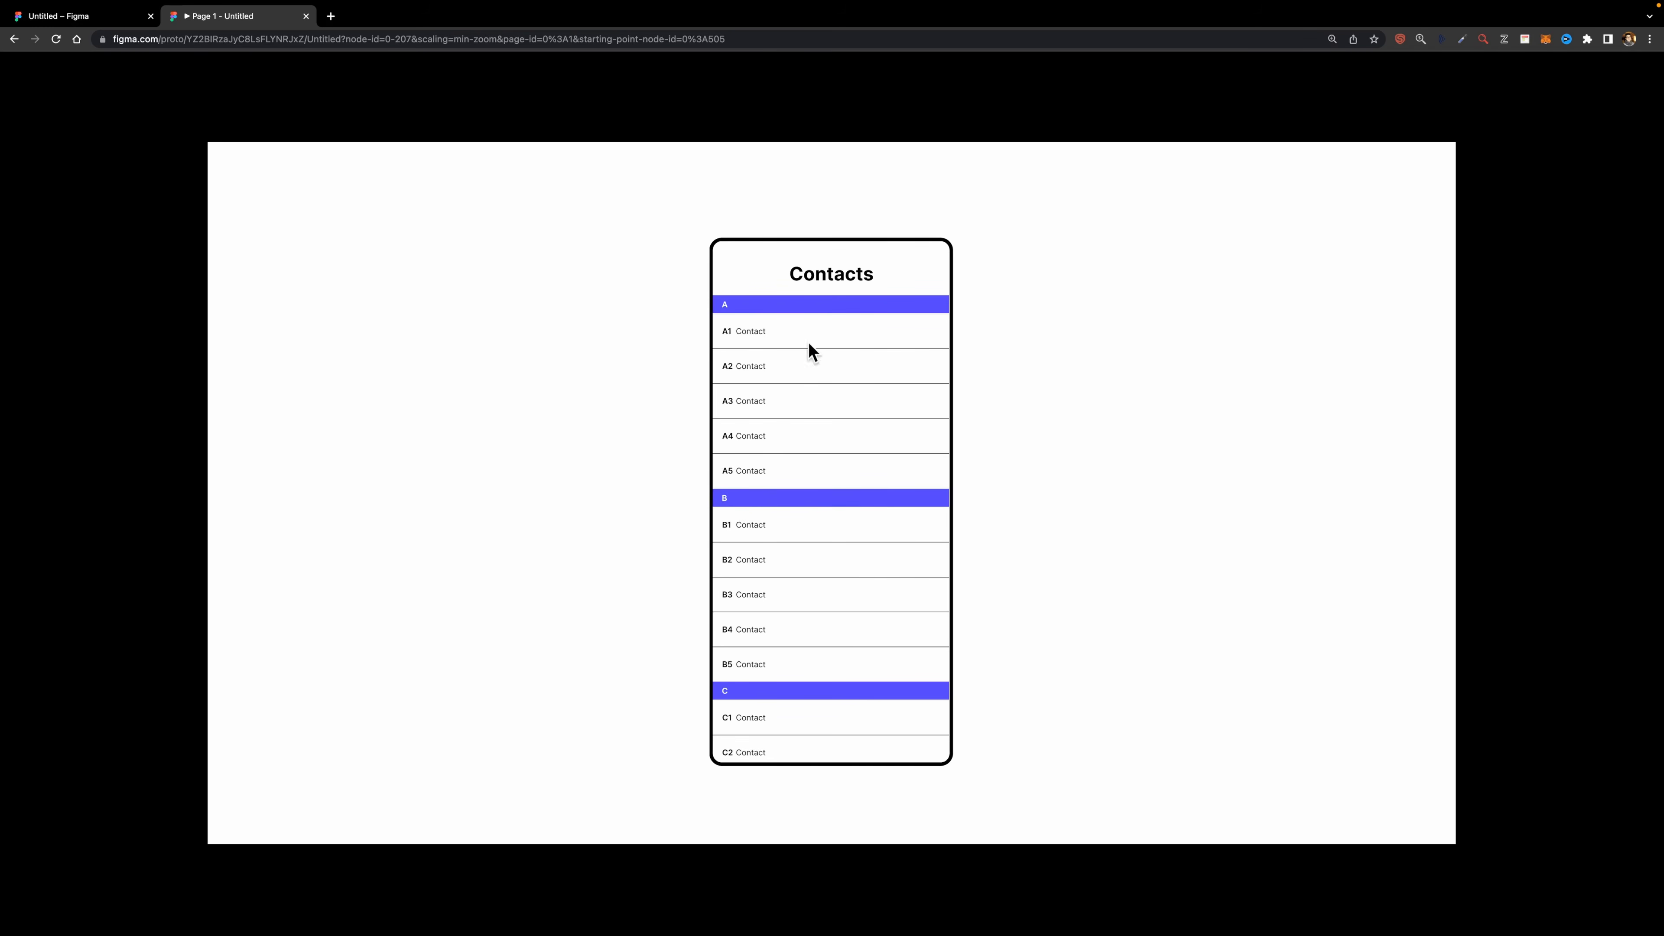
scroll(824, 416, down, 10)
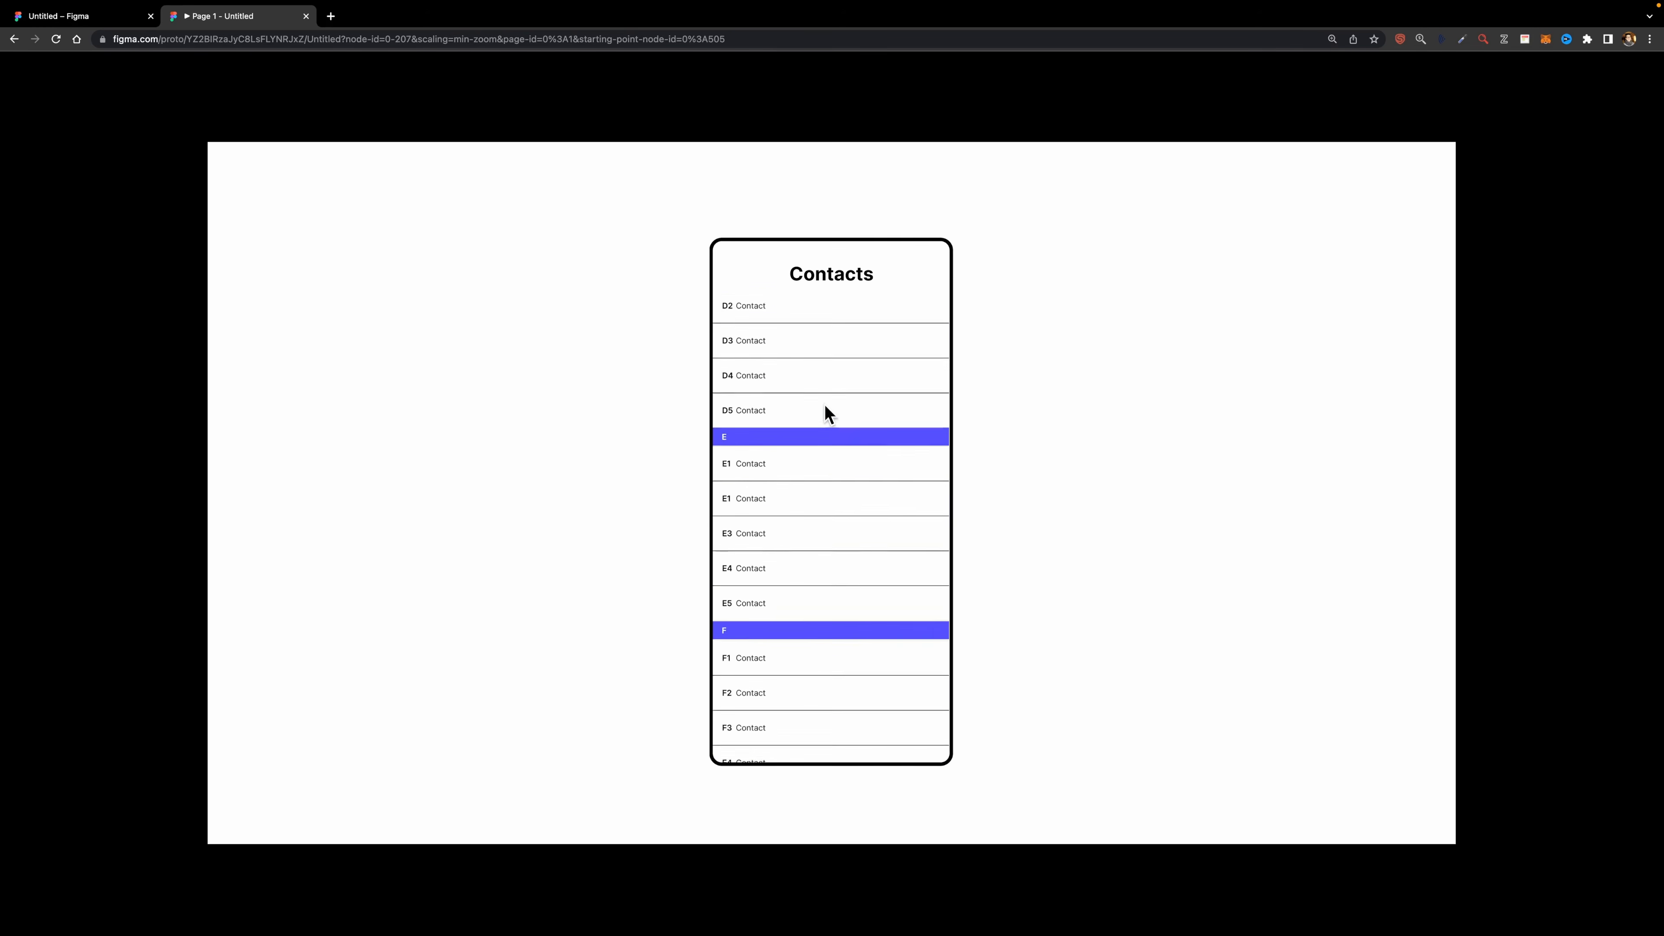
scroll(754, 320, up, 10)
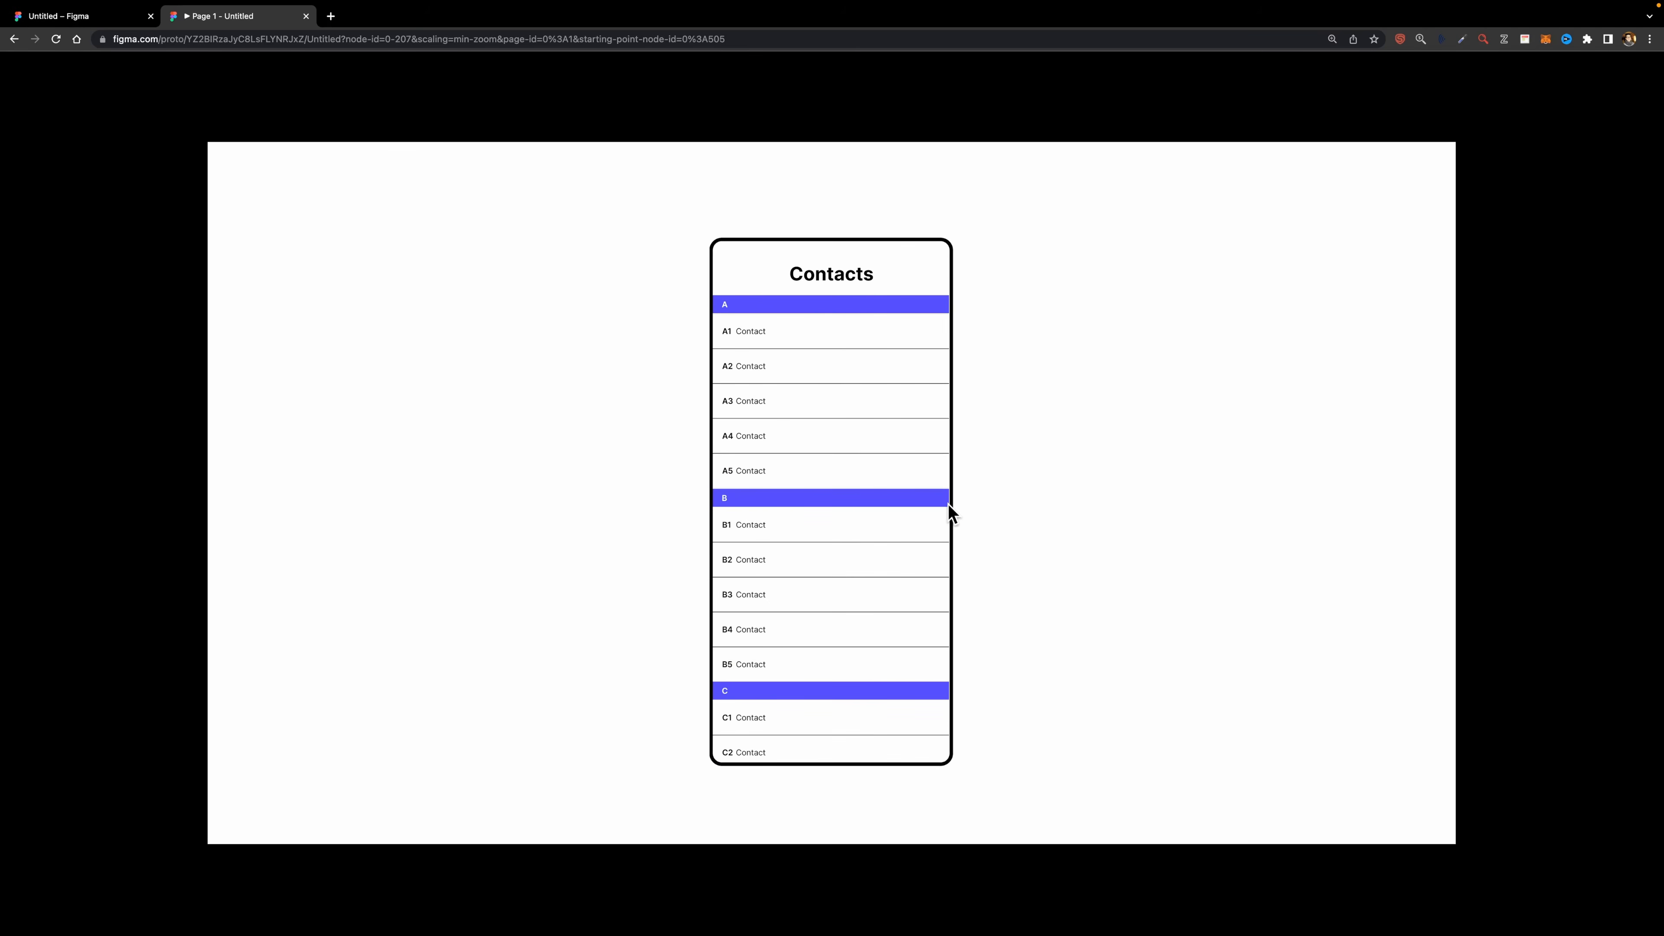
key(ctrl+shift+Tab)
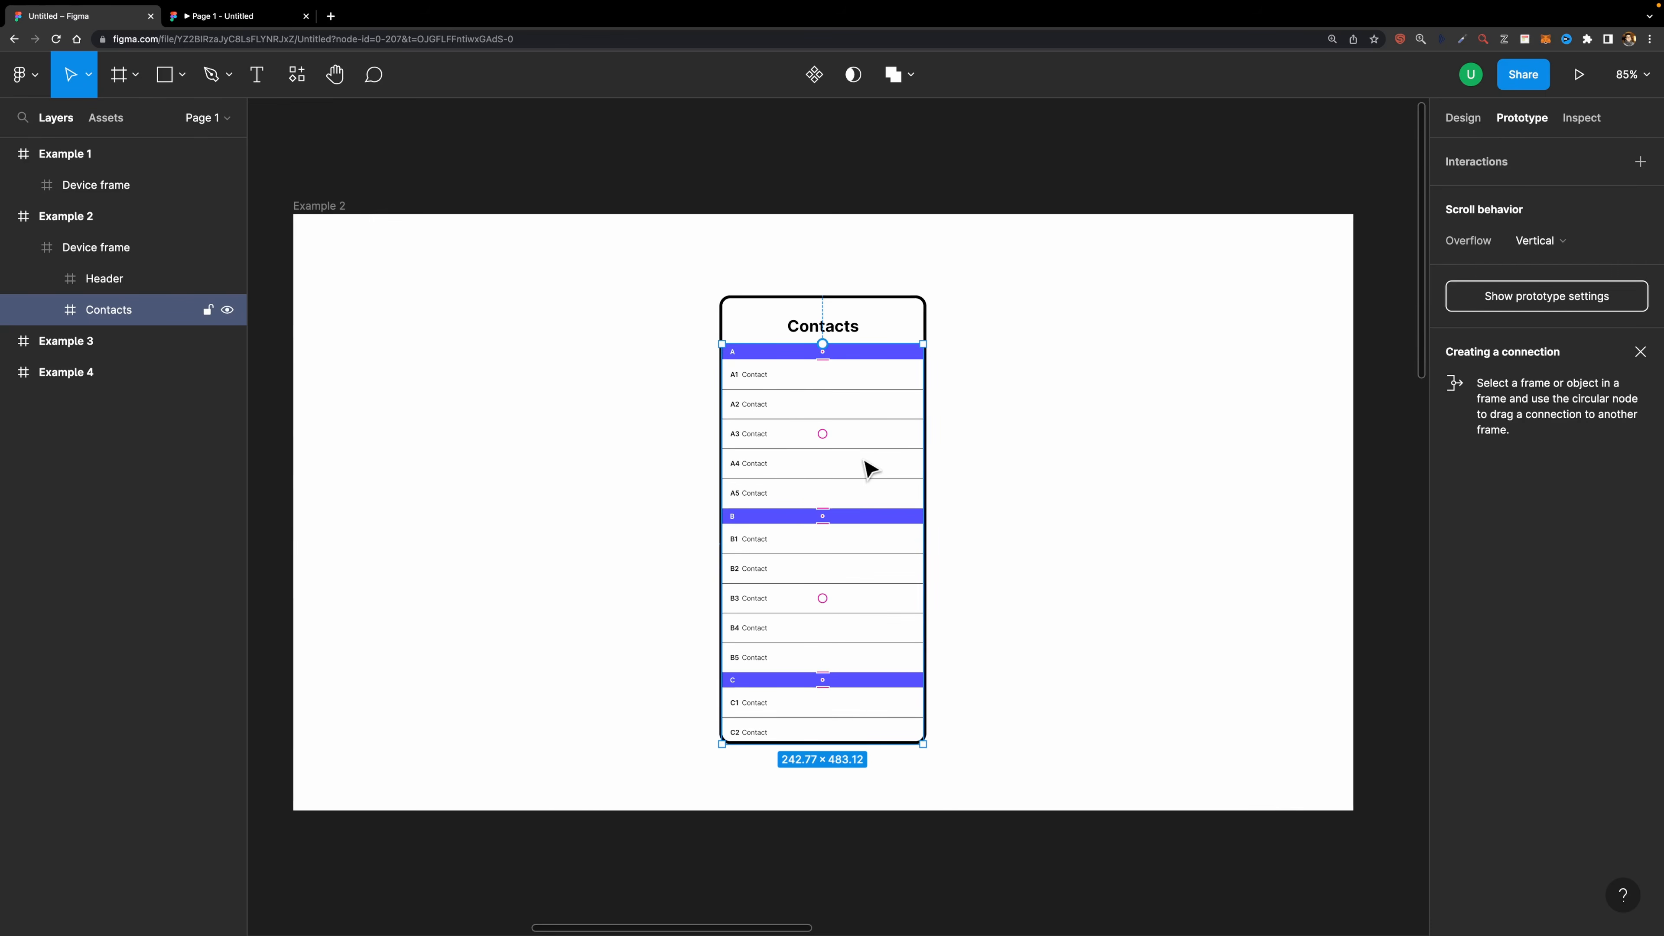
- Select the letter section frames A through J inside Contacts and set their position to Sticky
click(46, 310)
click(104, 630)
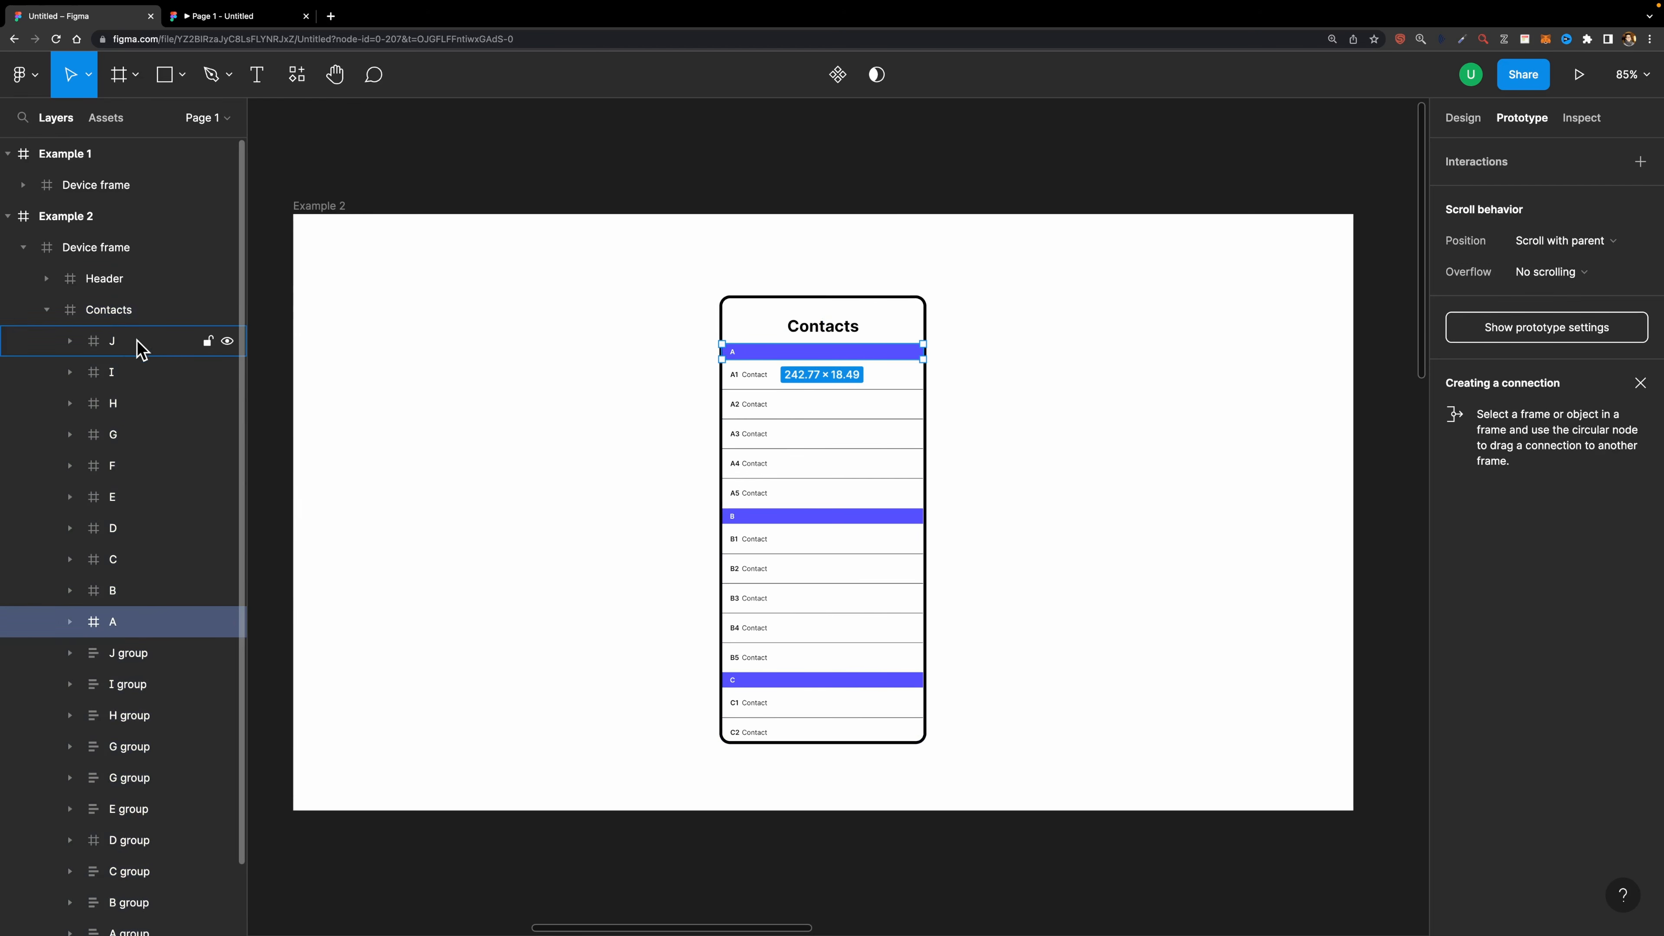
shift+click(128, 353)
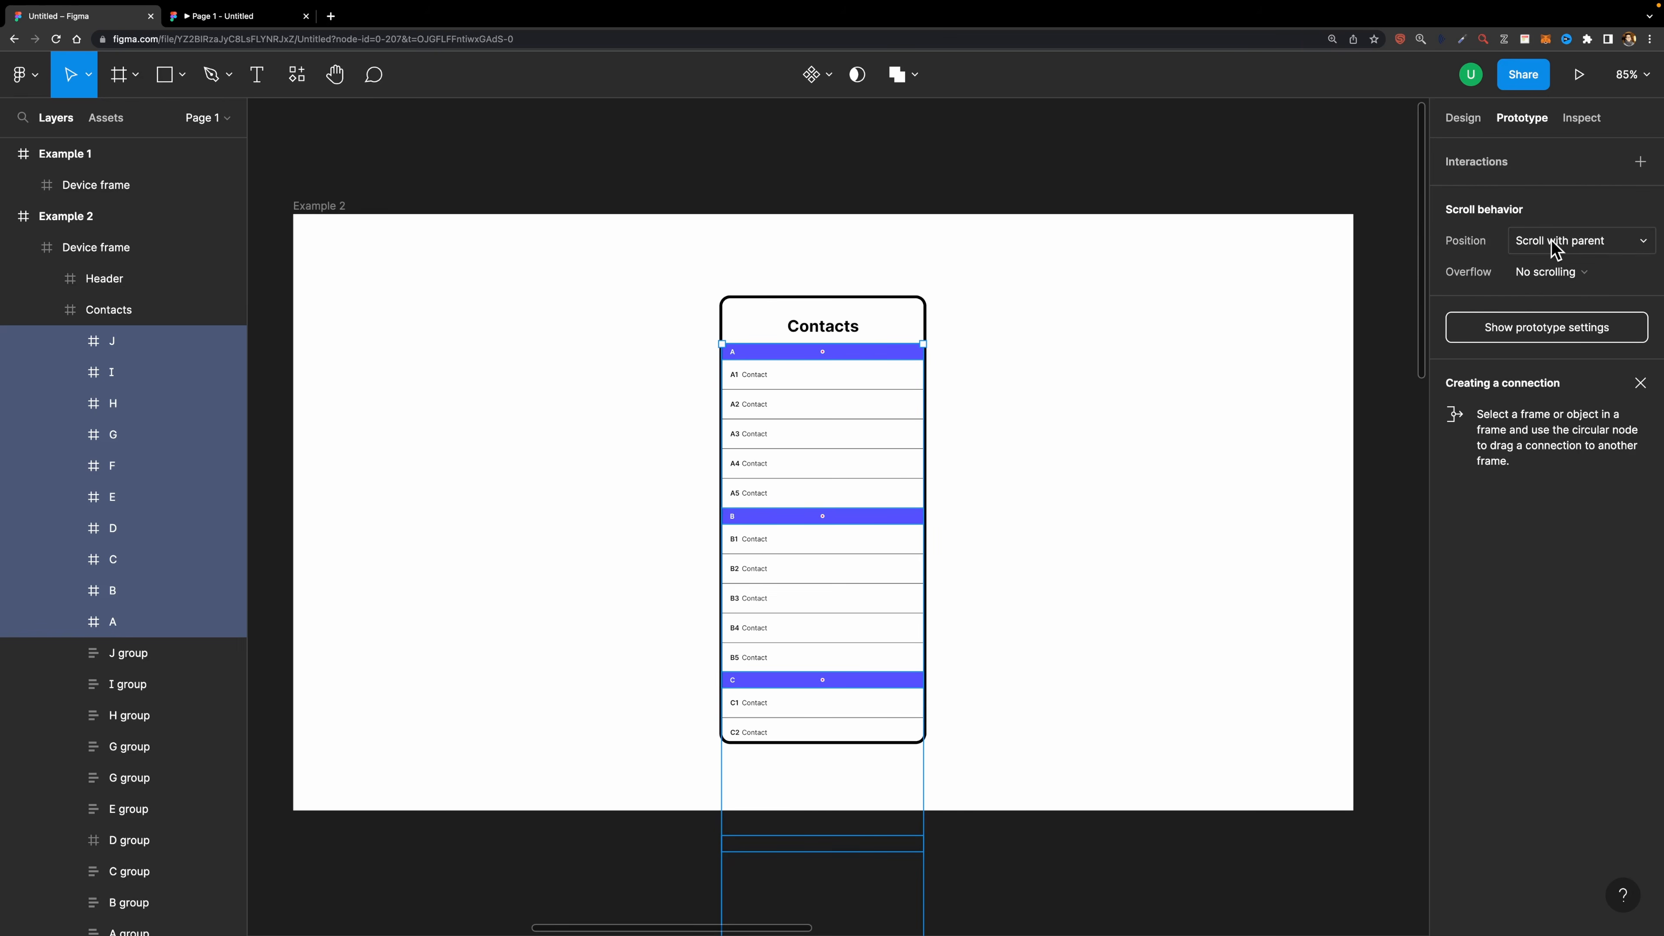
click(1518, 248)
click(1541, 288)
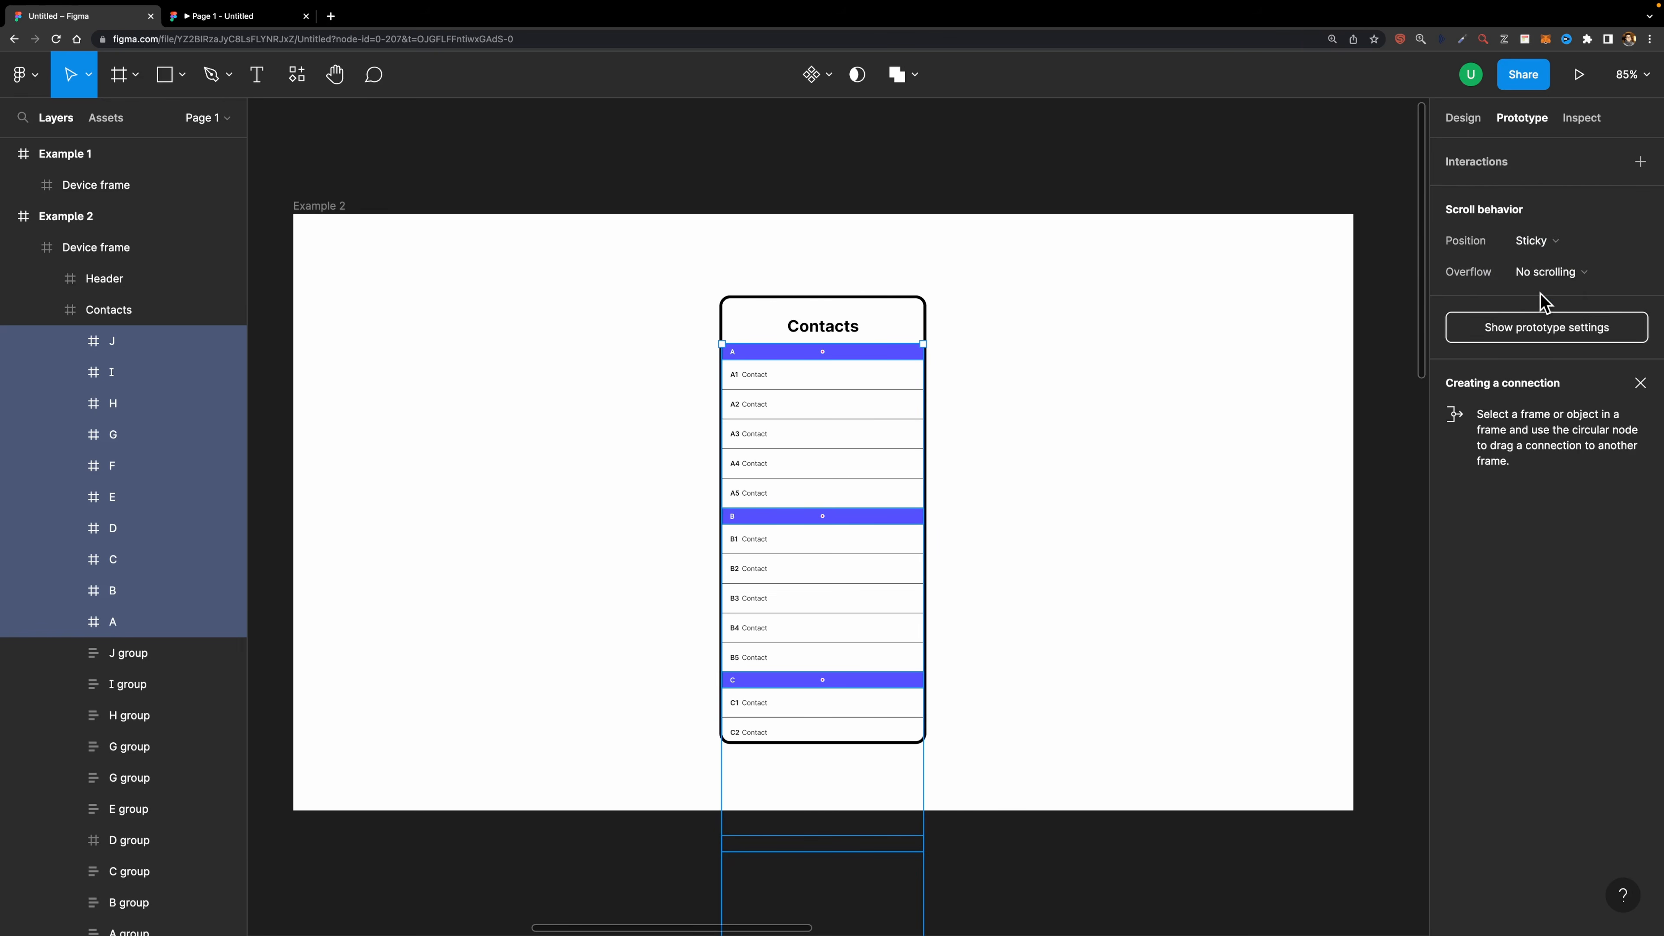
- Scroll the Contacts prototype preview to test the sticky letter sections
click(230, 19)
drag(815, 580, 832, 395)
scroll(832, 458, down, 5)
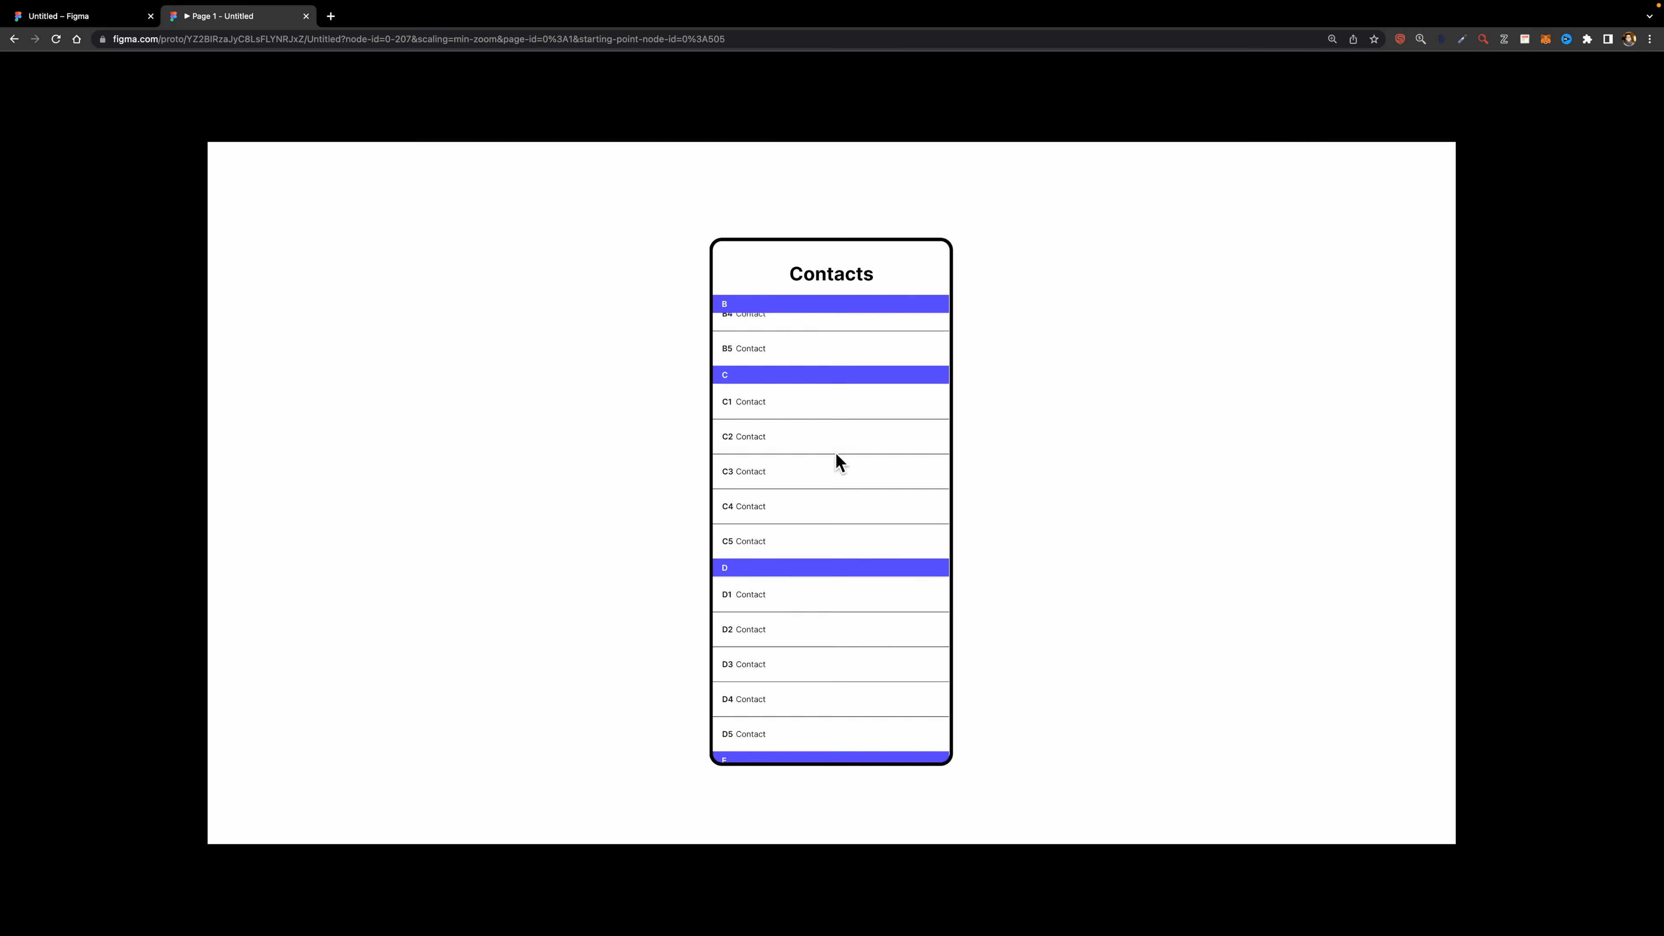
scroll(833, 459, up, 9)
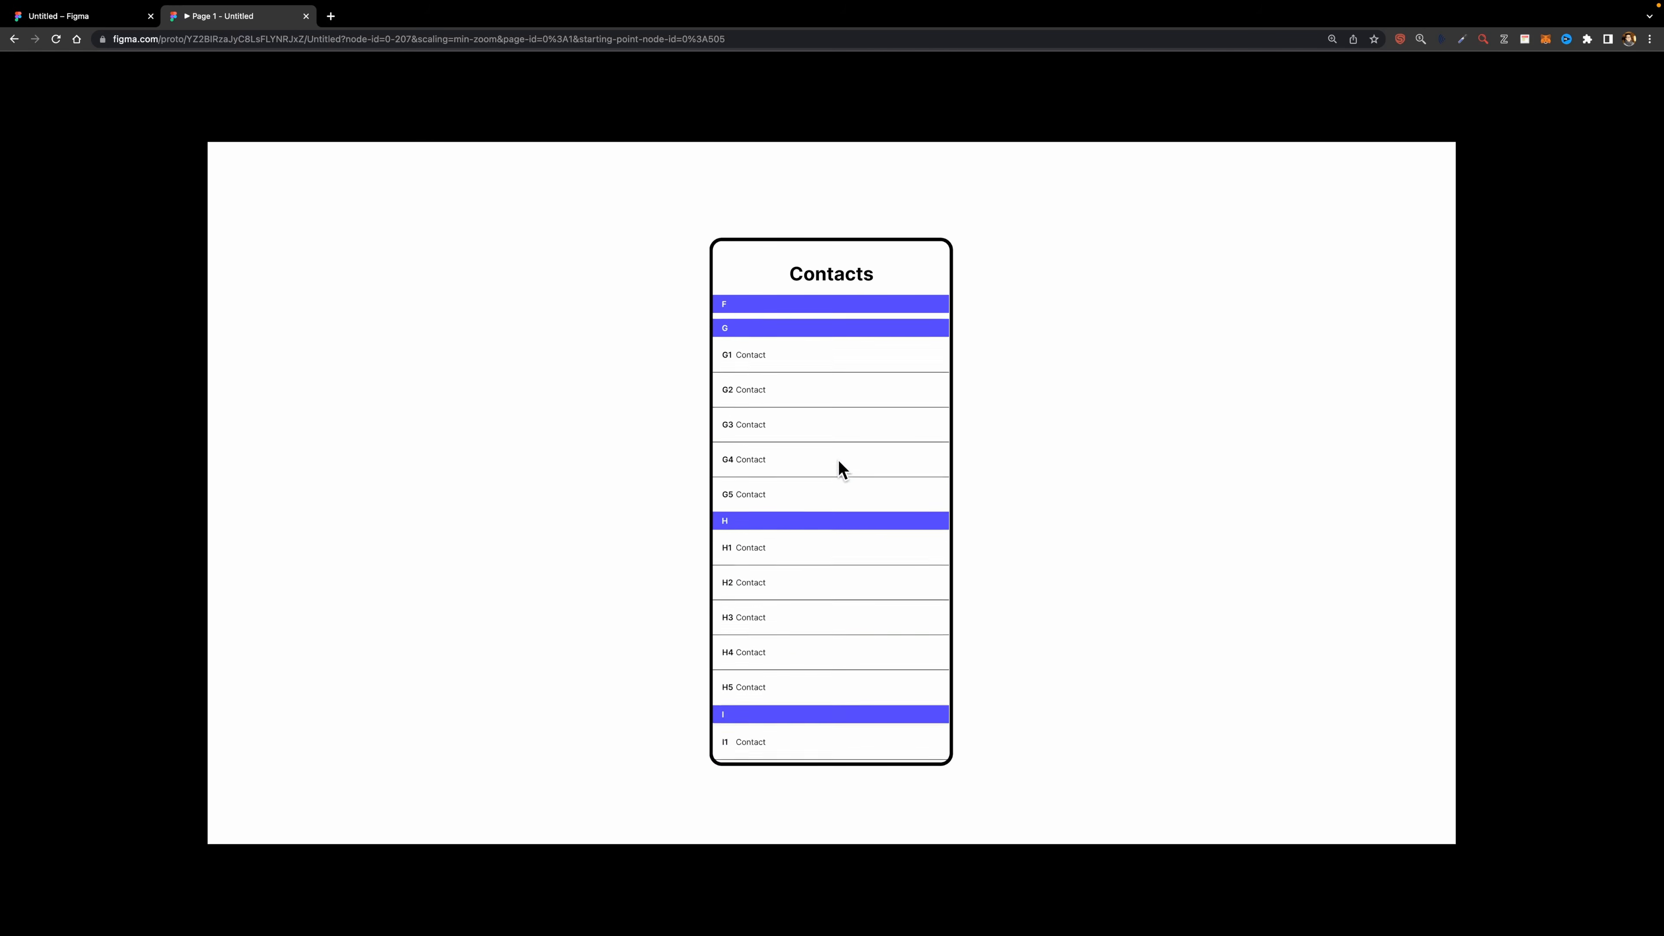
click(59, 17)
- Move to the Example 3 table frame and open its prototype preview
scroll(985, 379, right, 4)
scroll(985, 379, left, 2)
click(985, 378)
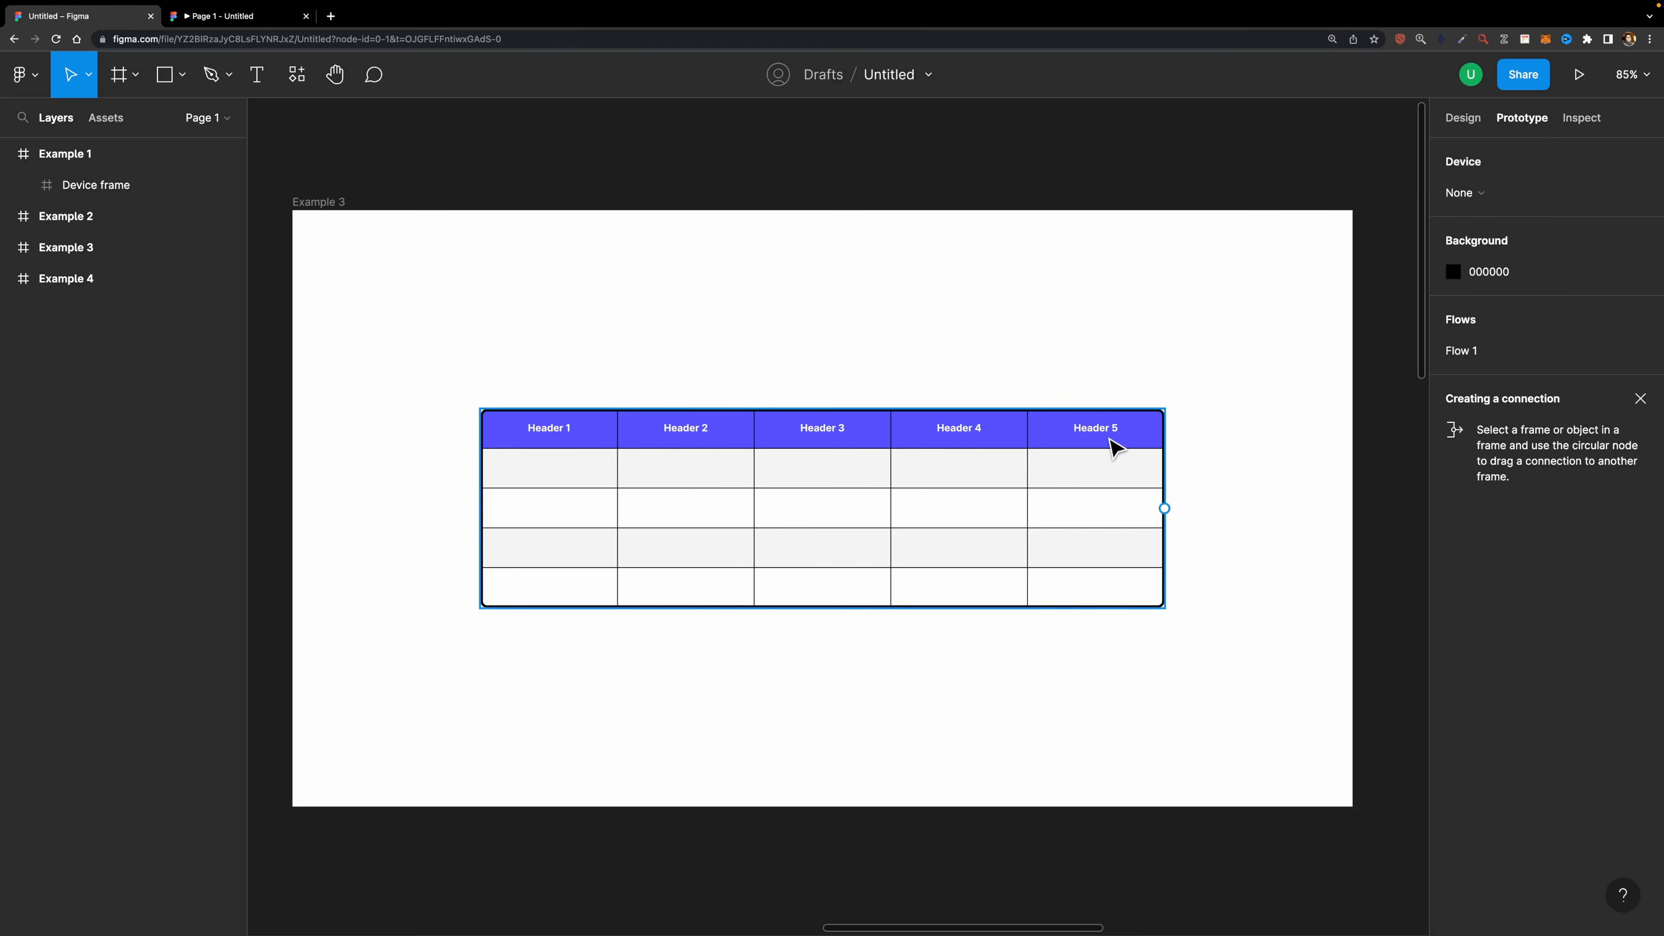
click(1218, 238)
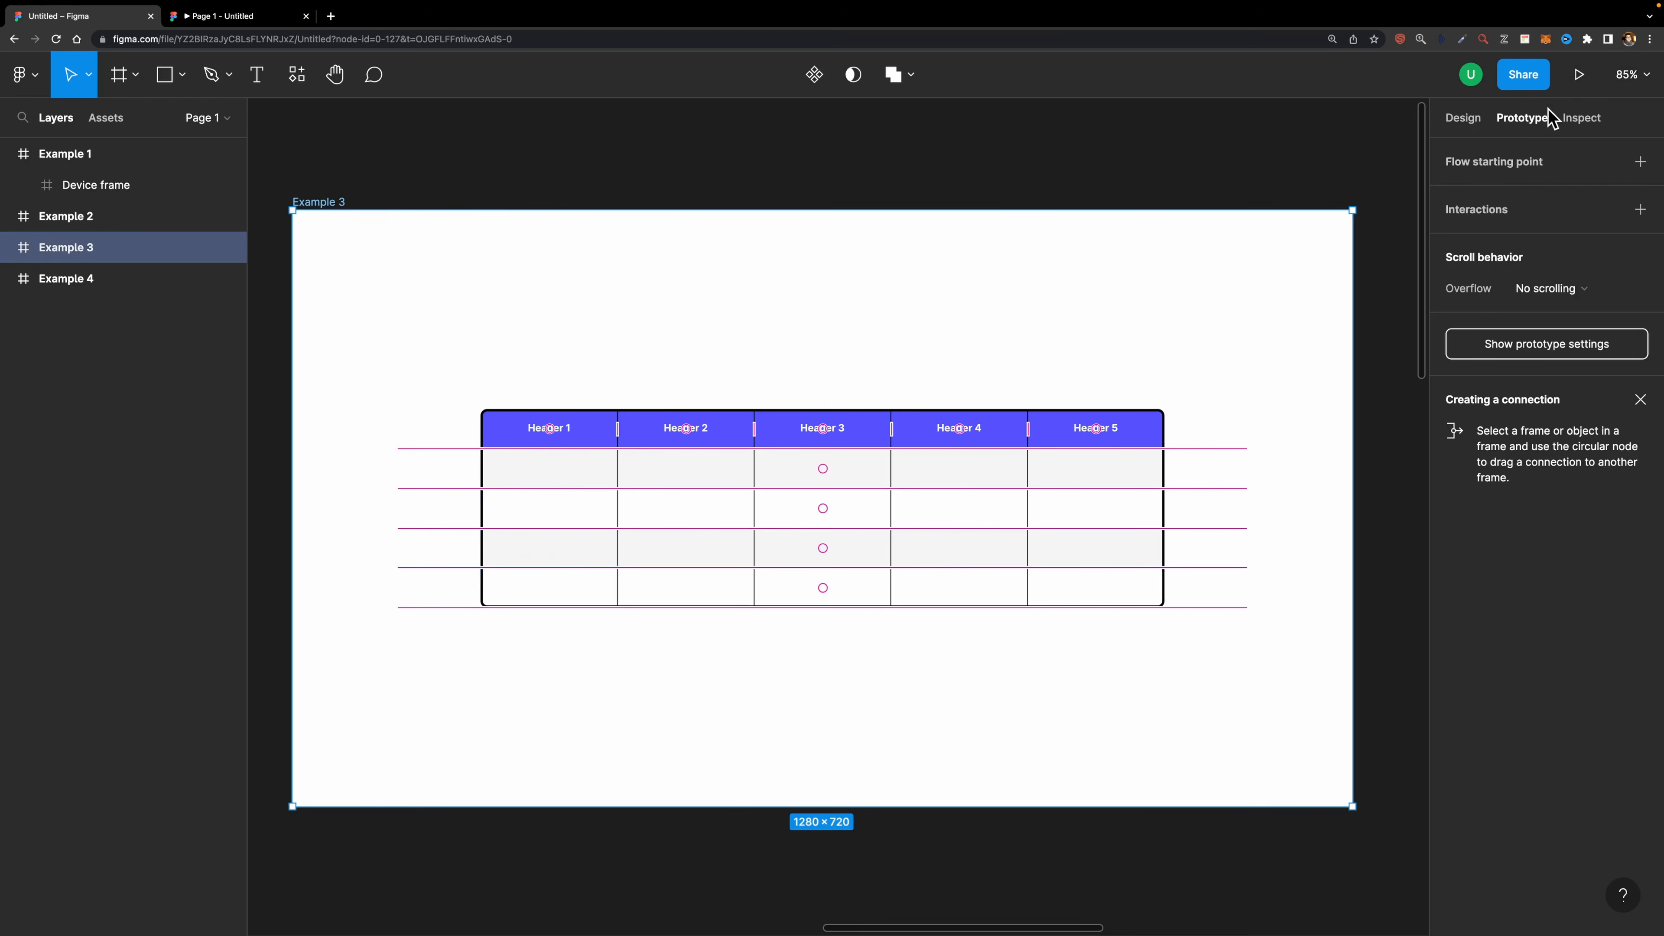
click(1578, 75)
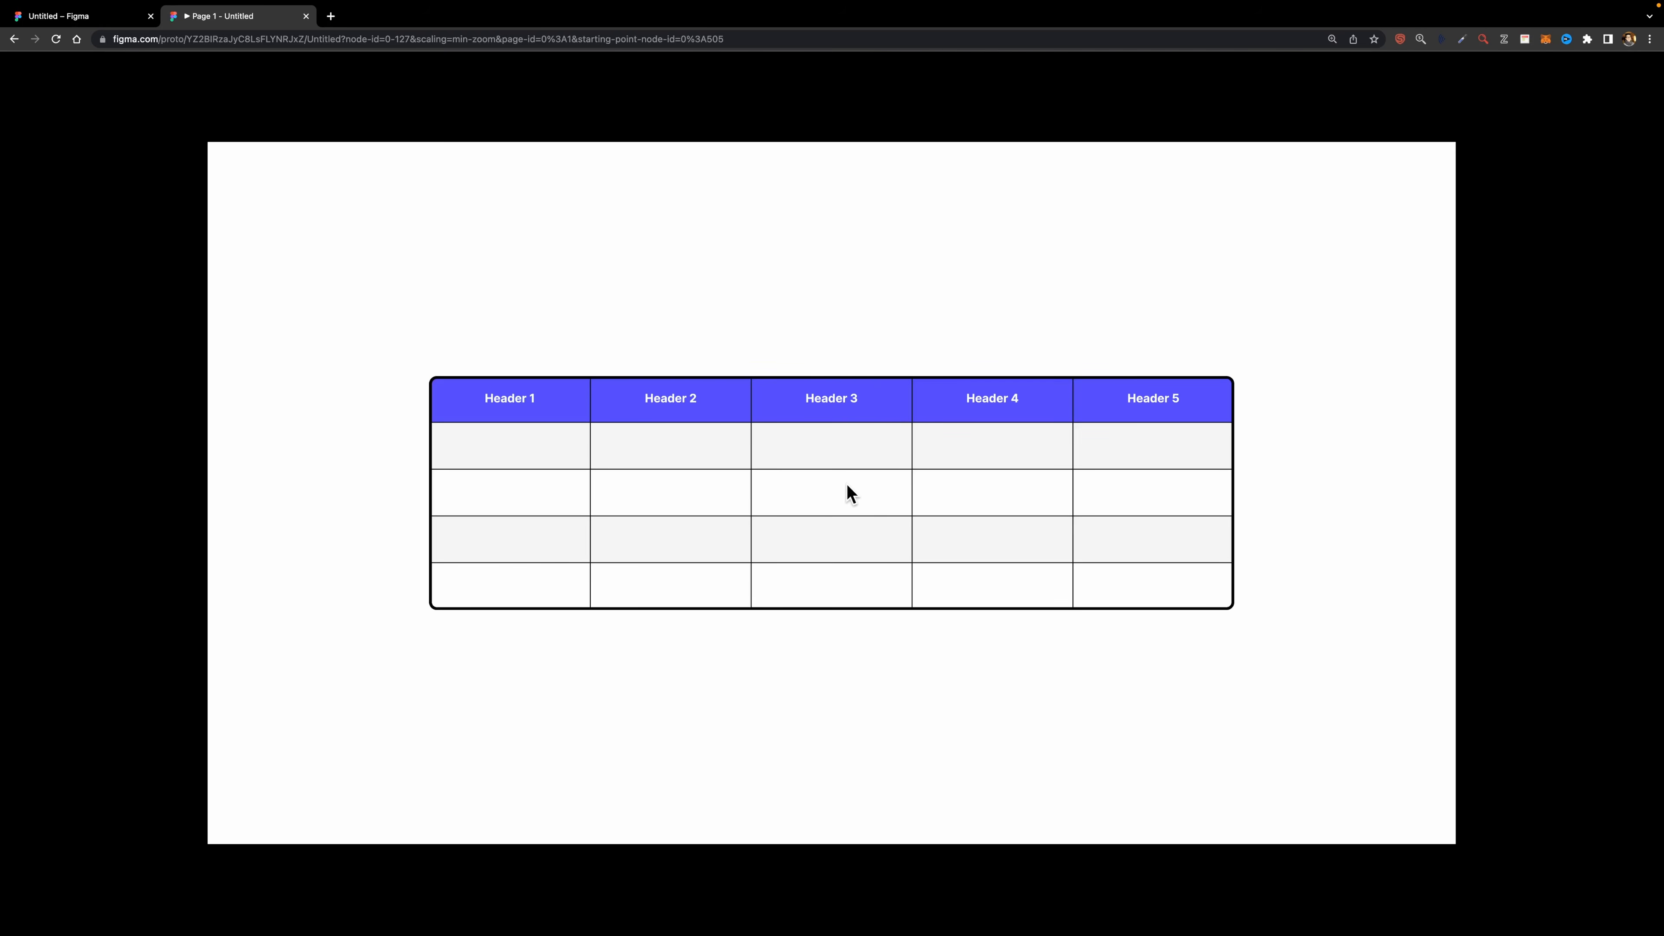
click(78, 15)
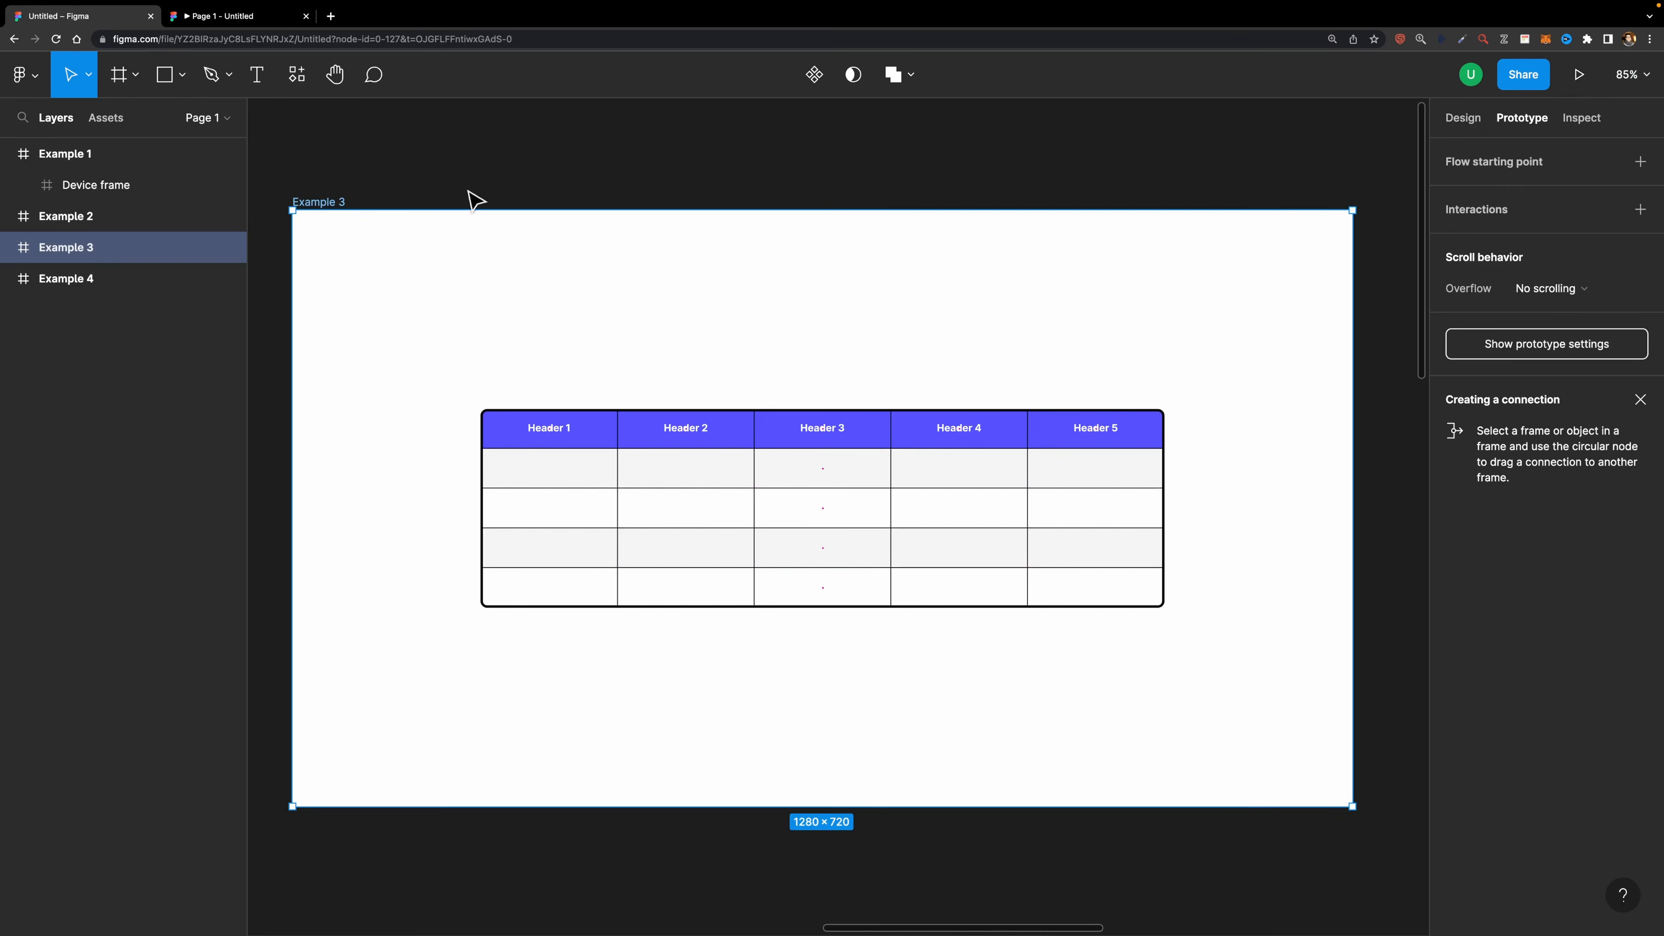
- Select the table frame inside Example 3 and set its overflow to Vertical scrolling
click(755, 333)
click(797, 468)
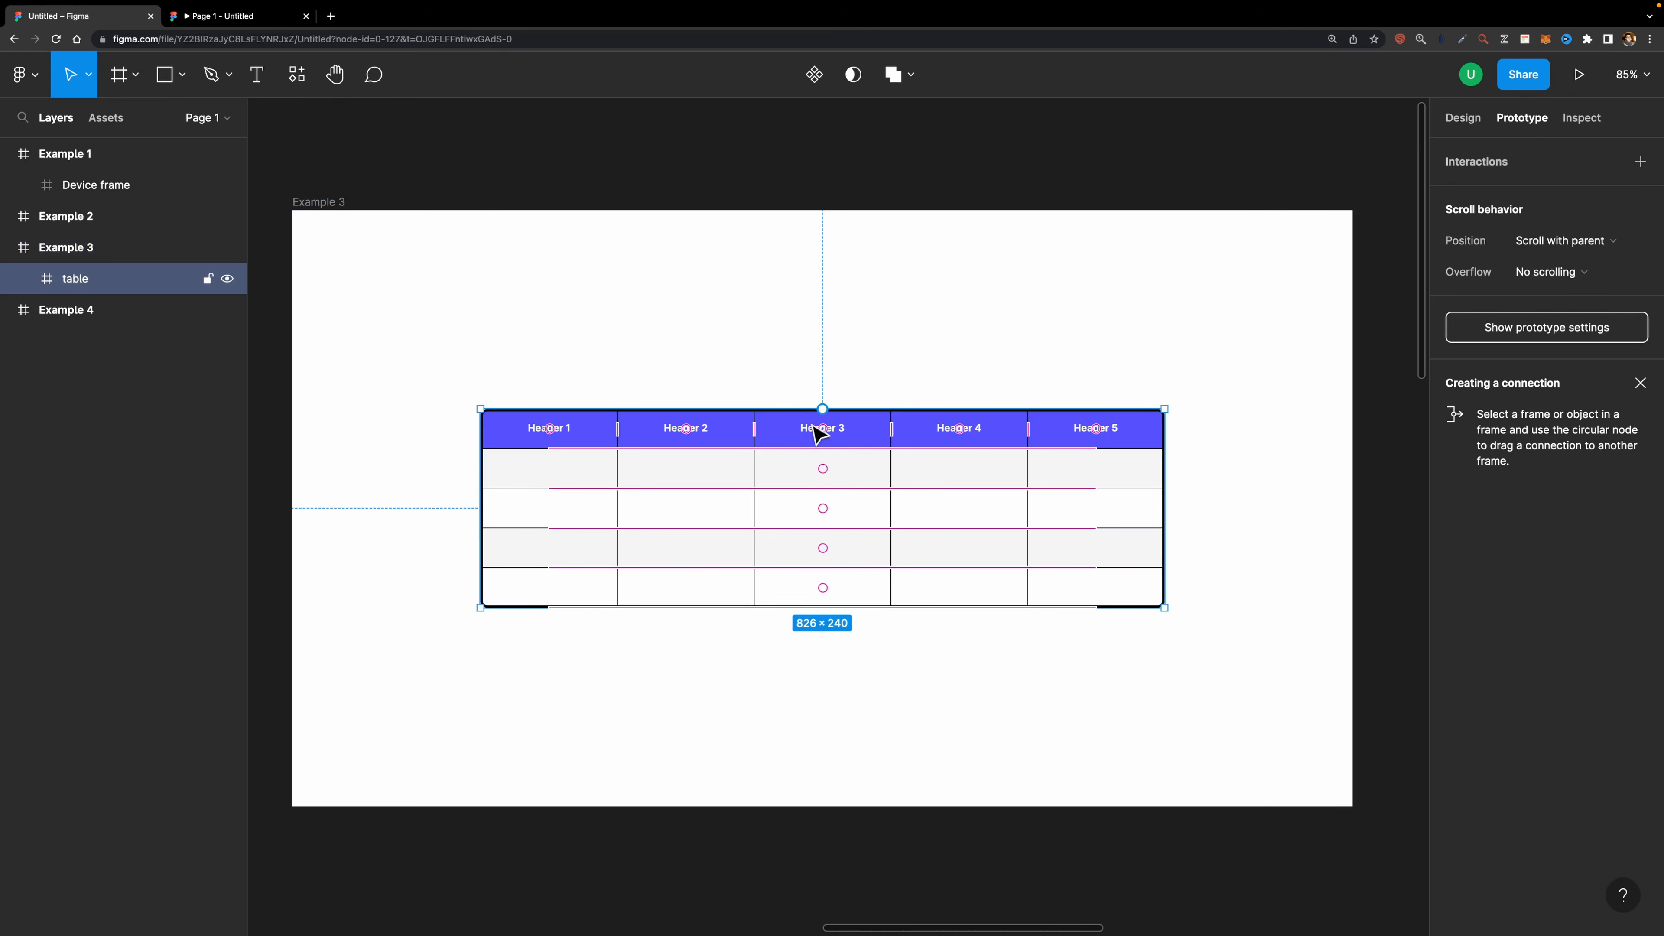
click(714, 346)
click(681, 420)
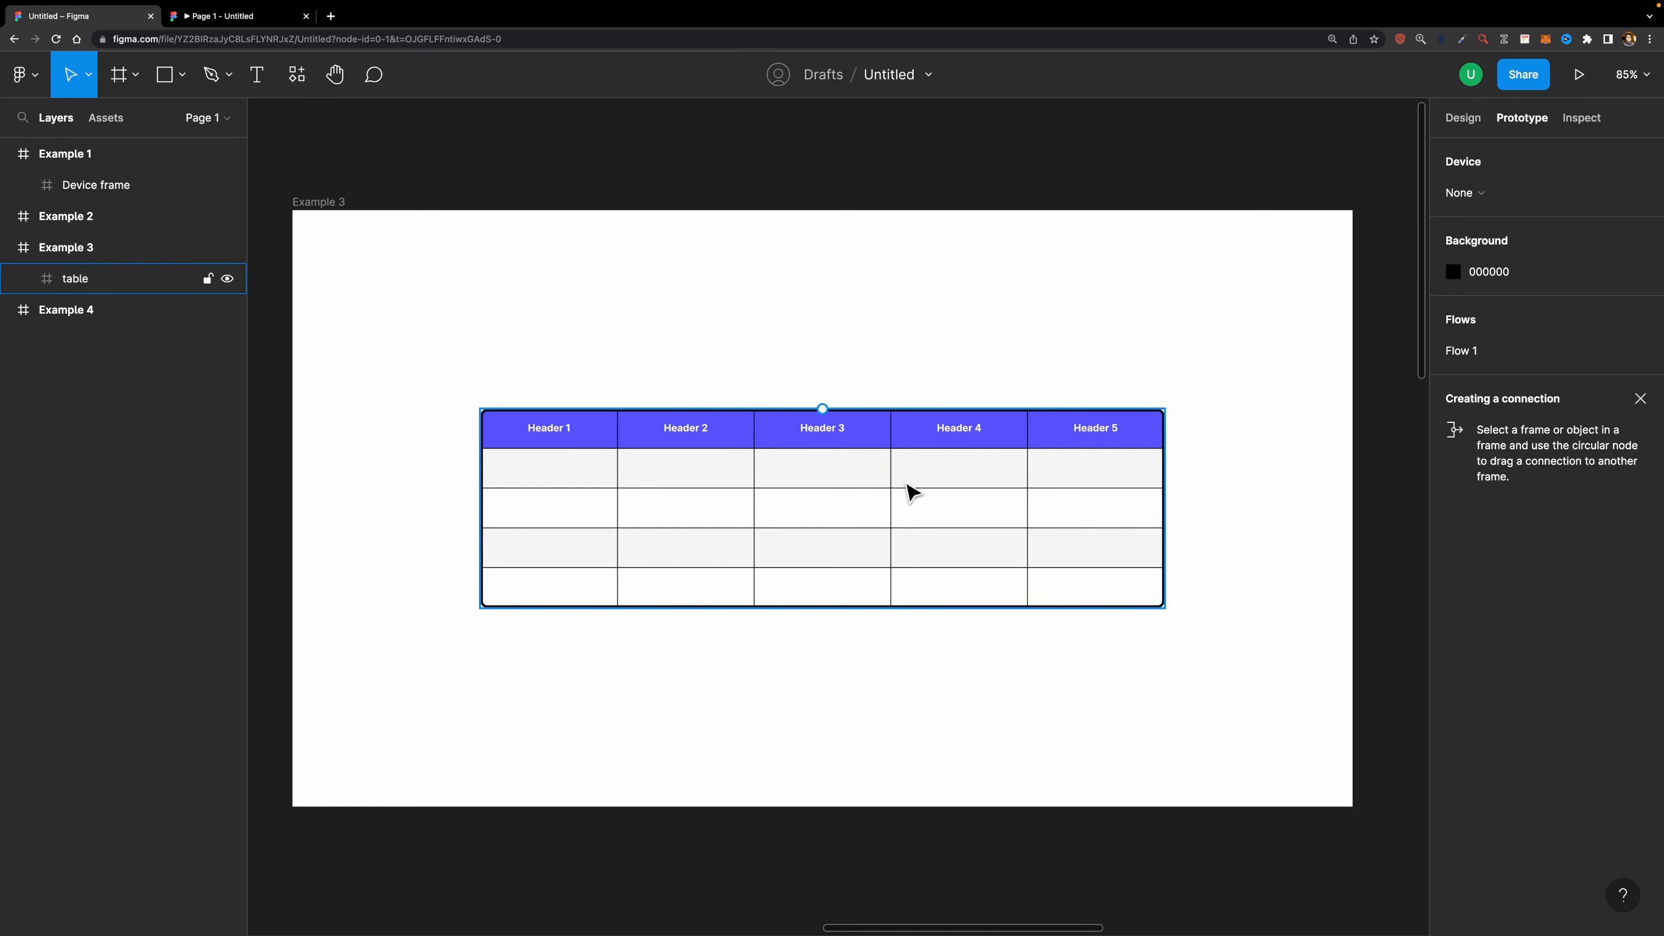
click(807, 461)
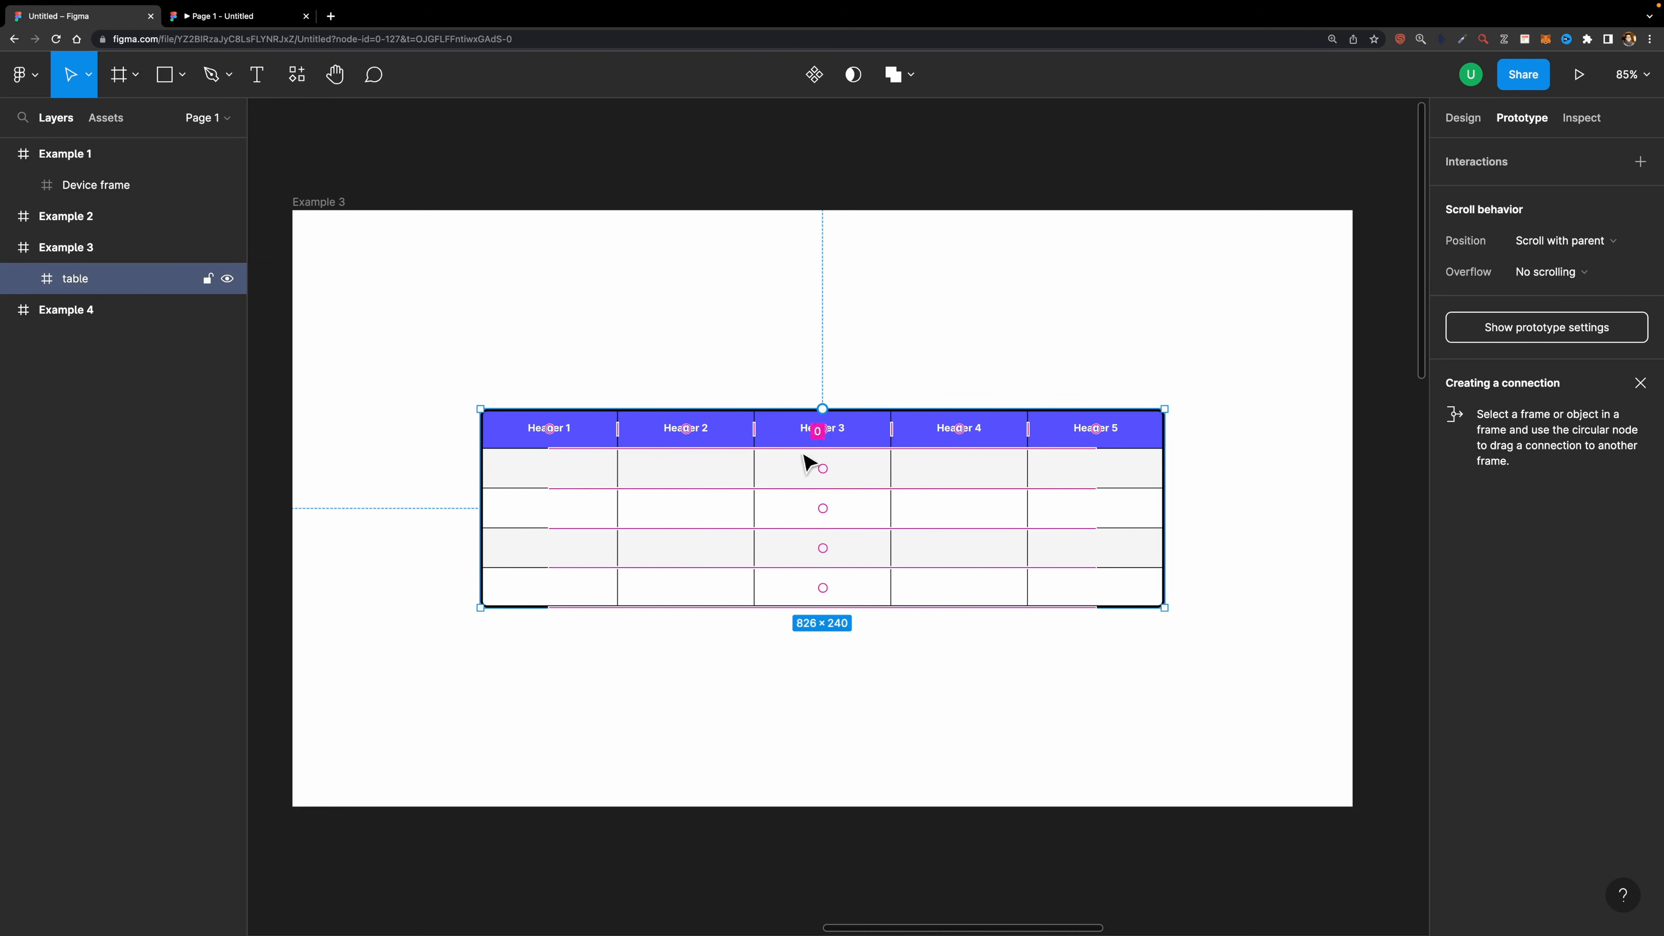
click(23, 279)
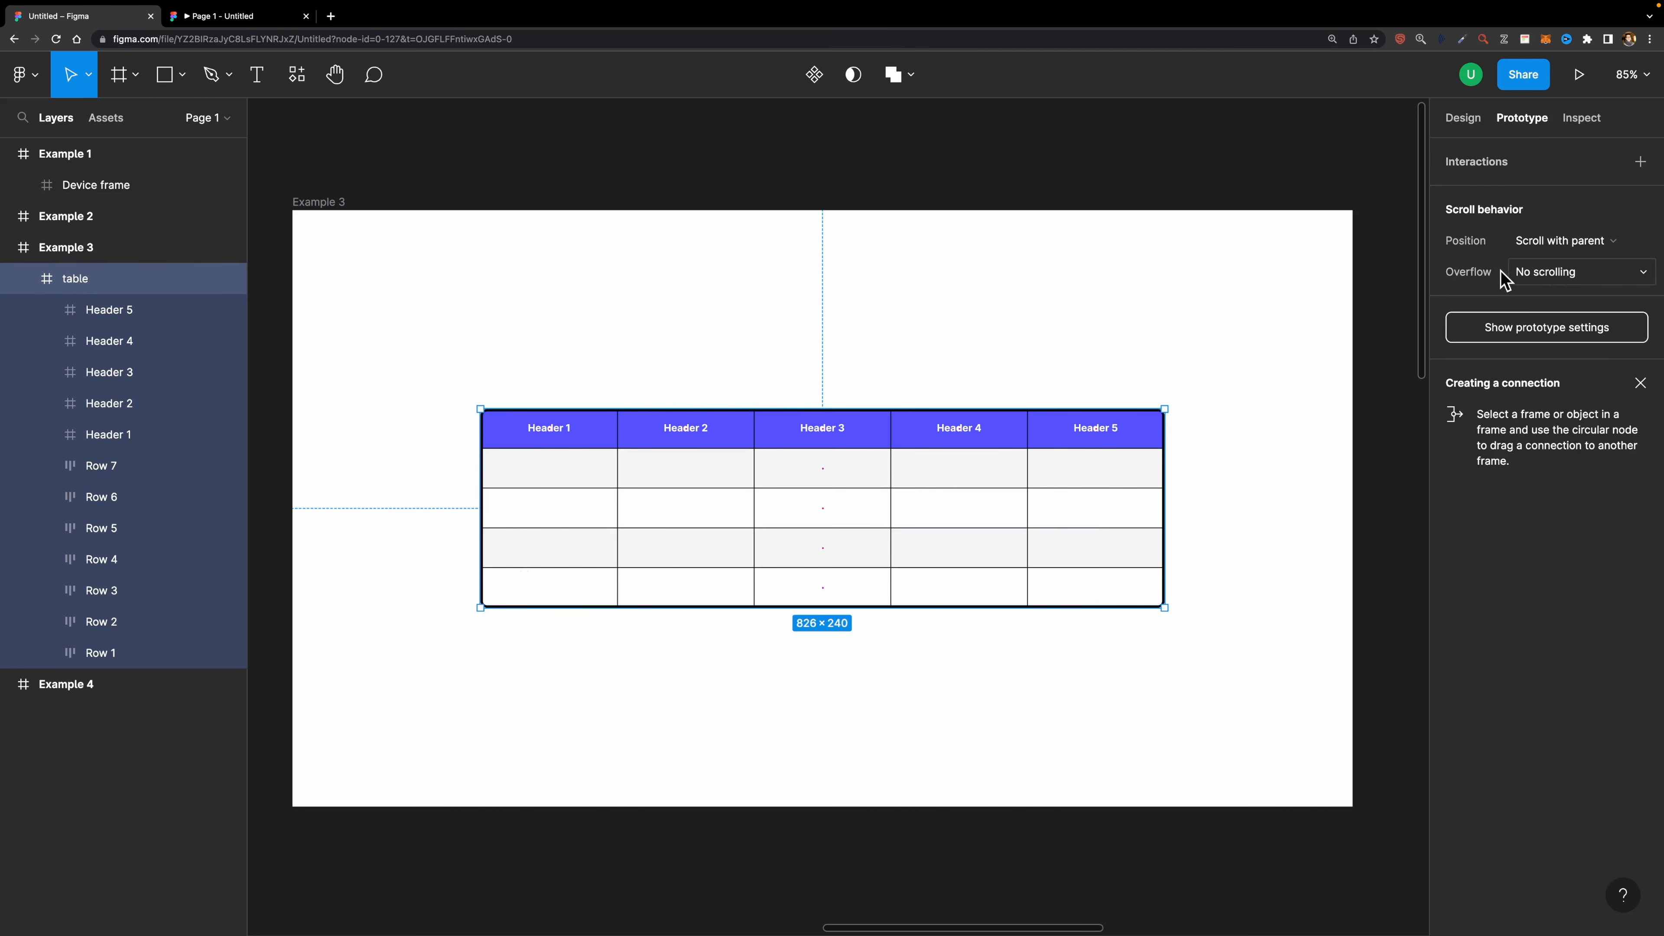
click(1554, 283)
click(1562, 319)
- Select the Header 1 through Header 5 frames inside the table and set their position to Sticky
click(156, 434)
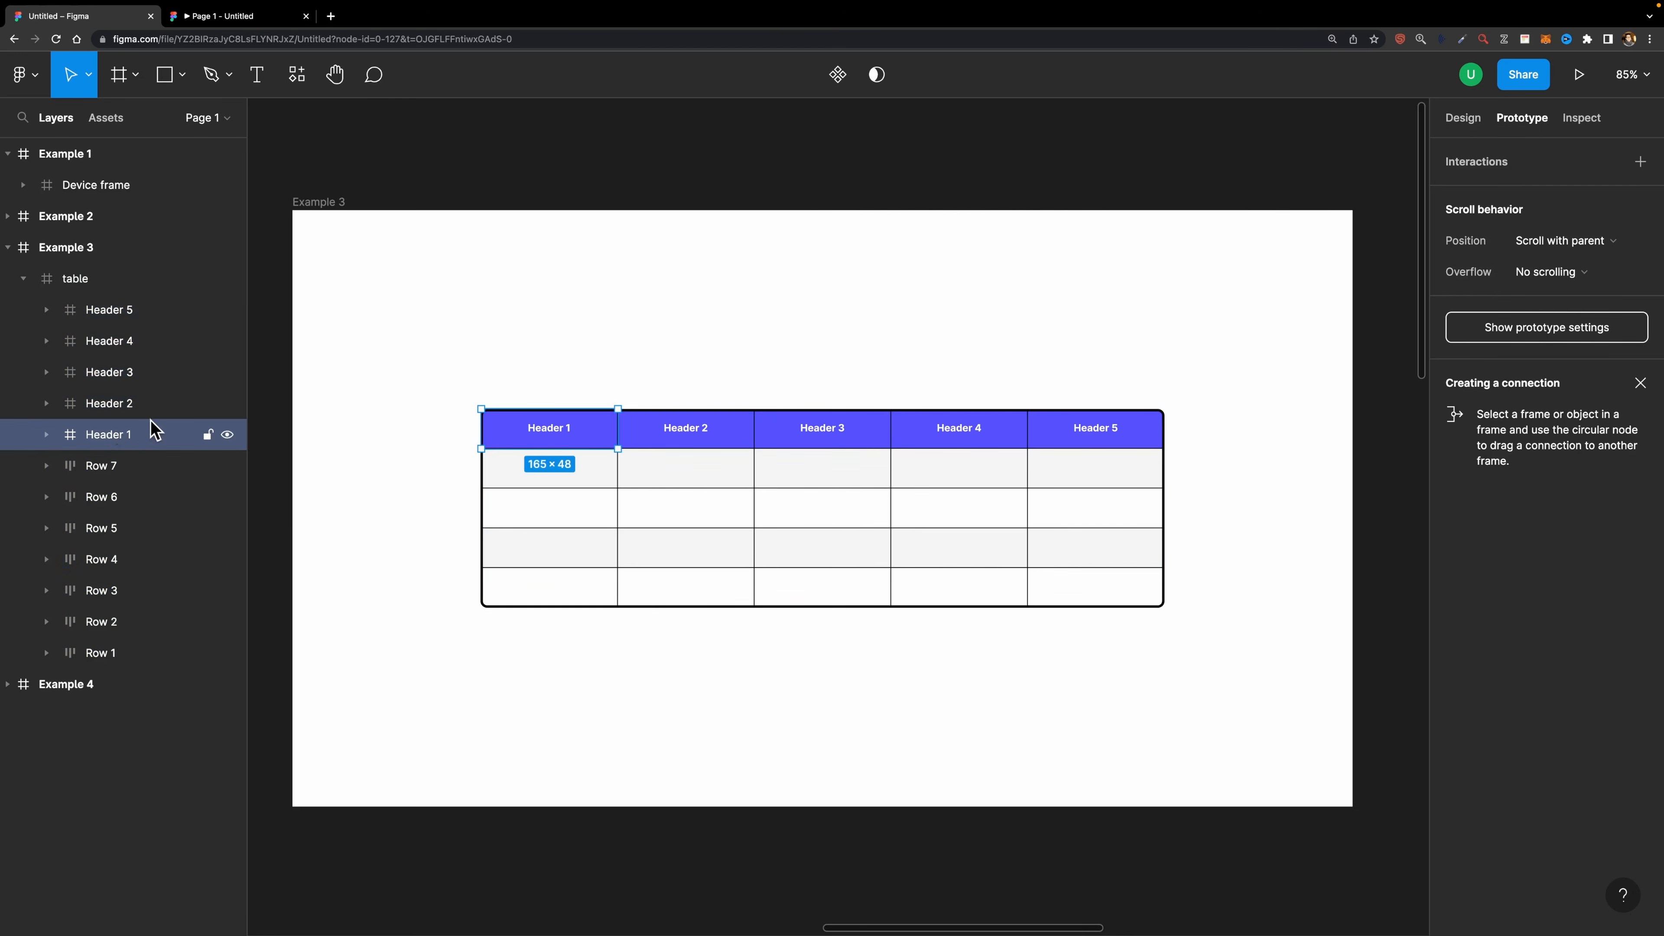
shift+click(121, 313)
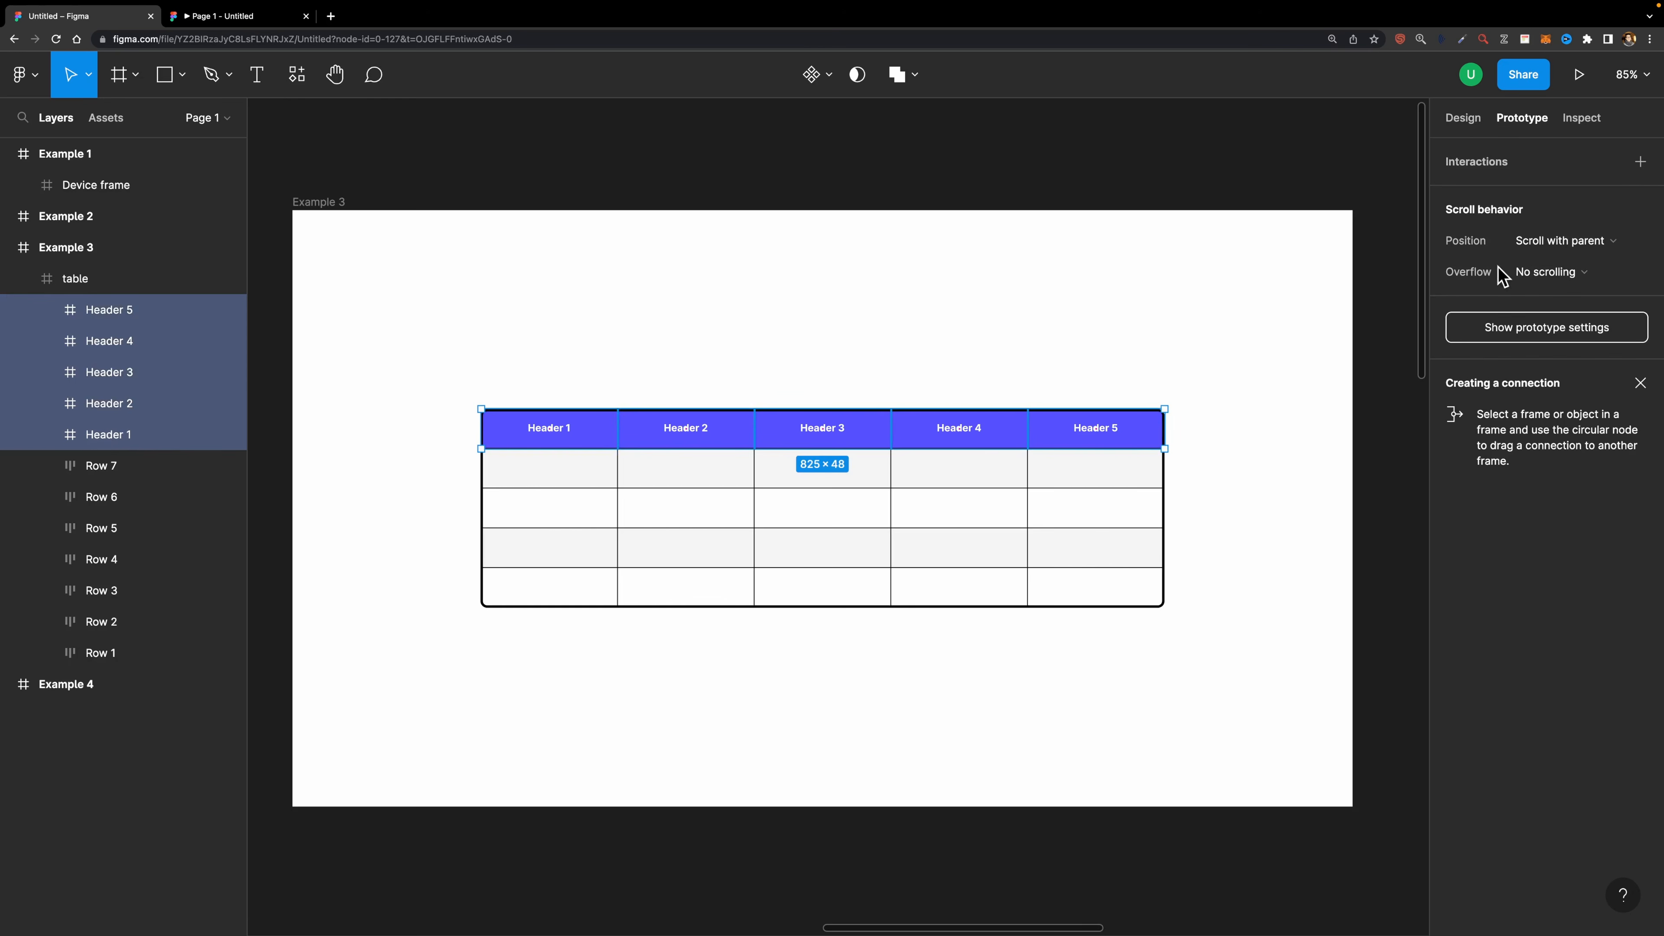
click(1541, 249)
click(1549, 286)
- Open the Example 3 prototype preview and scroll the table to test the sticky headers
click(321, 203)
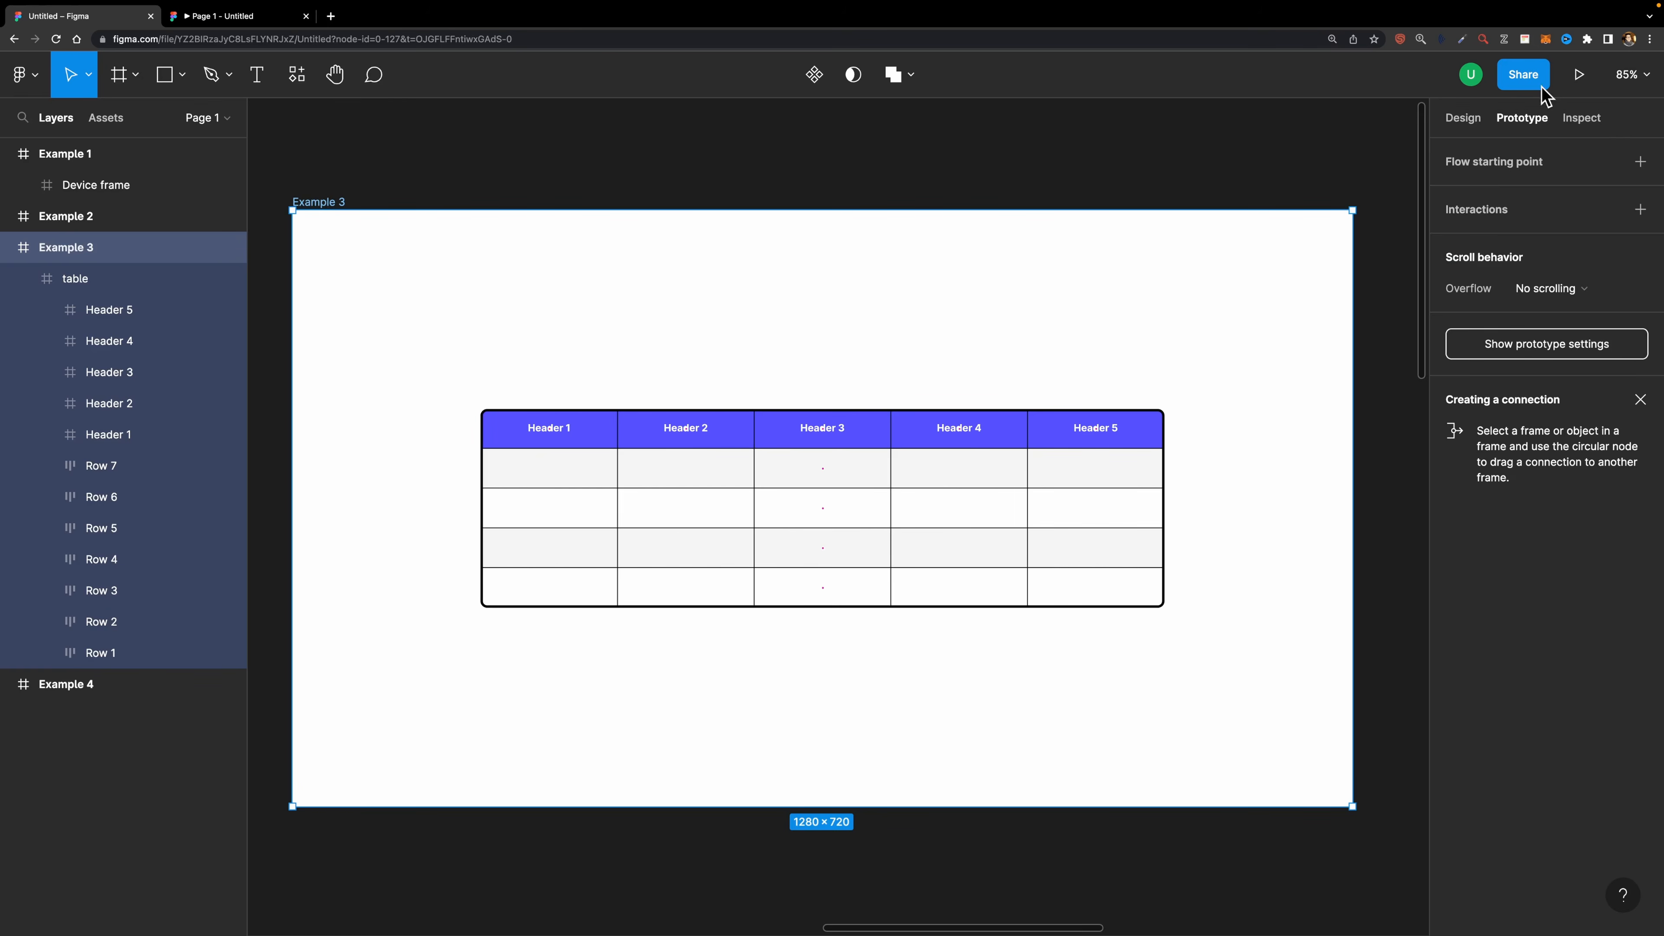
click(1579, 74)
scroll(915, 524, down, 3)
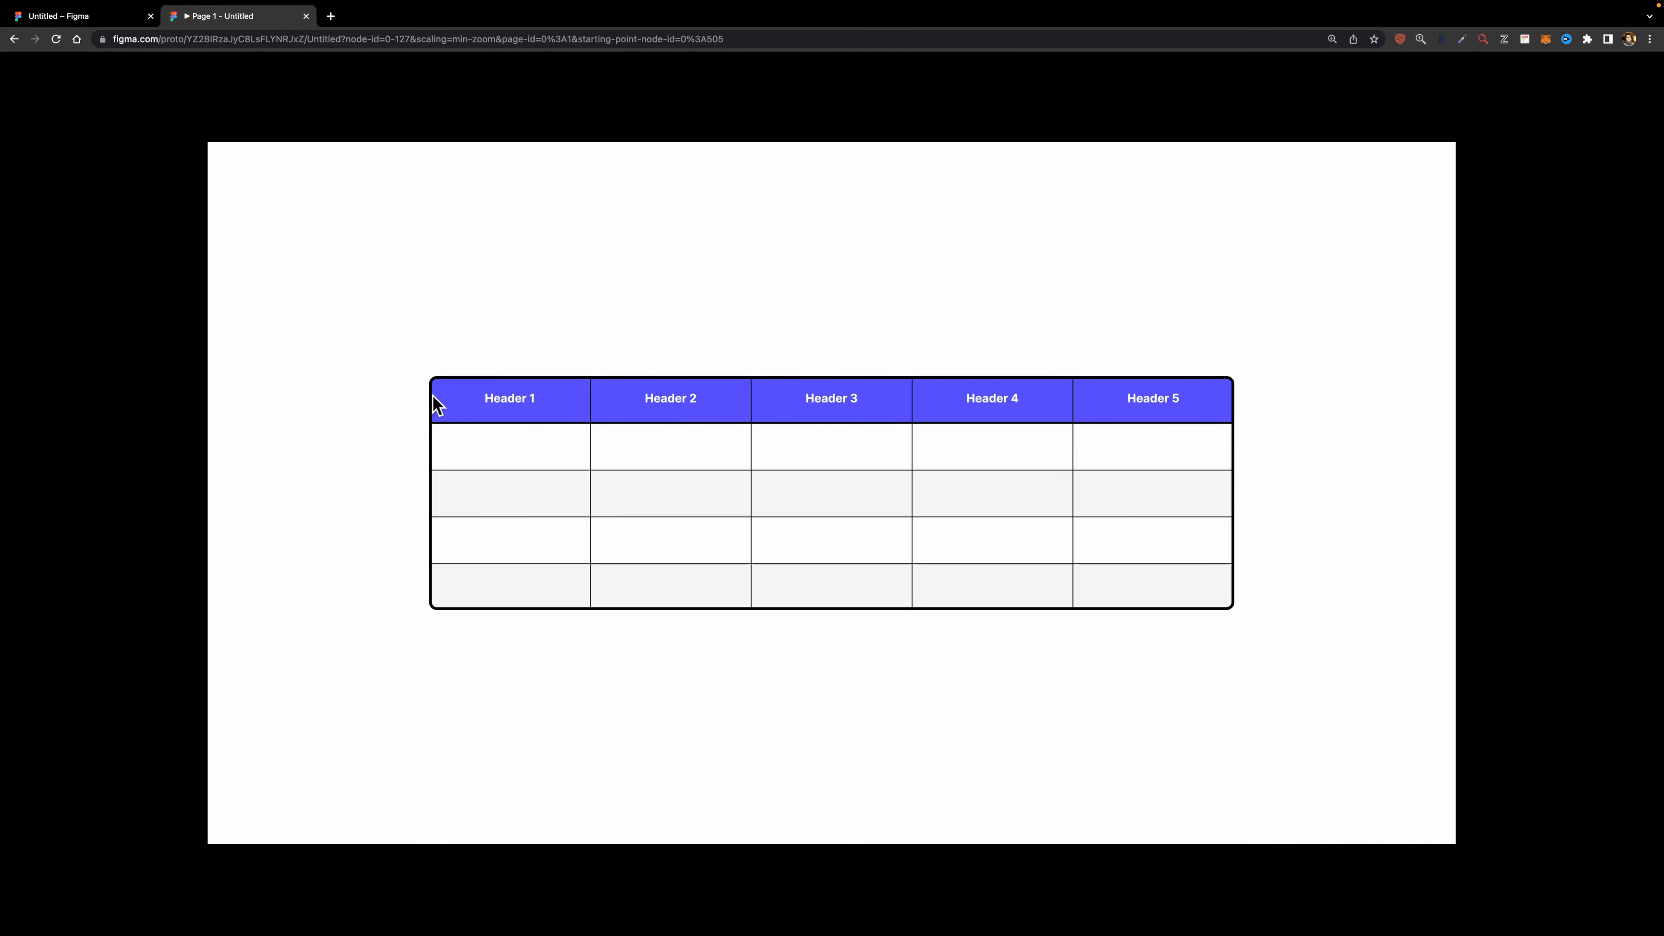
scroll(1066, 514, down, 3)
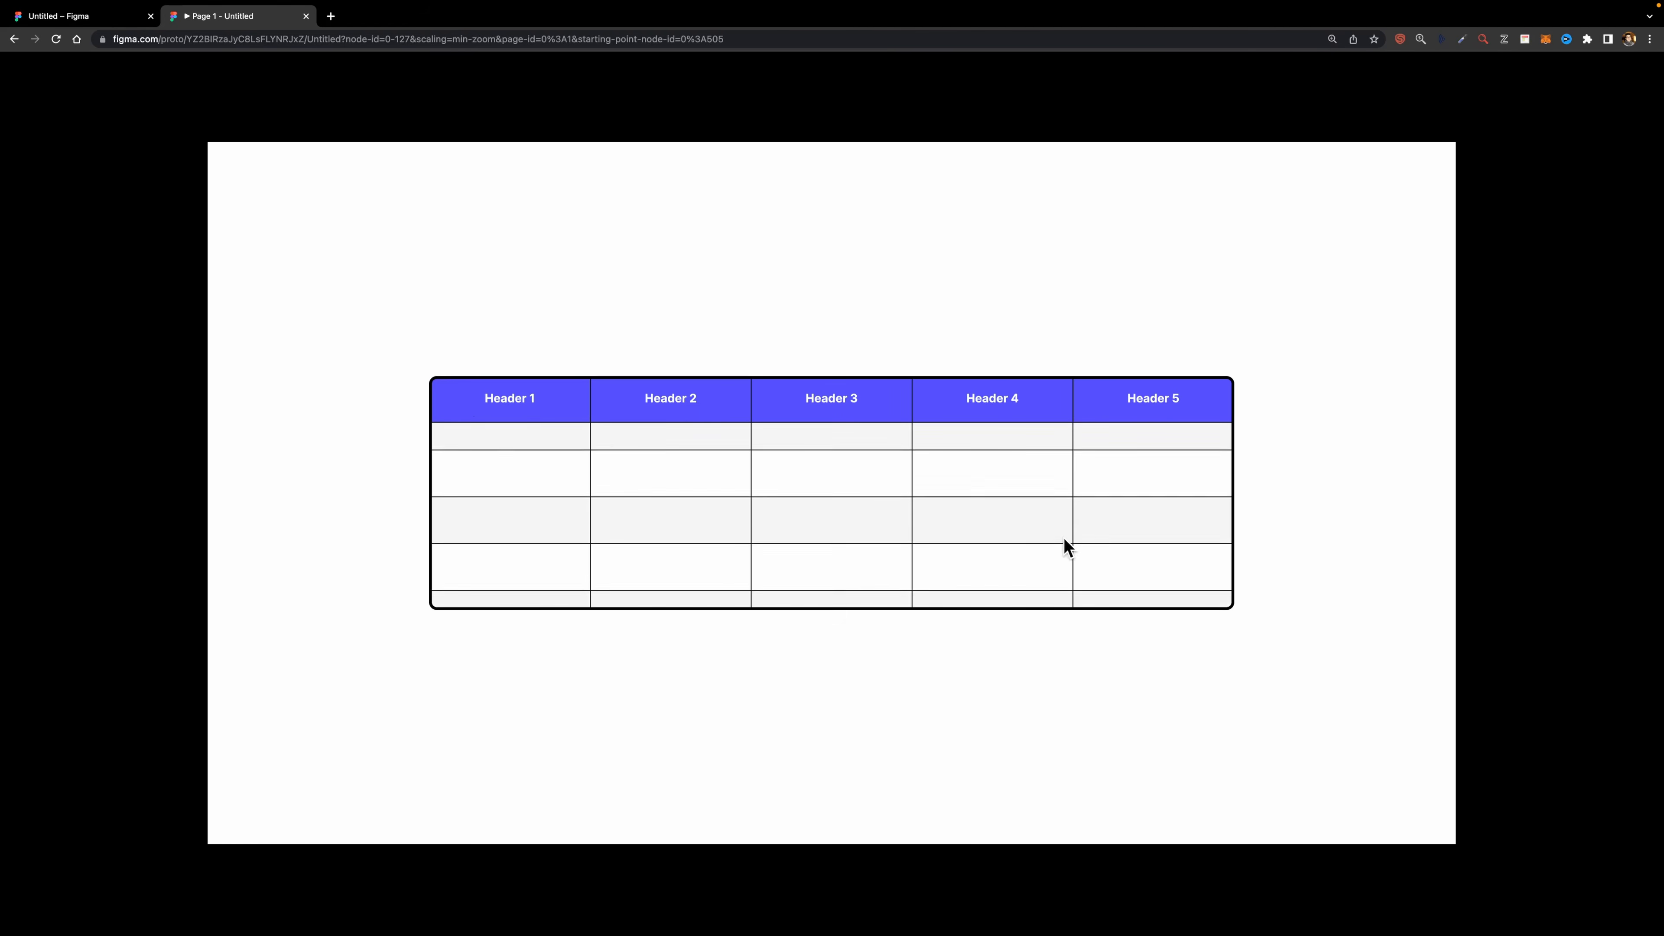
scroll(1078, 524, down, 2)
scroll(1106, 355, down, 3)
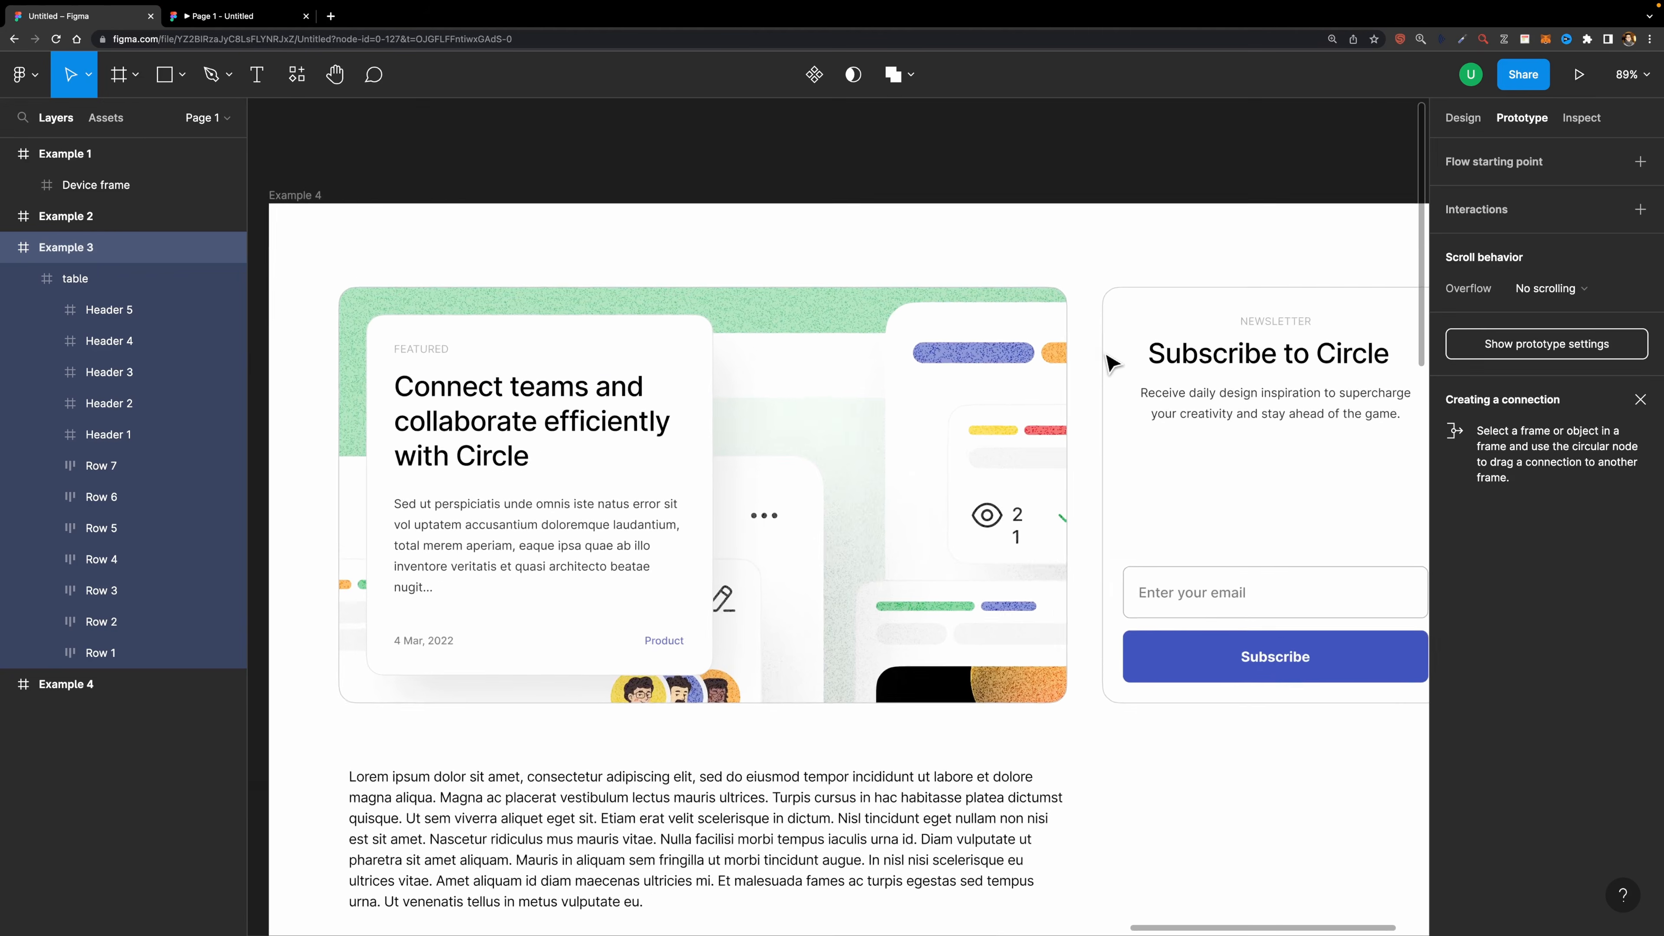
- Move to the Example 4 blog page frame and open its prototype preview
scroll(1109, 363, right, 3)
scroll(1109, 362, down, 1)
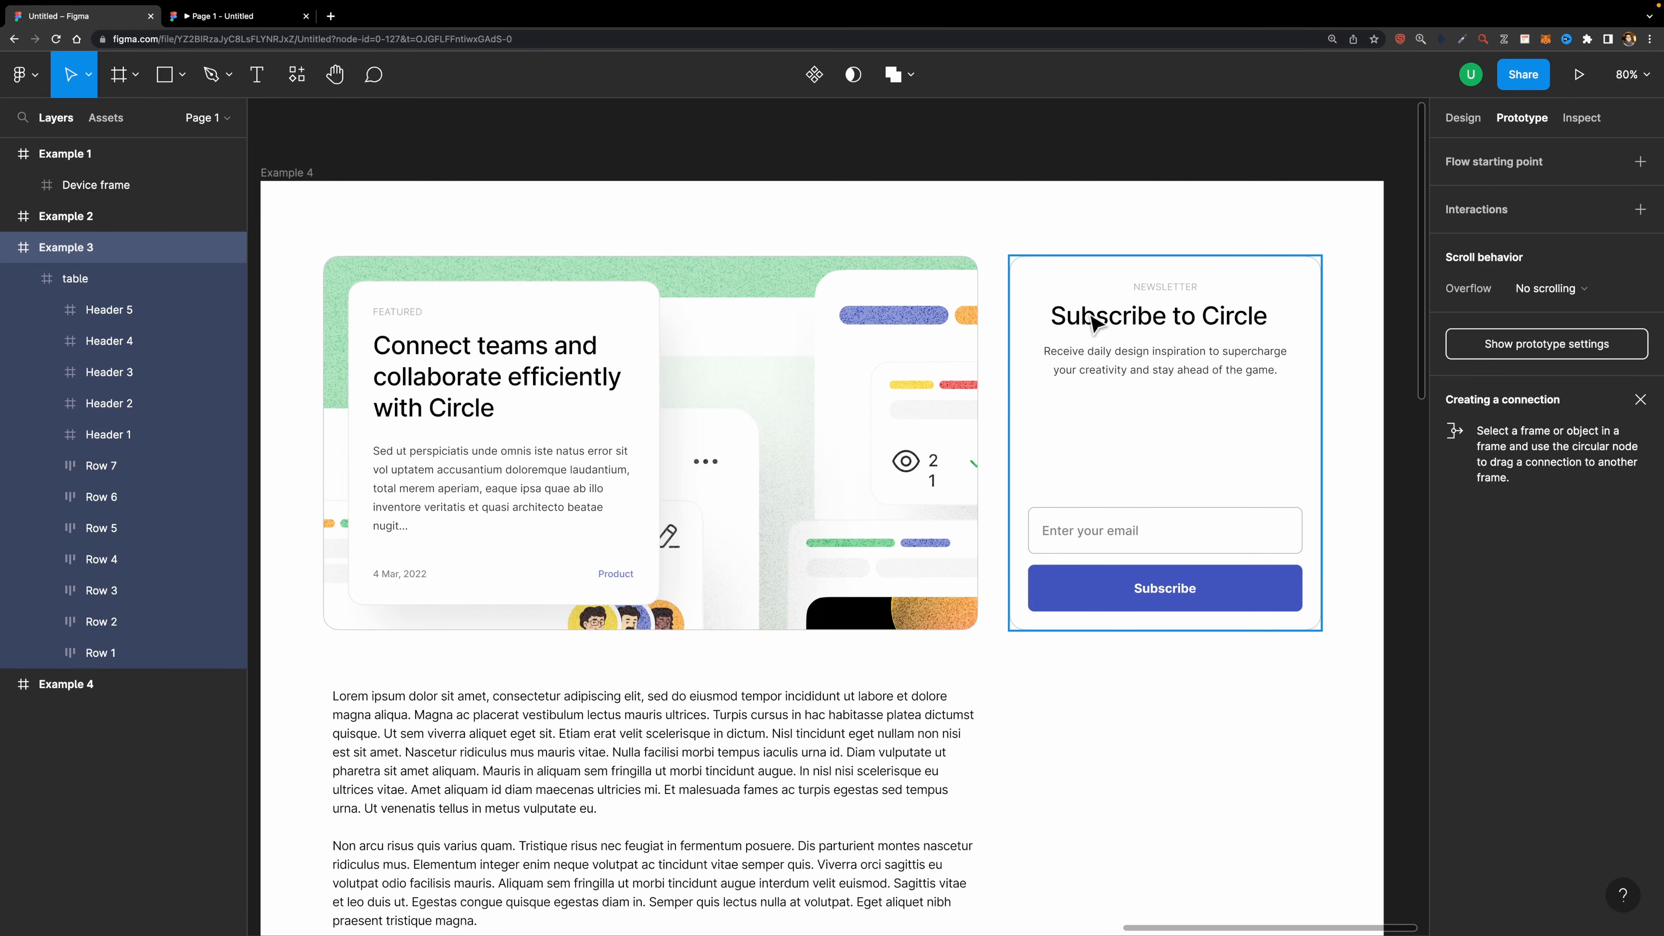
scroll(1068, 311, up, 1)
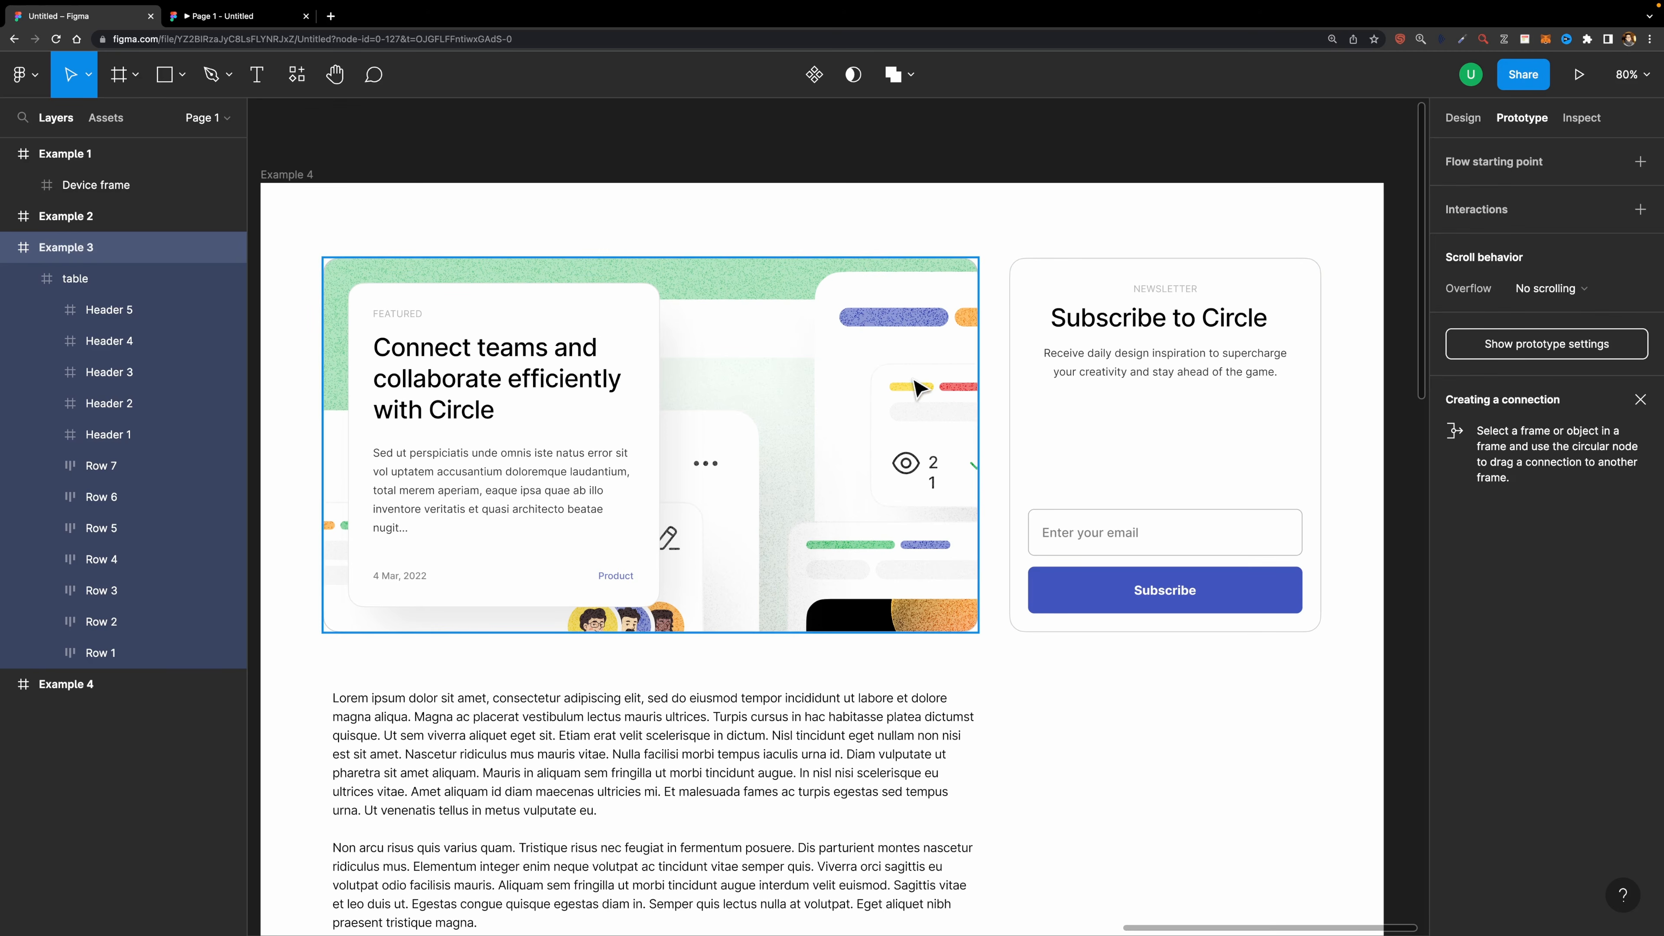
scroll(353, 331, down, 5)
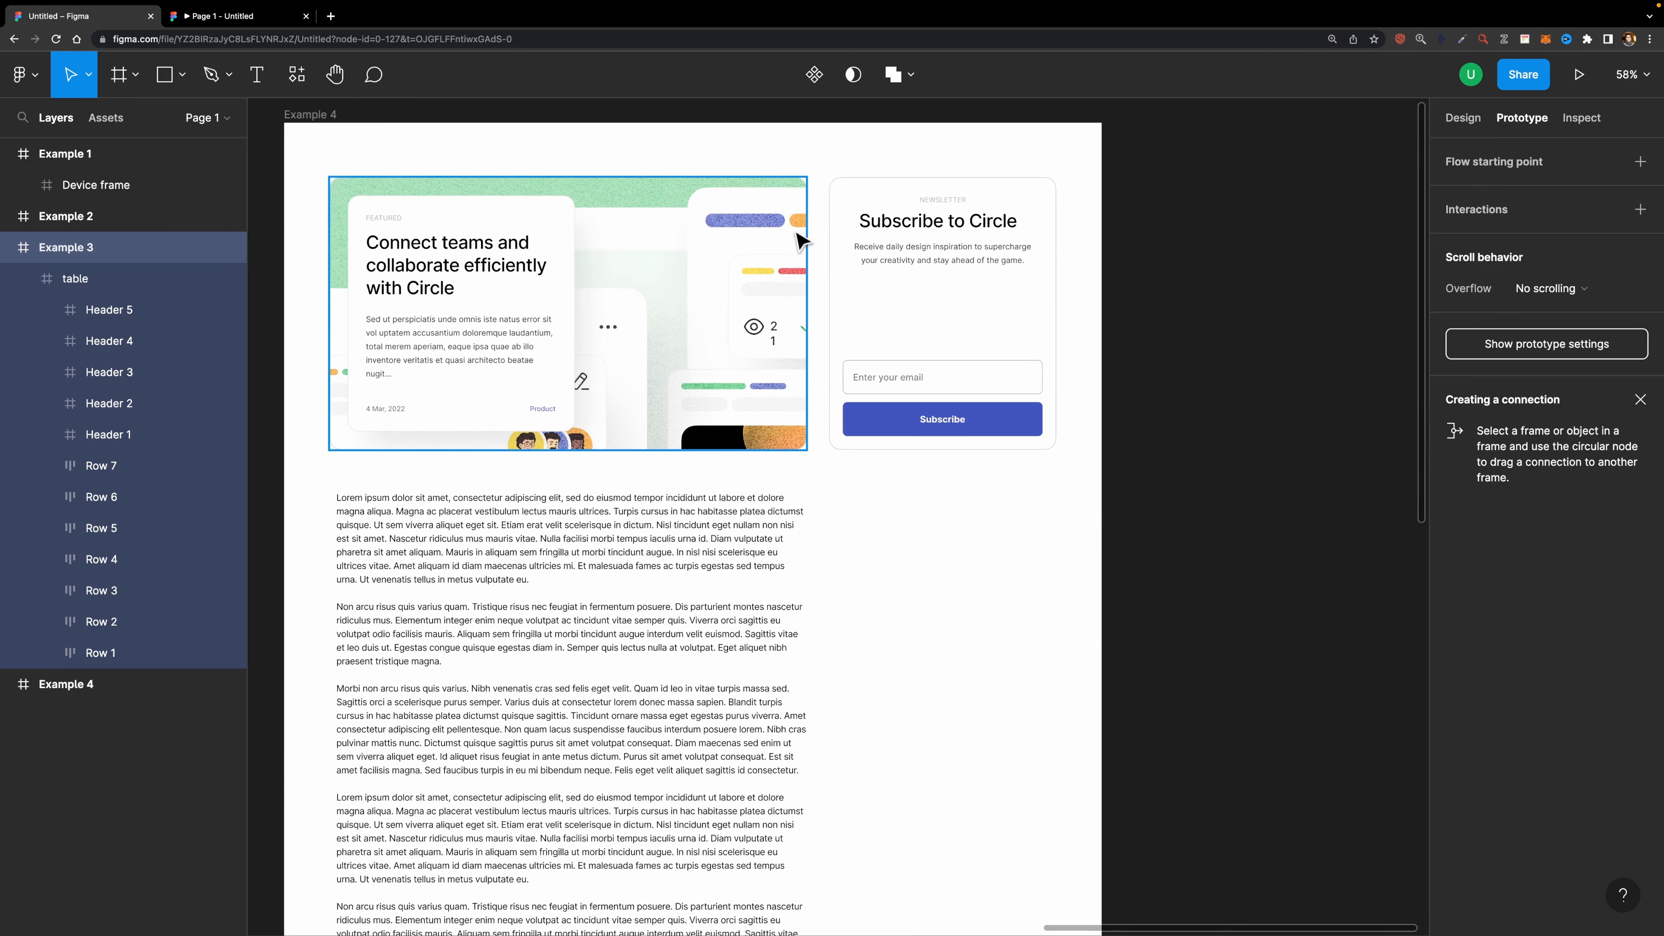
scroll(773, 472, up, 6)
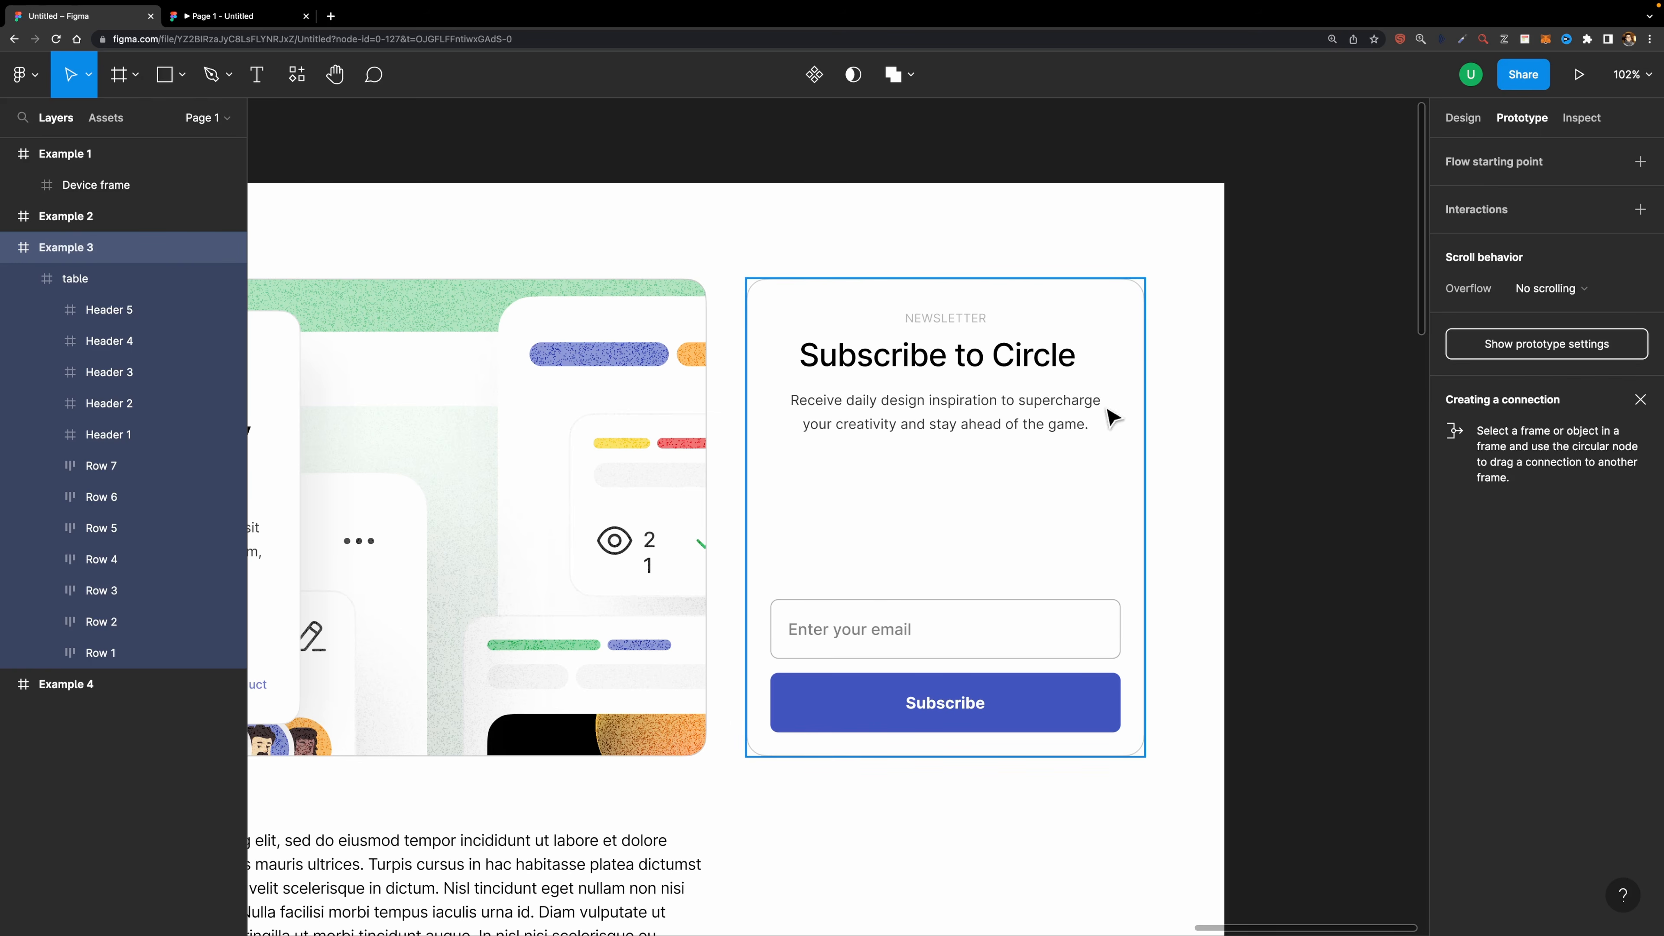
scroll(705, 416, down, 4)
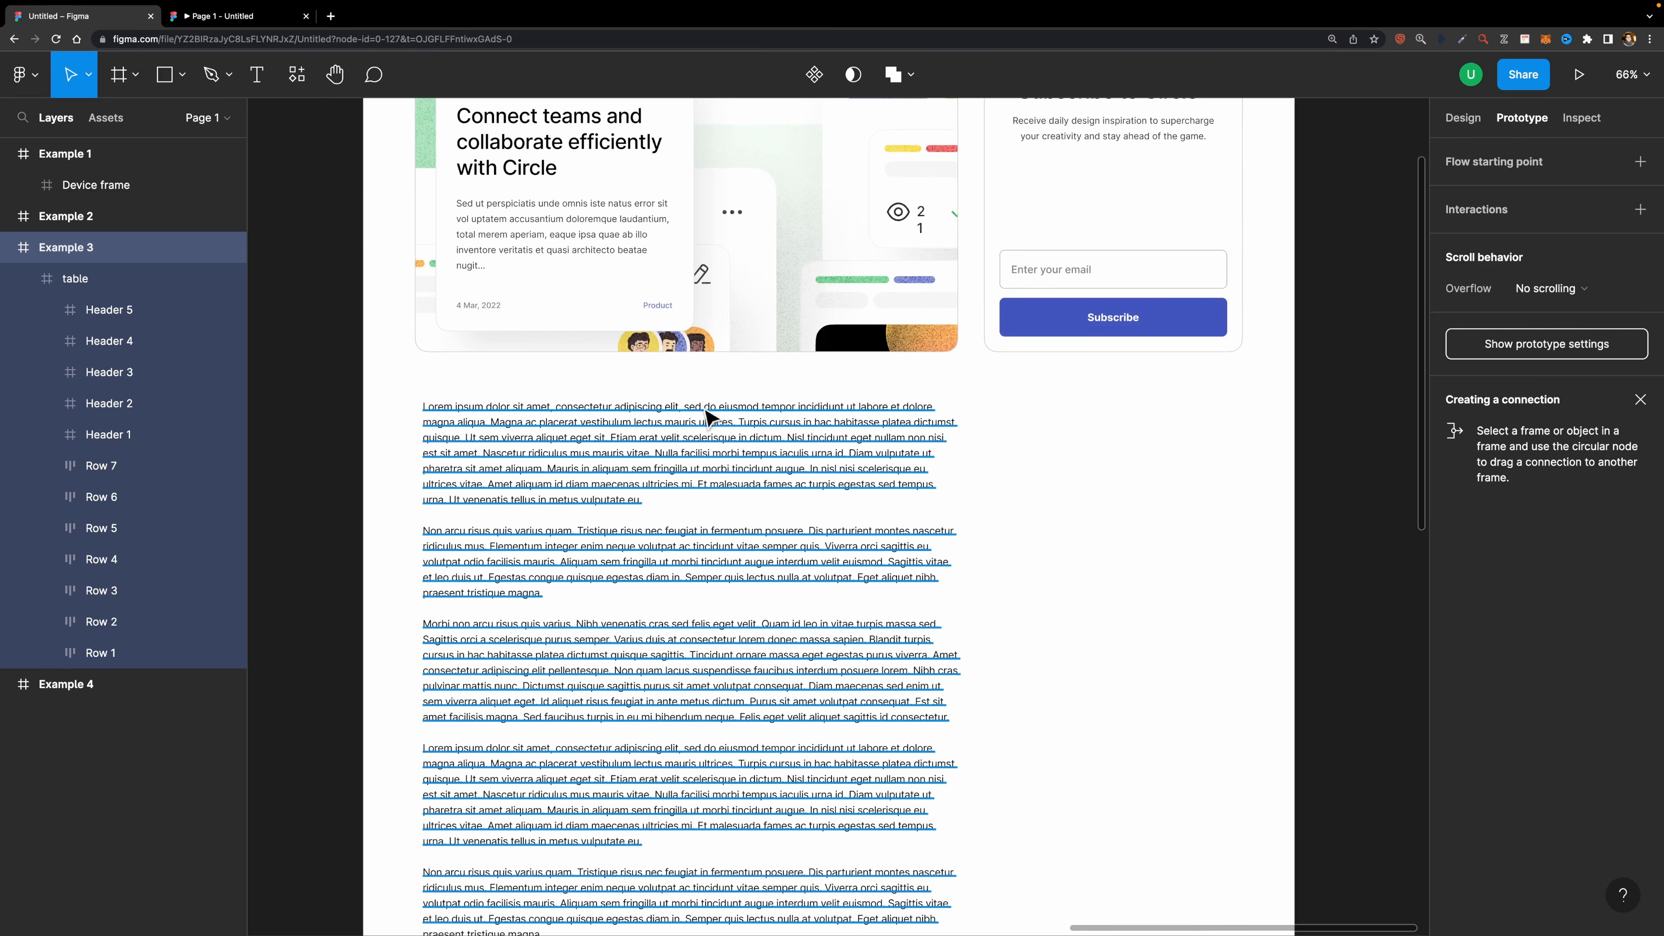
scroll(576, 393, down, 2)
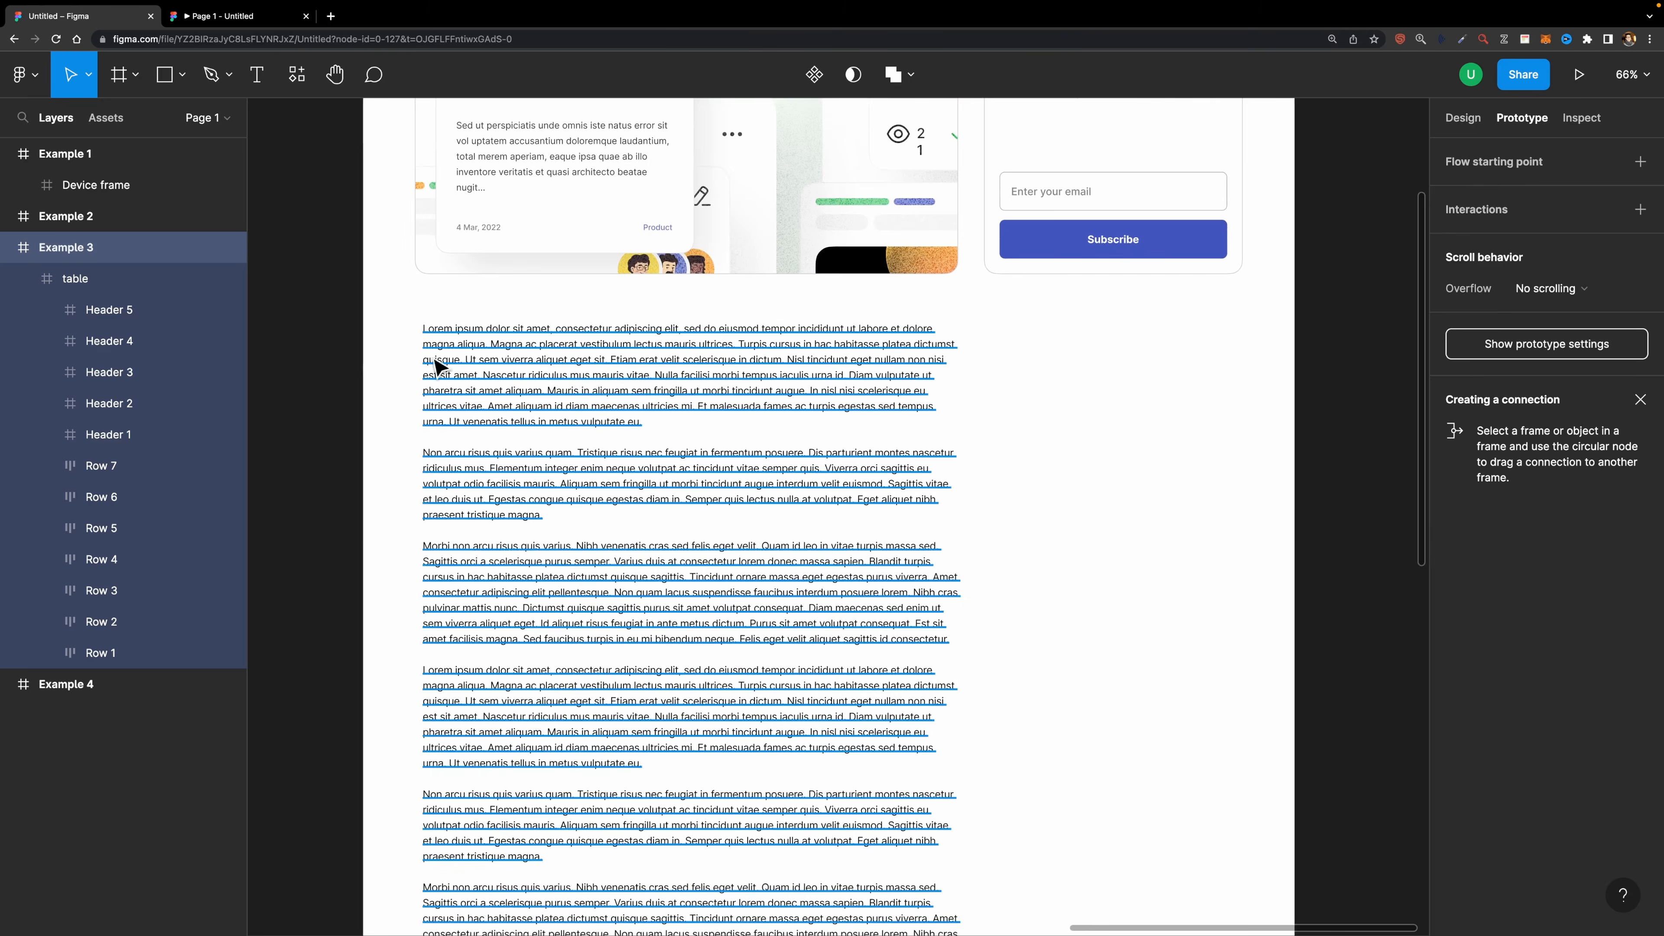
scroll(660, 365, up, 6)
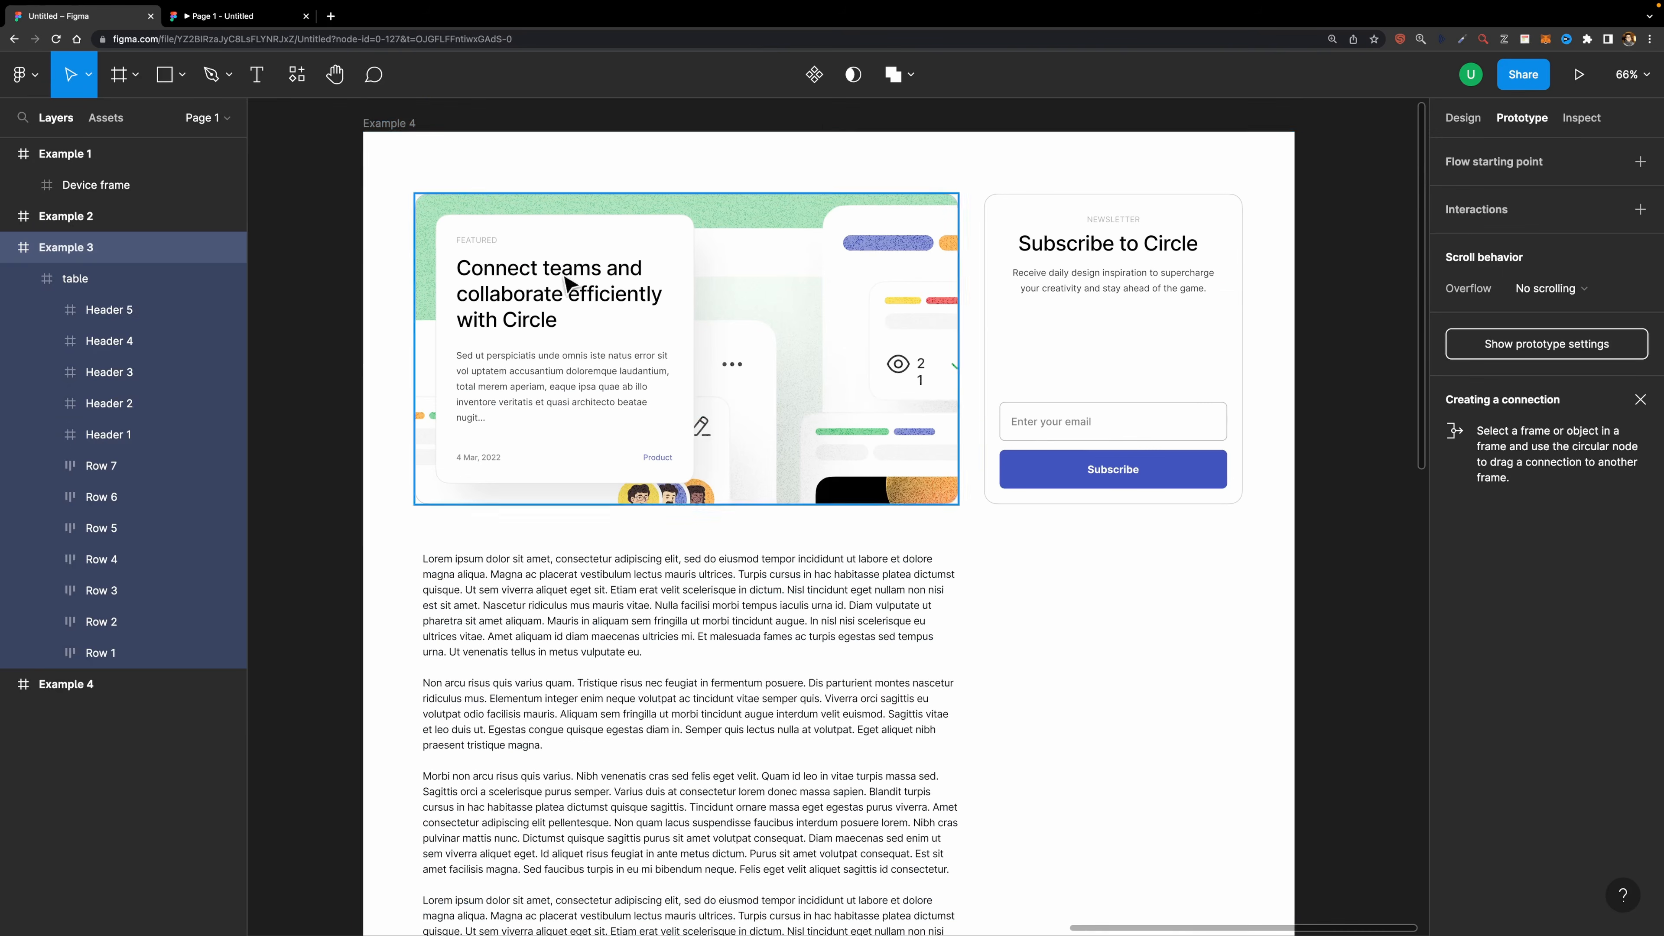
click(393, 124)
click(1578, 74)
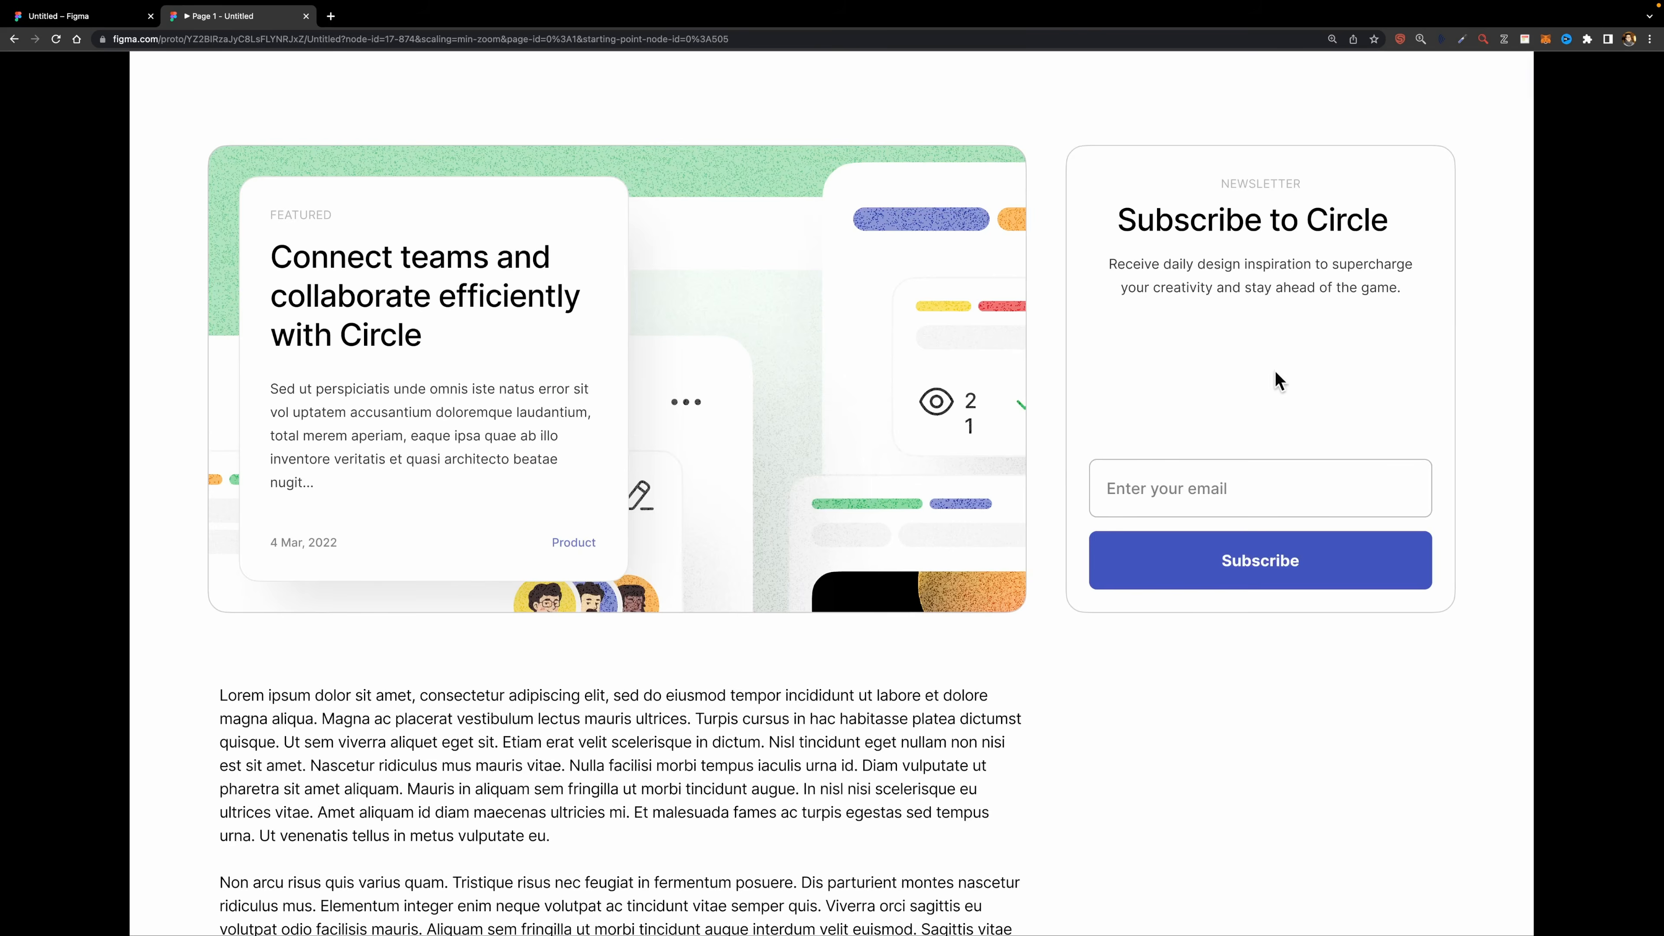
- Scroll the Example 4 prototype preview up and down to test its scrolling
scroll(1374, 386, down, 6)
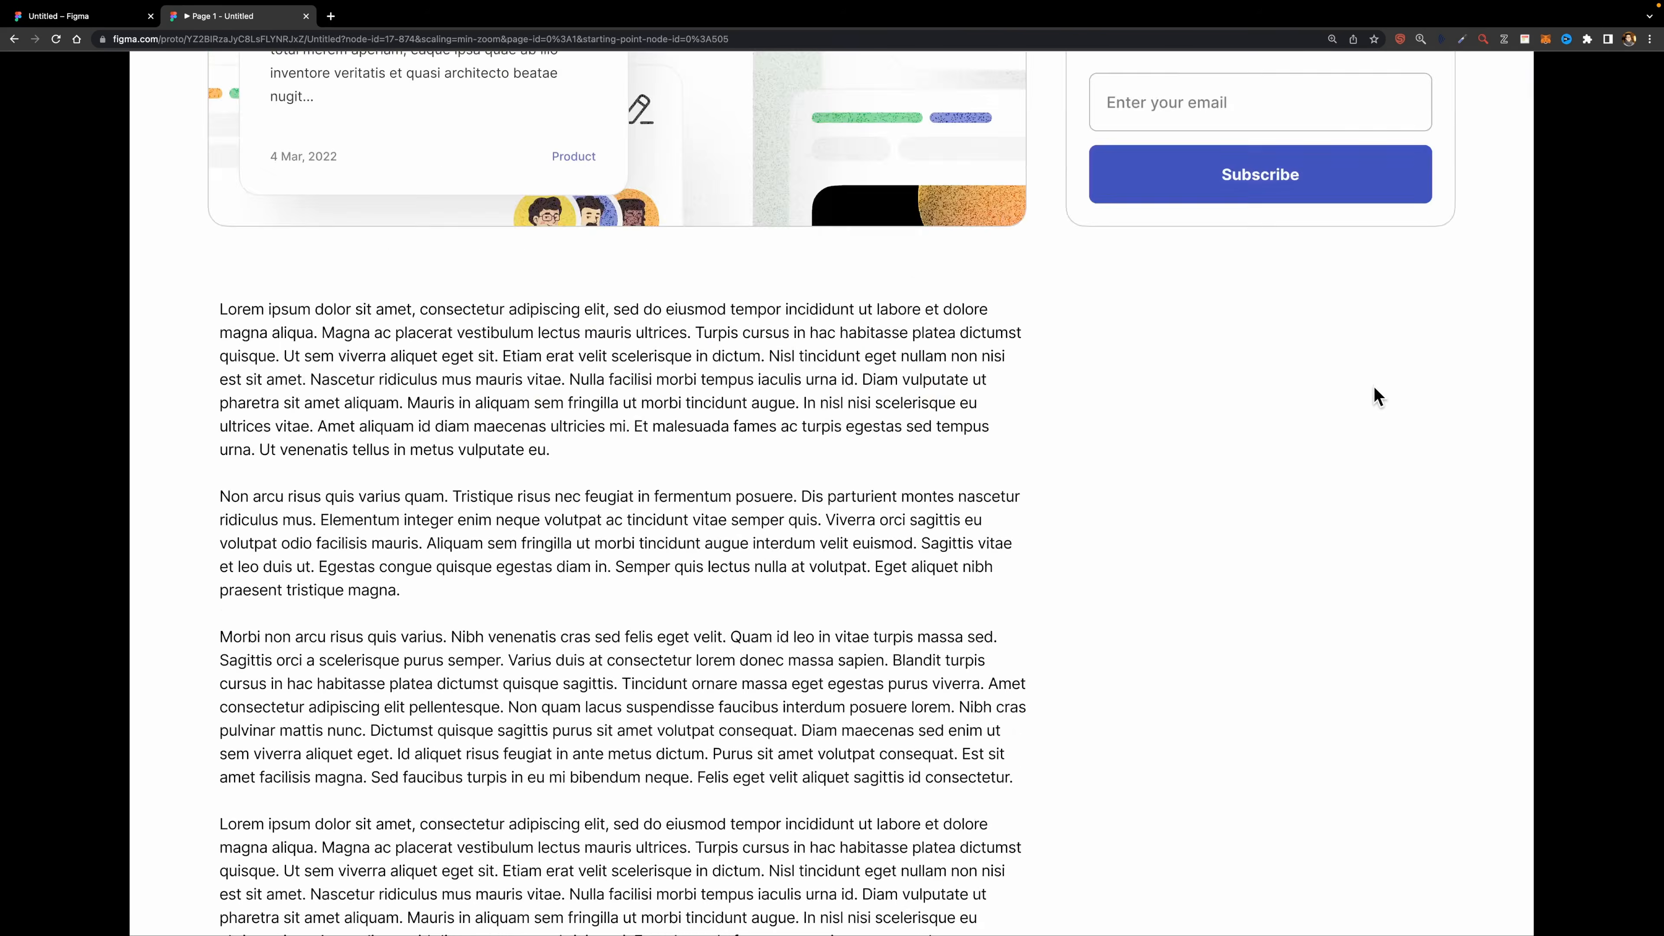
scroll(1368, 393, up, 10)
scroll(1367, 385, up, 2)
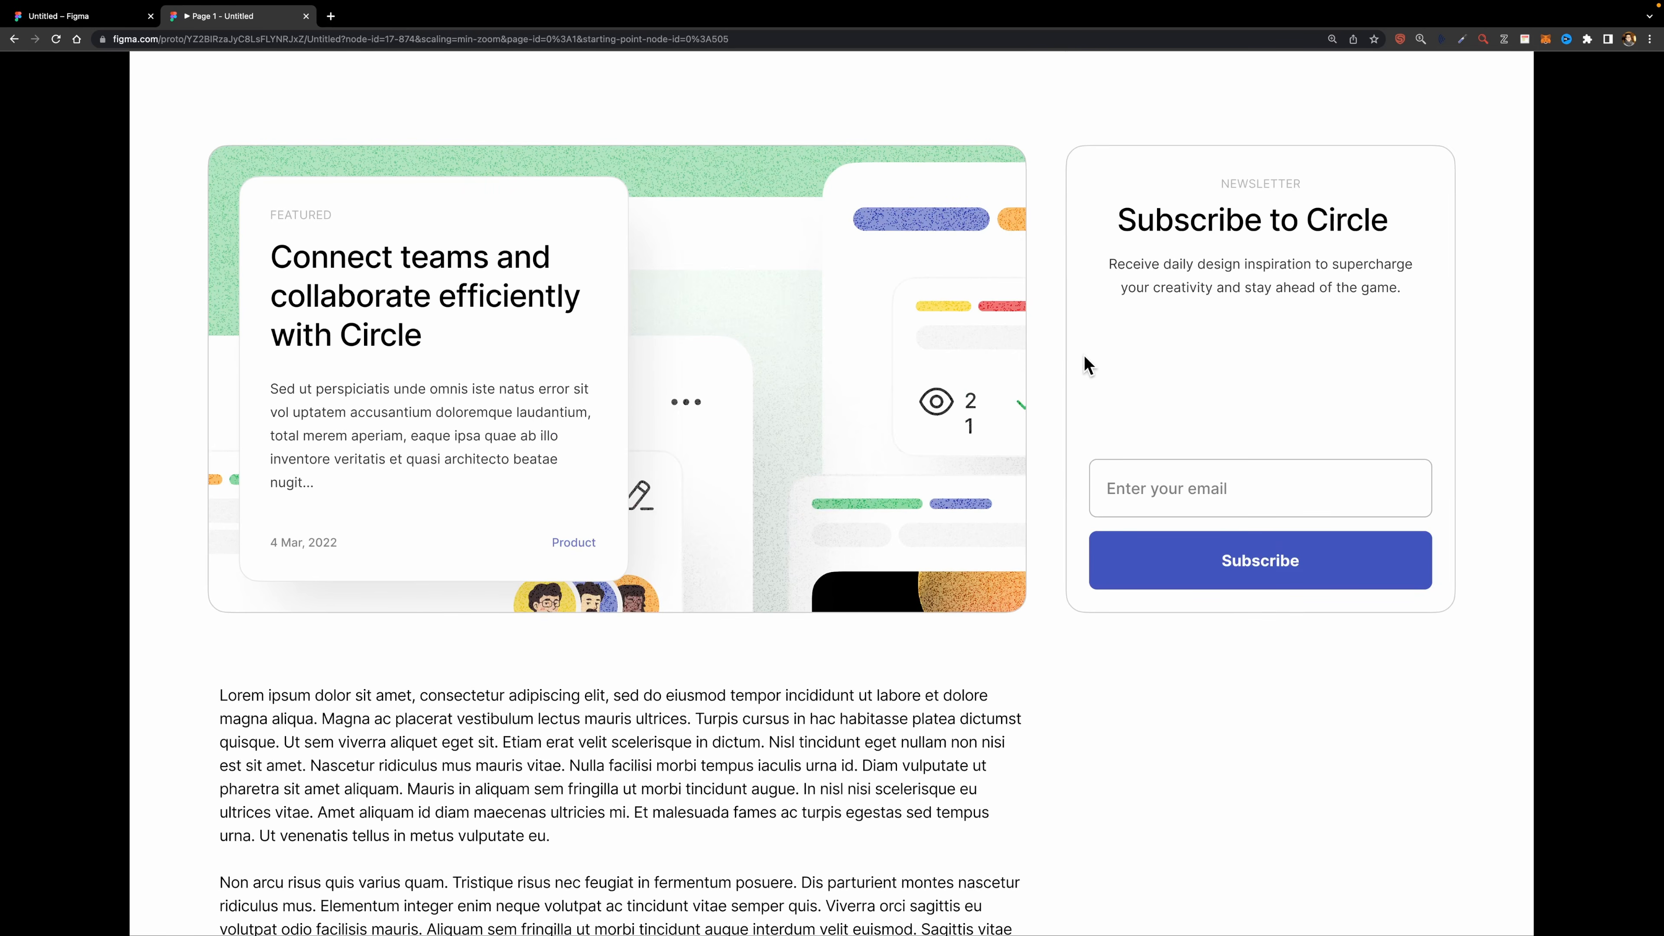
scroll(1084, 356, down, 1)
scroll(1087, 354, up, 1)
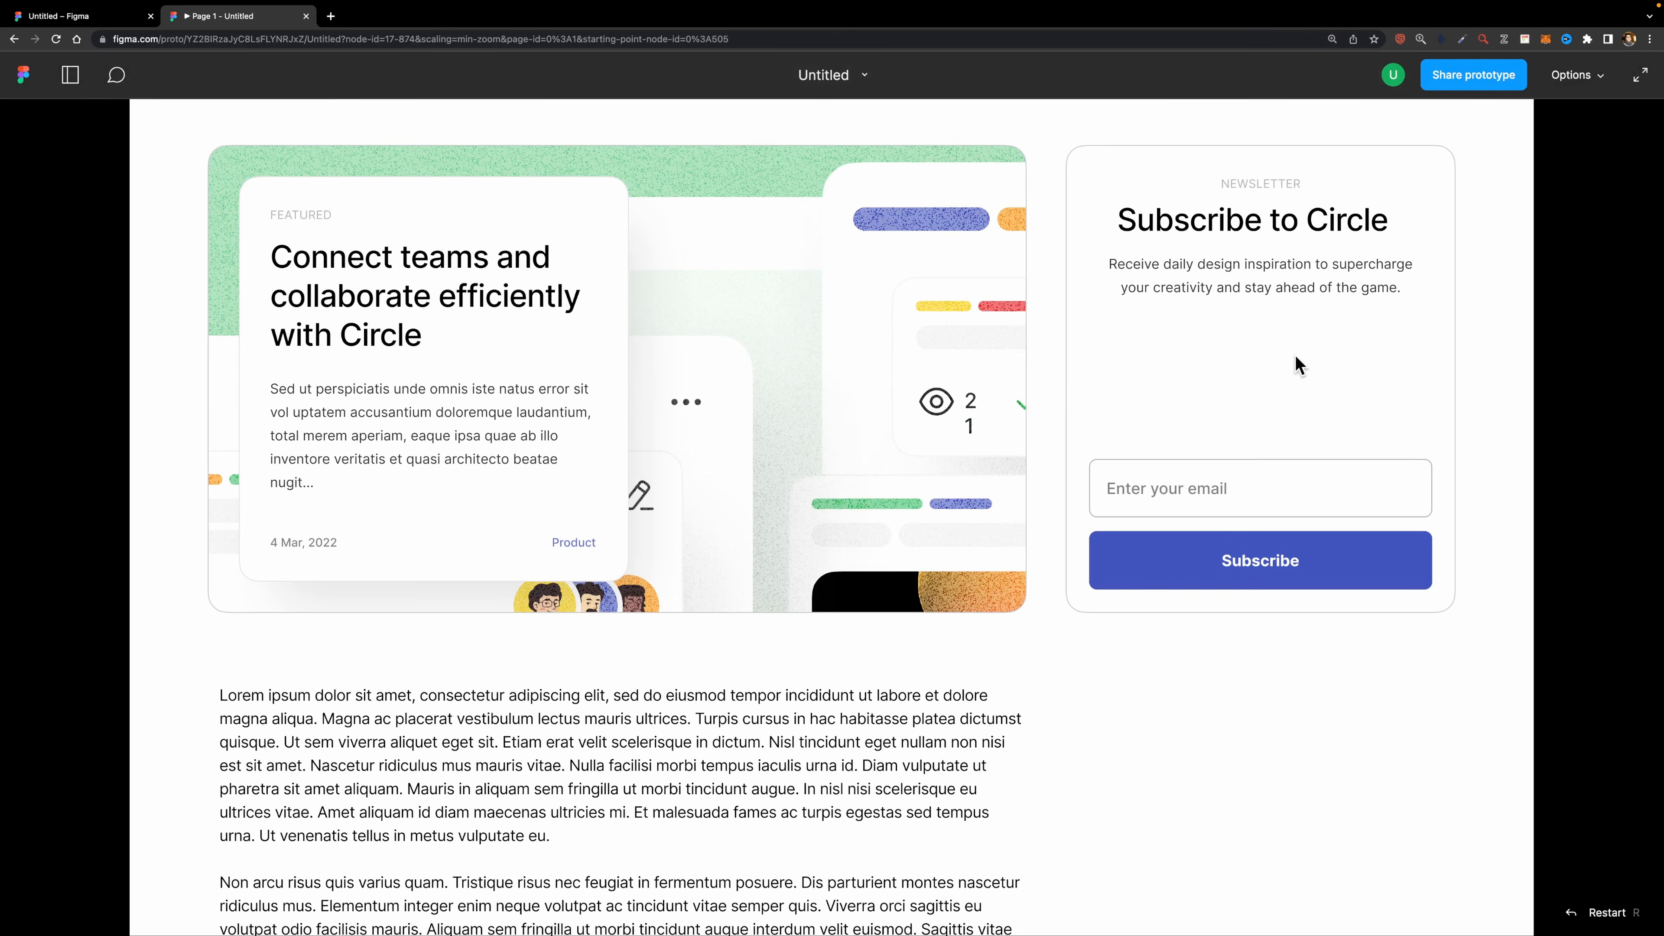
scroll(1294, 355, down, 10)
scroll(1294, 355, up, 8)
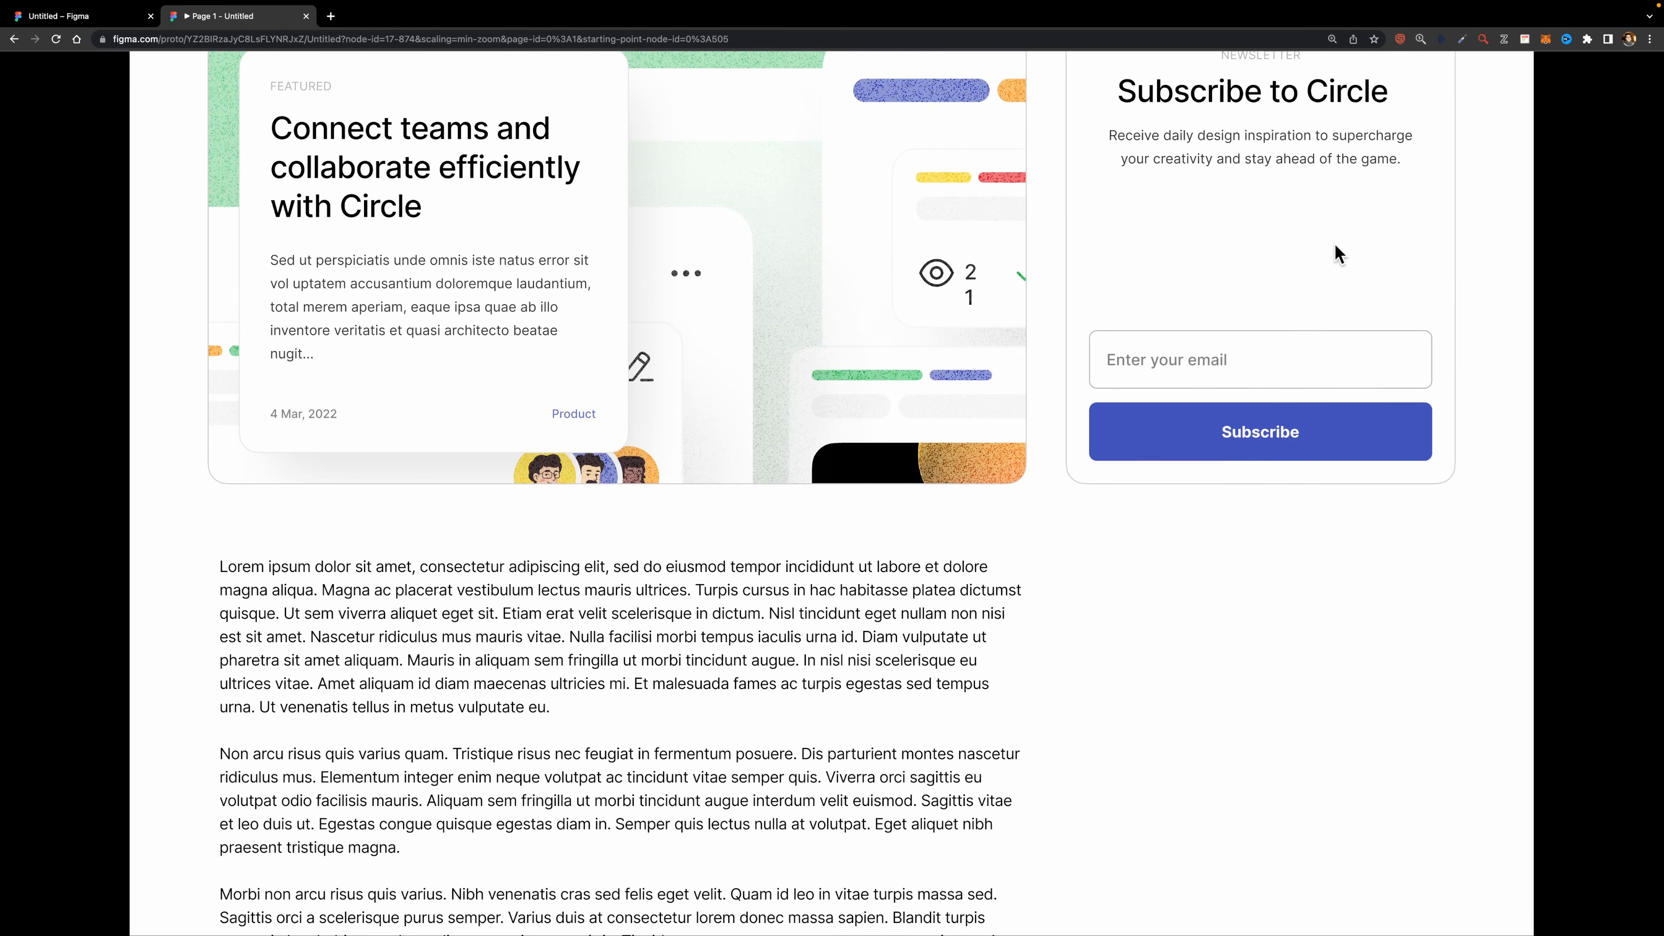
scroll(1271, 328, down, 2)
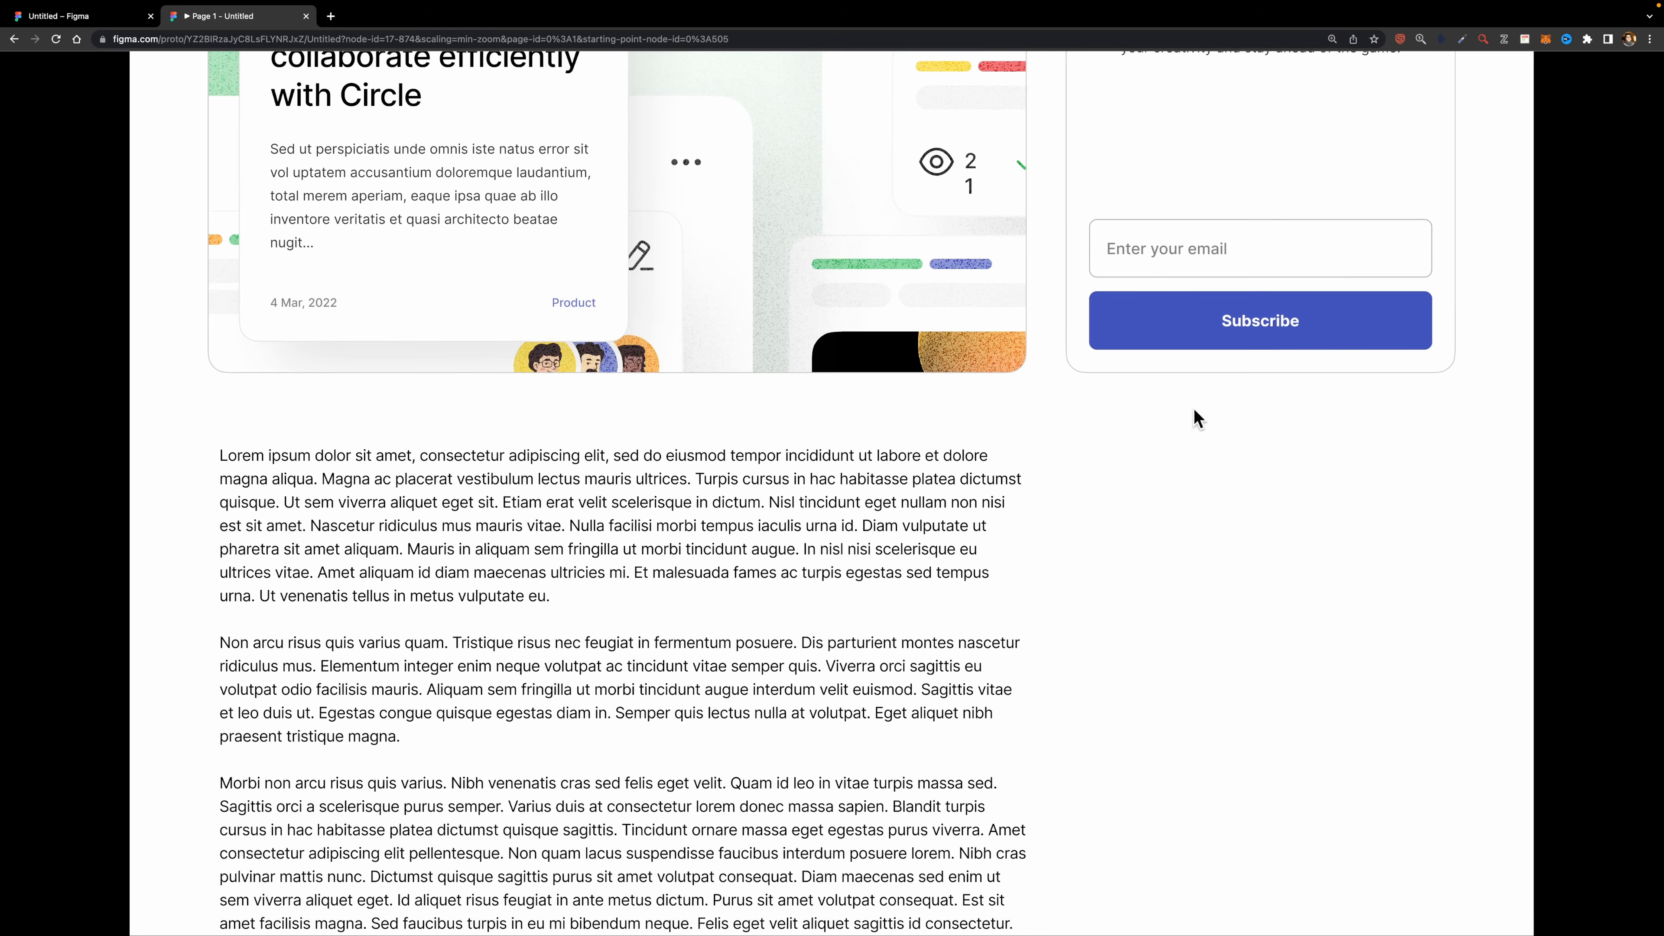
scroll(1196, 426, down, 10)
- Return to the editor and set the Example 4 frame's overflow to Vertical scrolling
key(ctrl+shift+Tab)
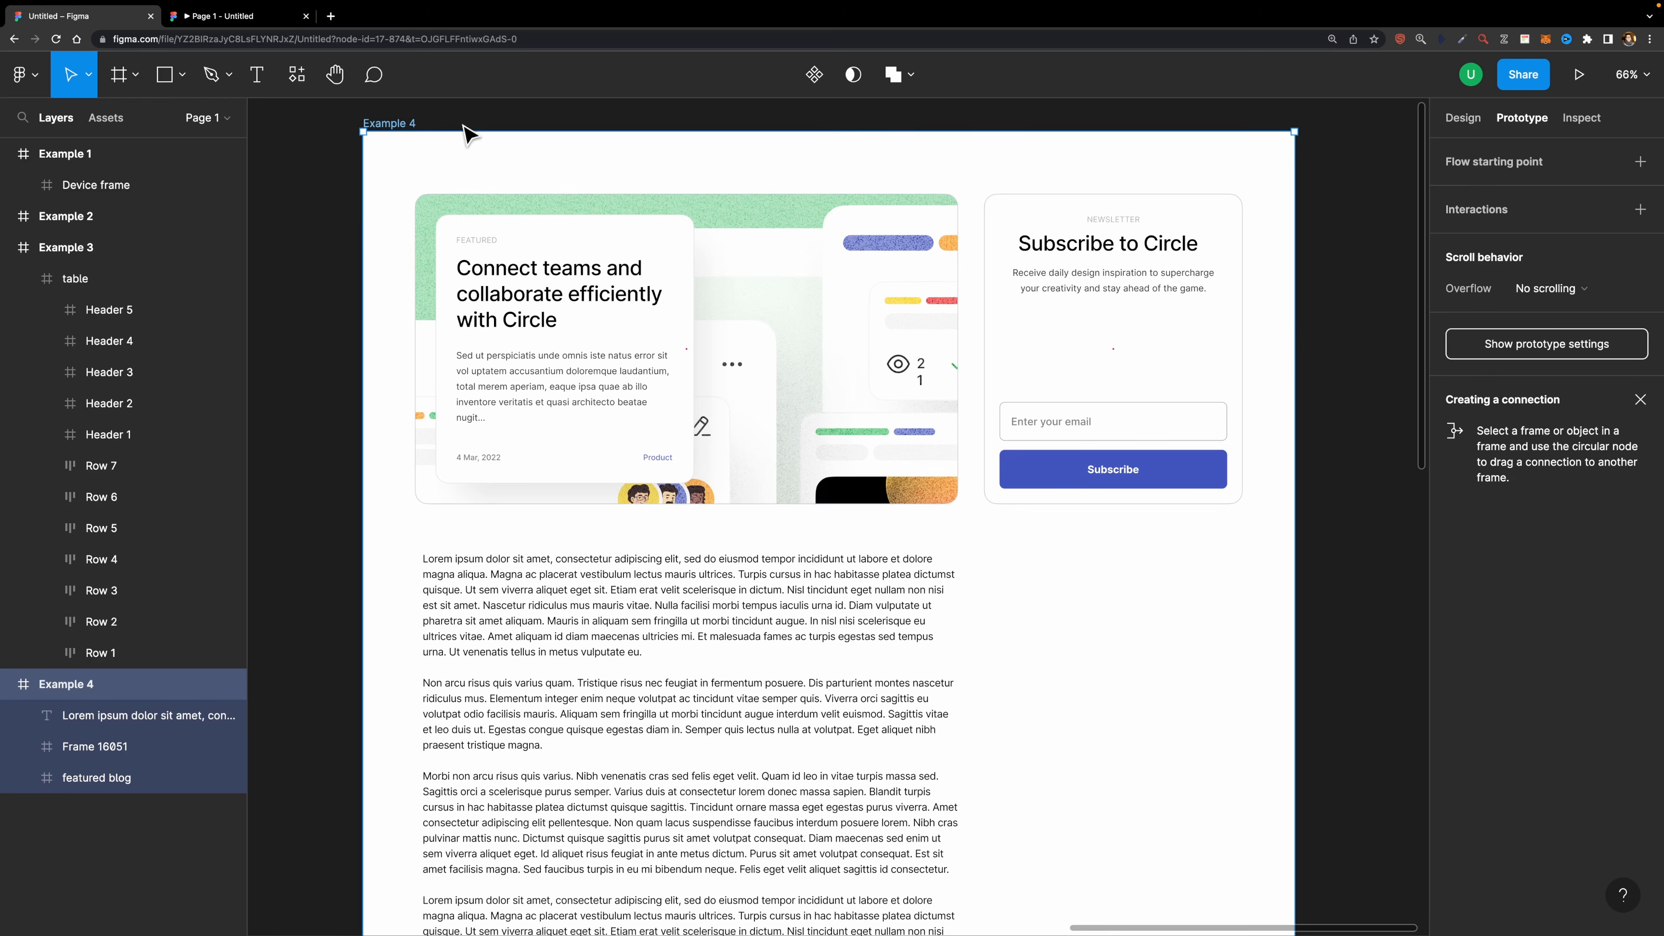
click(1548, 289)
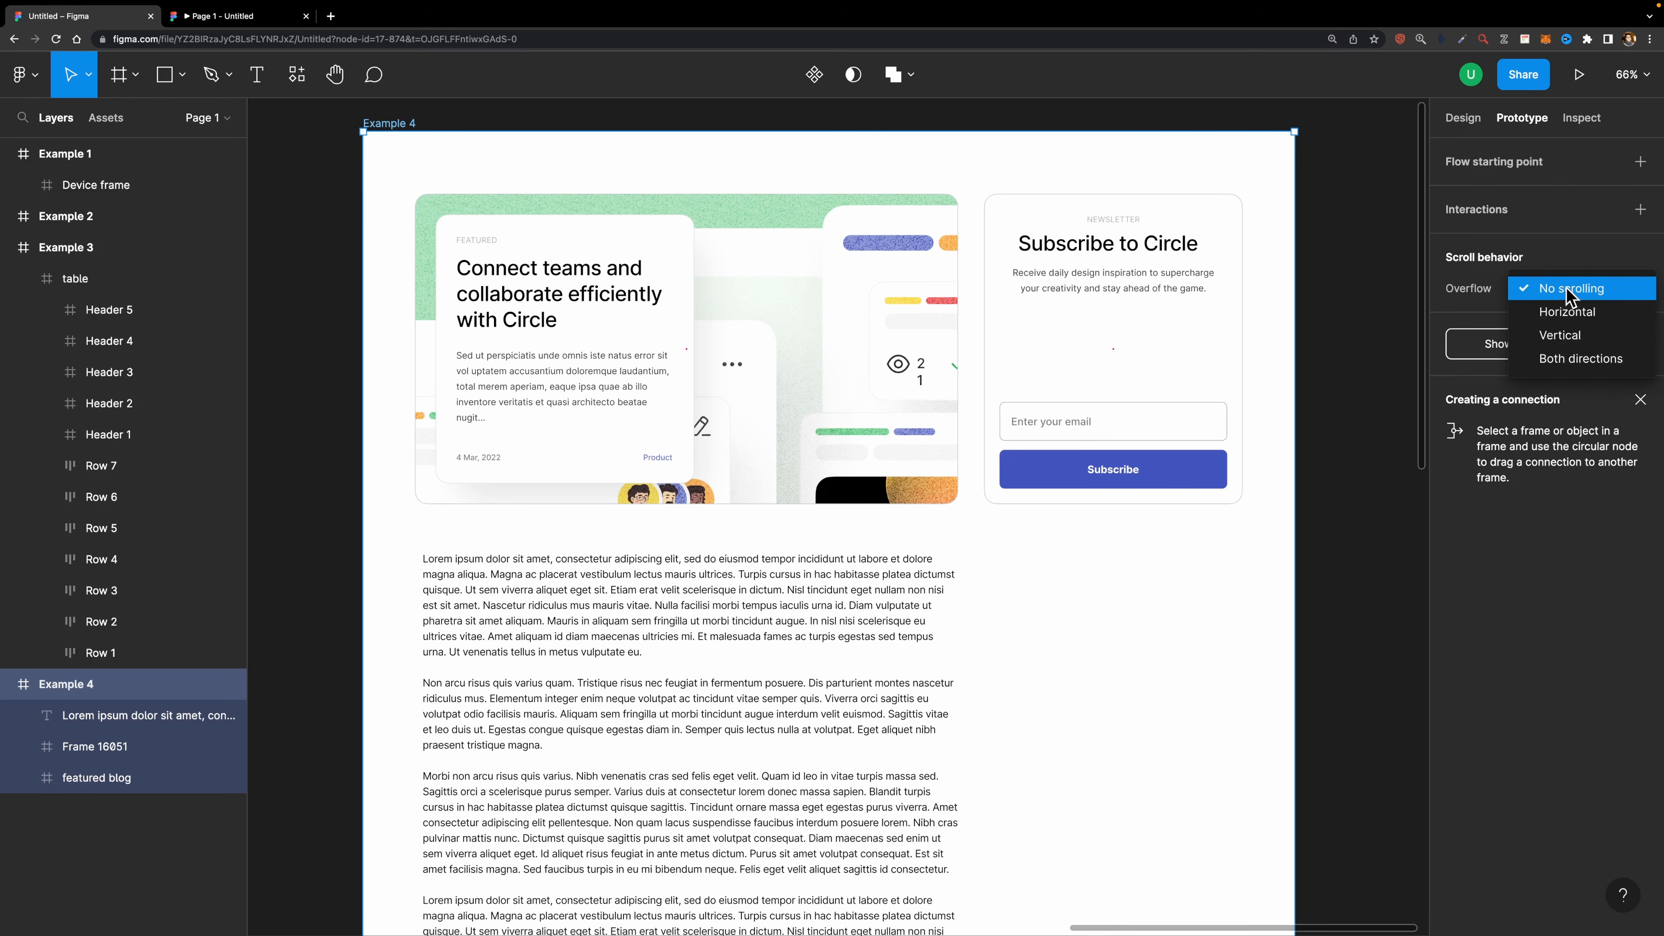
click(1569, 321)
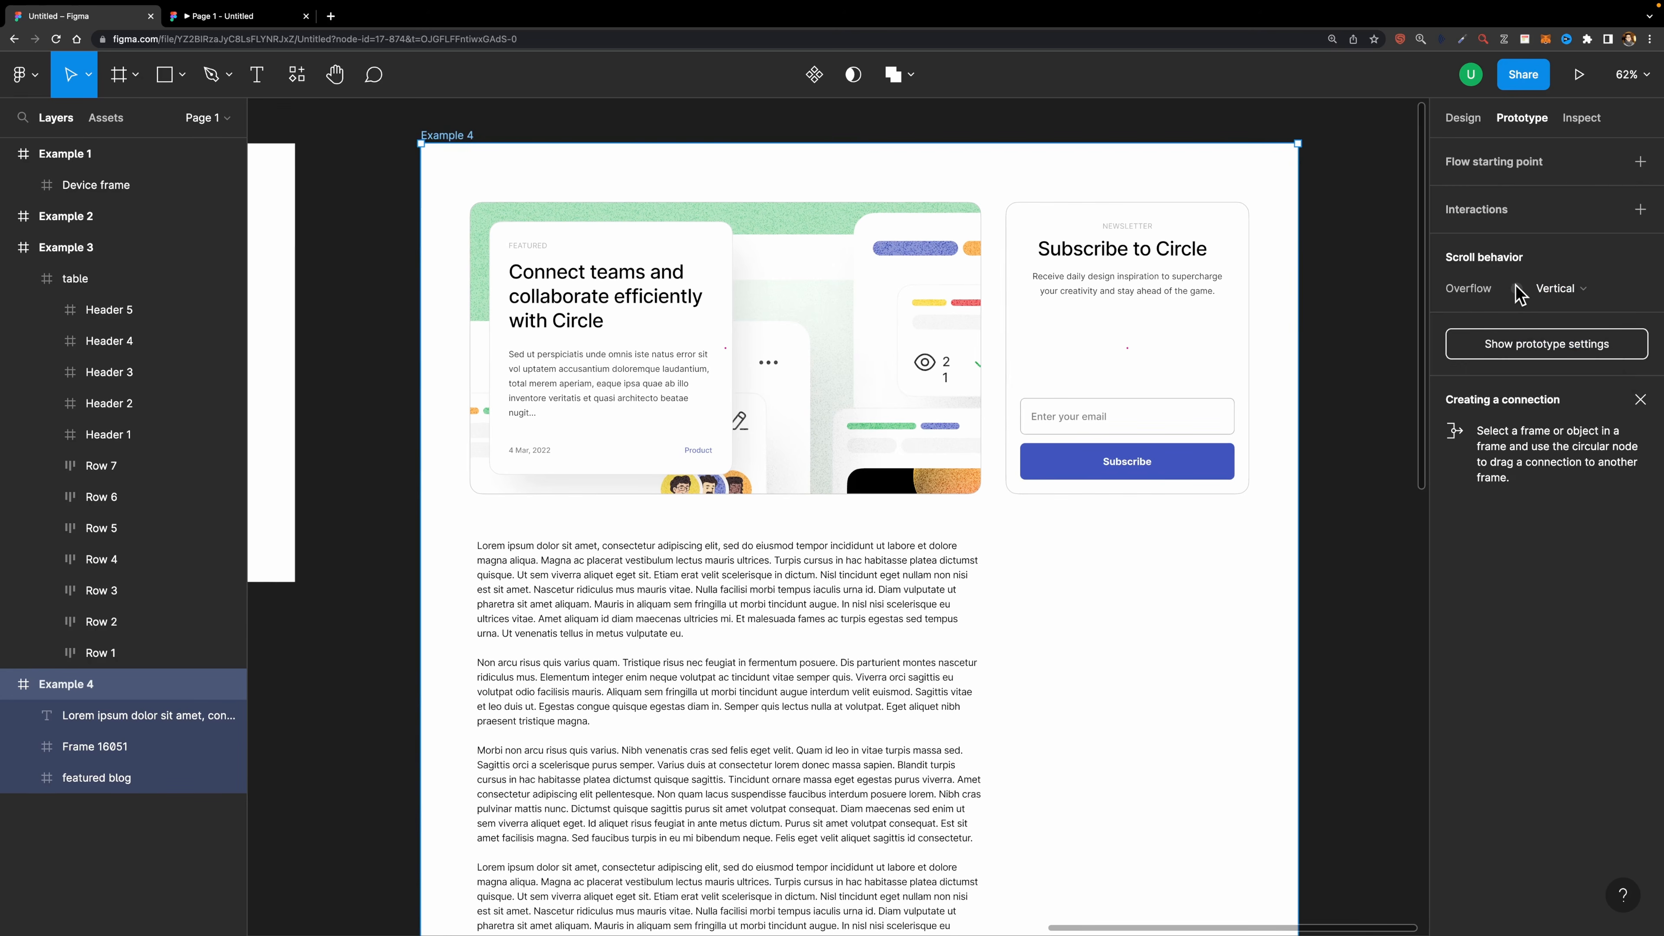
mouse_move(1518, 297)
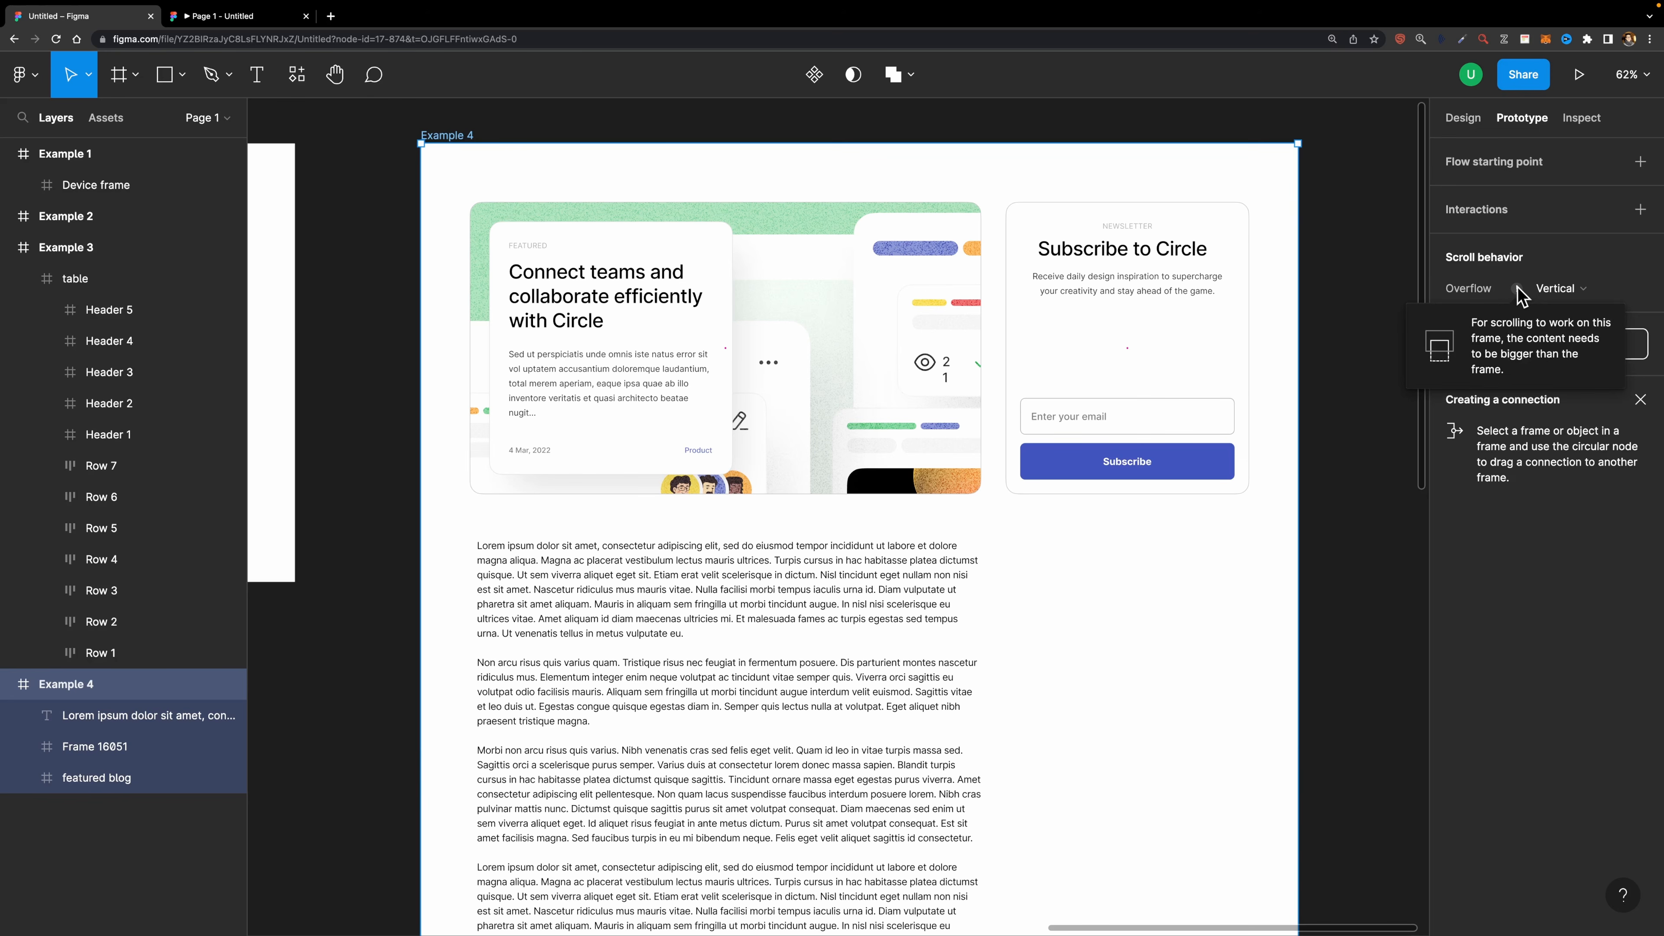
click(1339, 316)
- Select the Example 4 frame and shorten its height to 1168, keeping the width at 1440
scroll(1338, 316, down, 5)
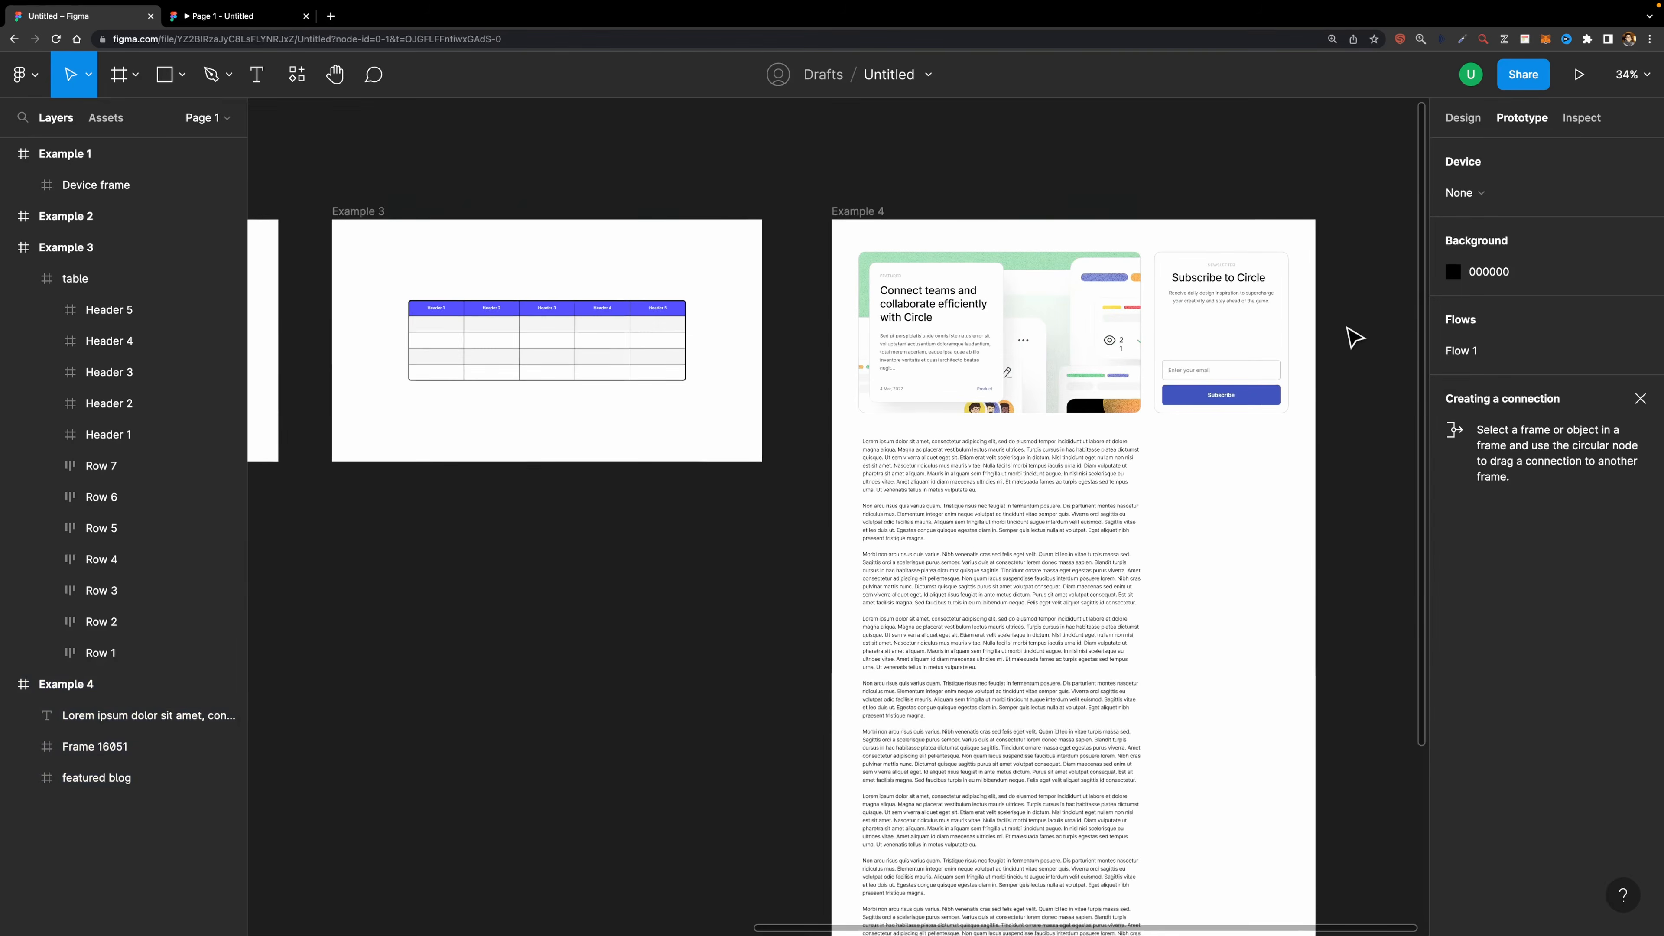
scroll(1348, 328, down, 5)
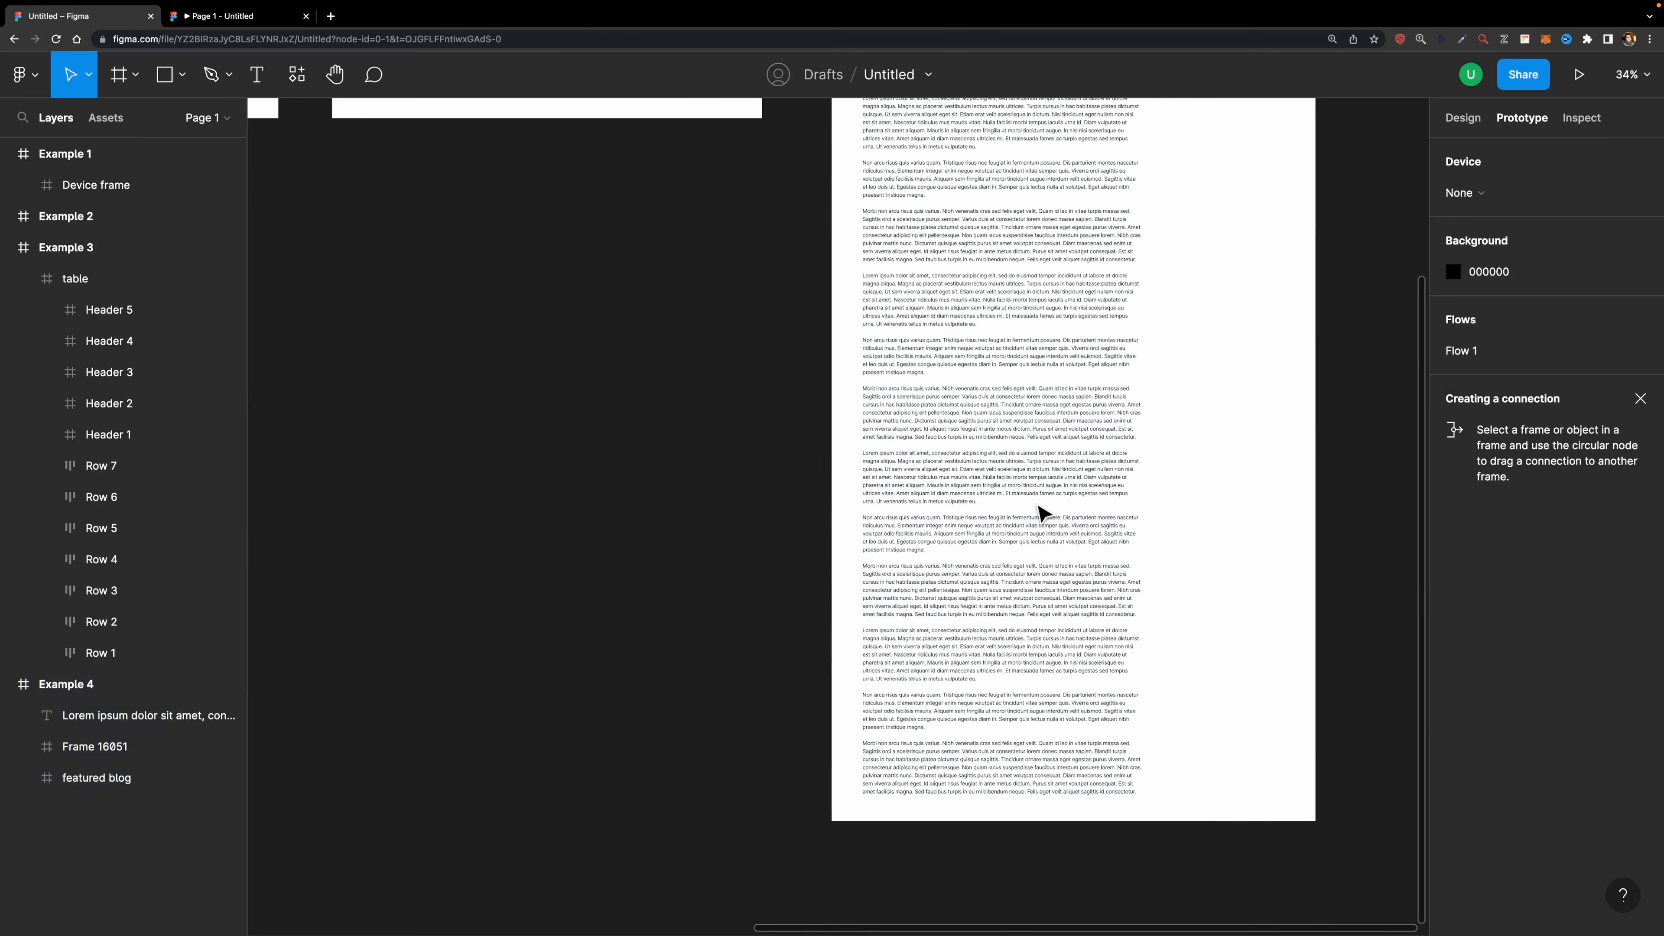
scroll(1061, 511, up, 10)
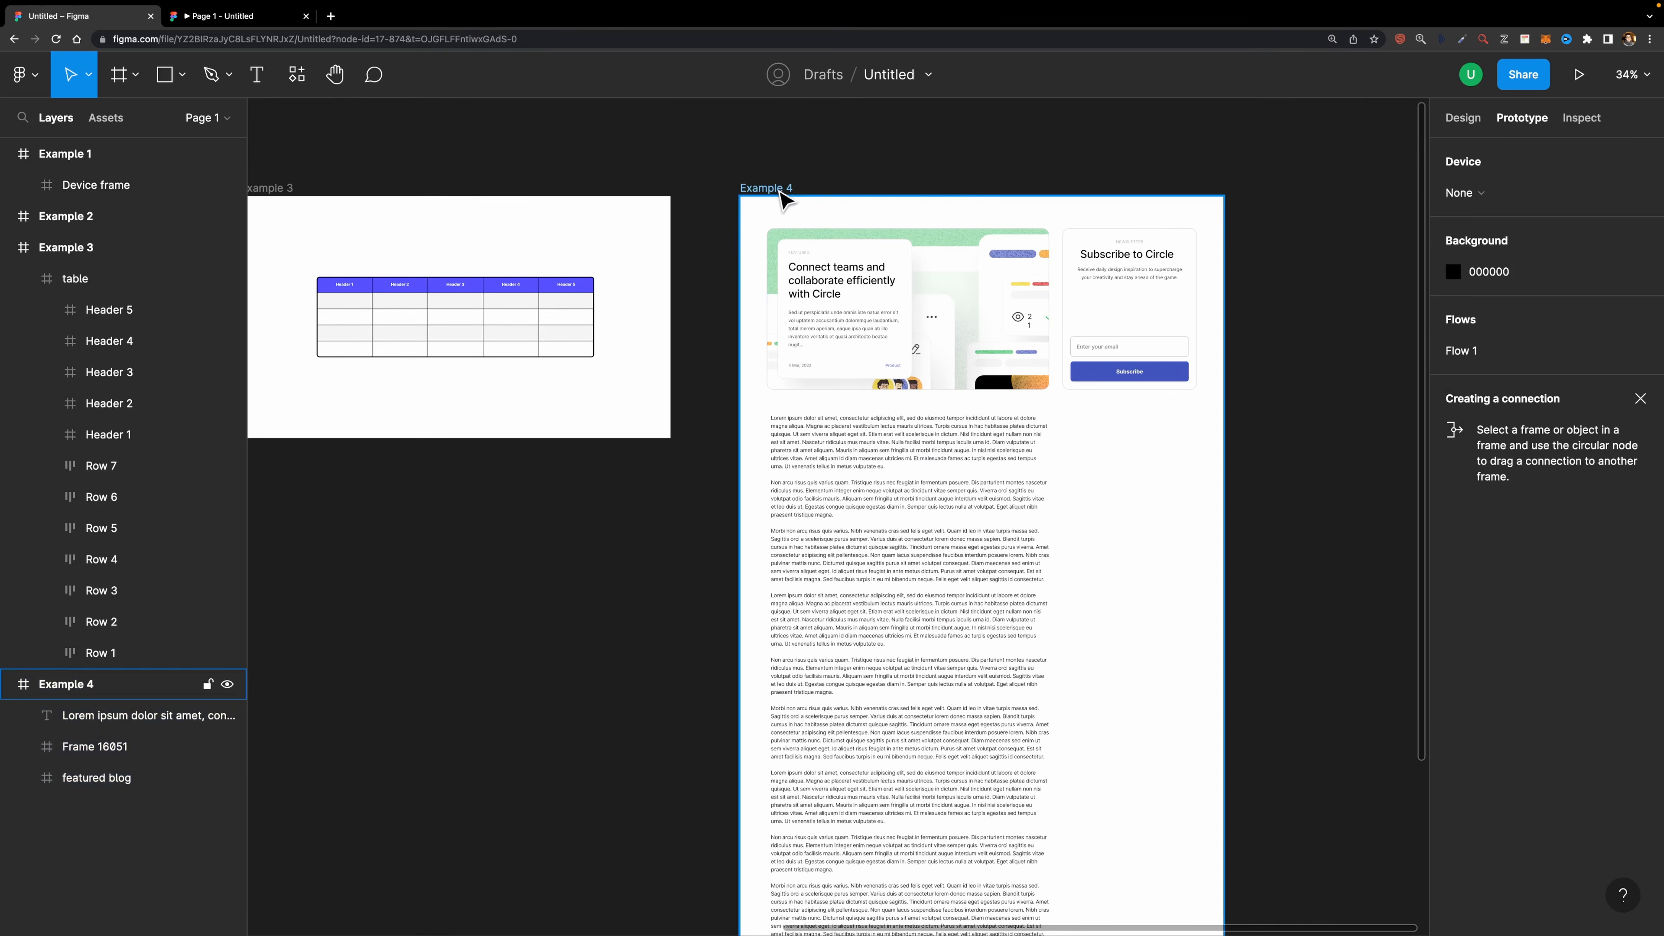
click(783, 188)
scroll(861, 279, down, 5)
drag(1153, 635, 1185, 271)
scroll(1188, 282, up, 10)
scroll(1188, 285, down, 3)
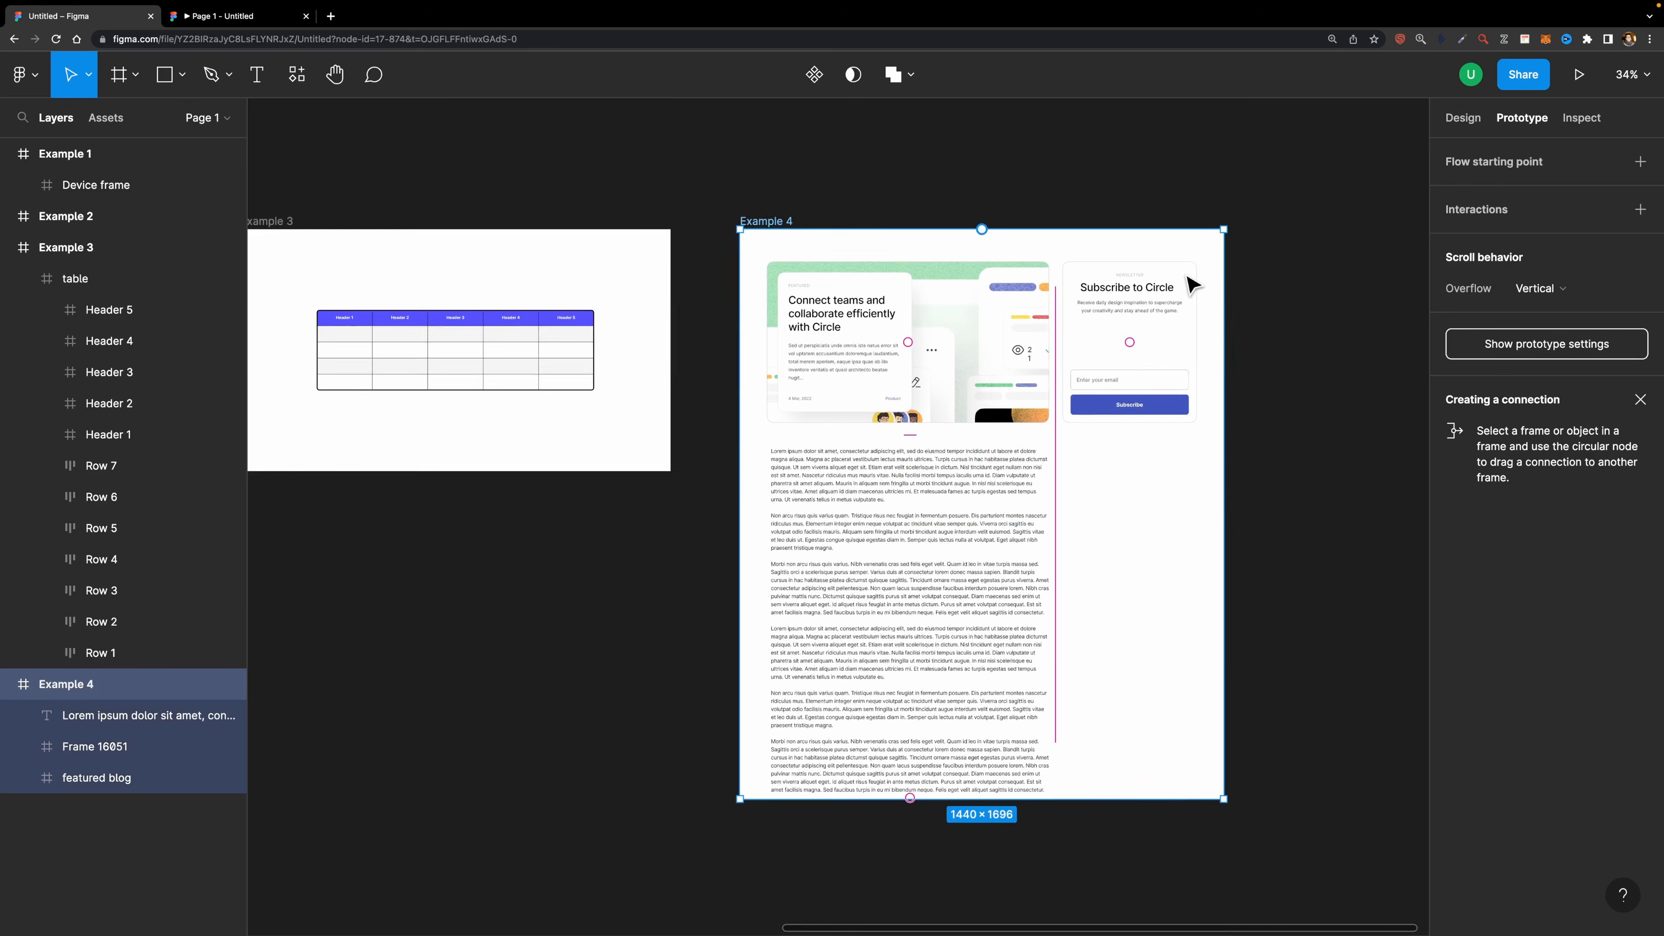
scroll(1188, 283, down, 1)
drag(1110, 771, 1119, 594)
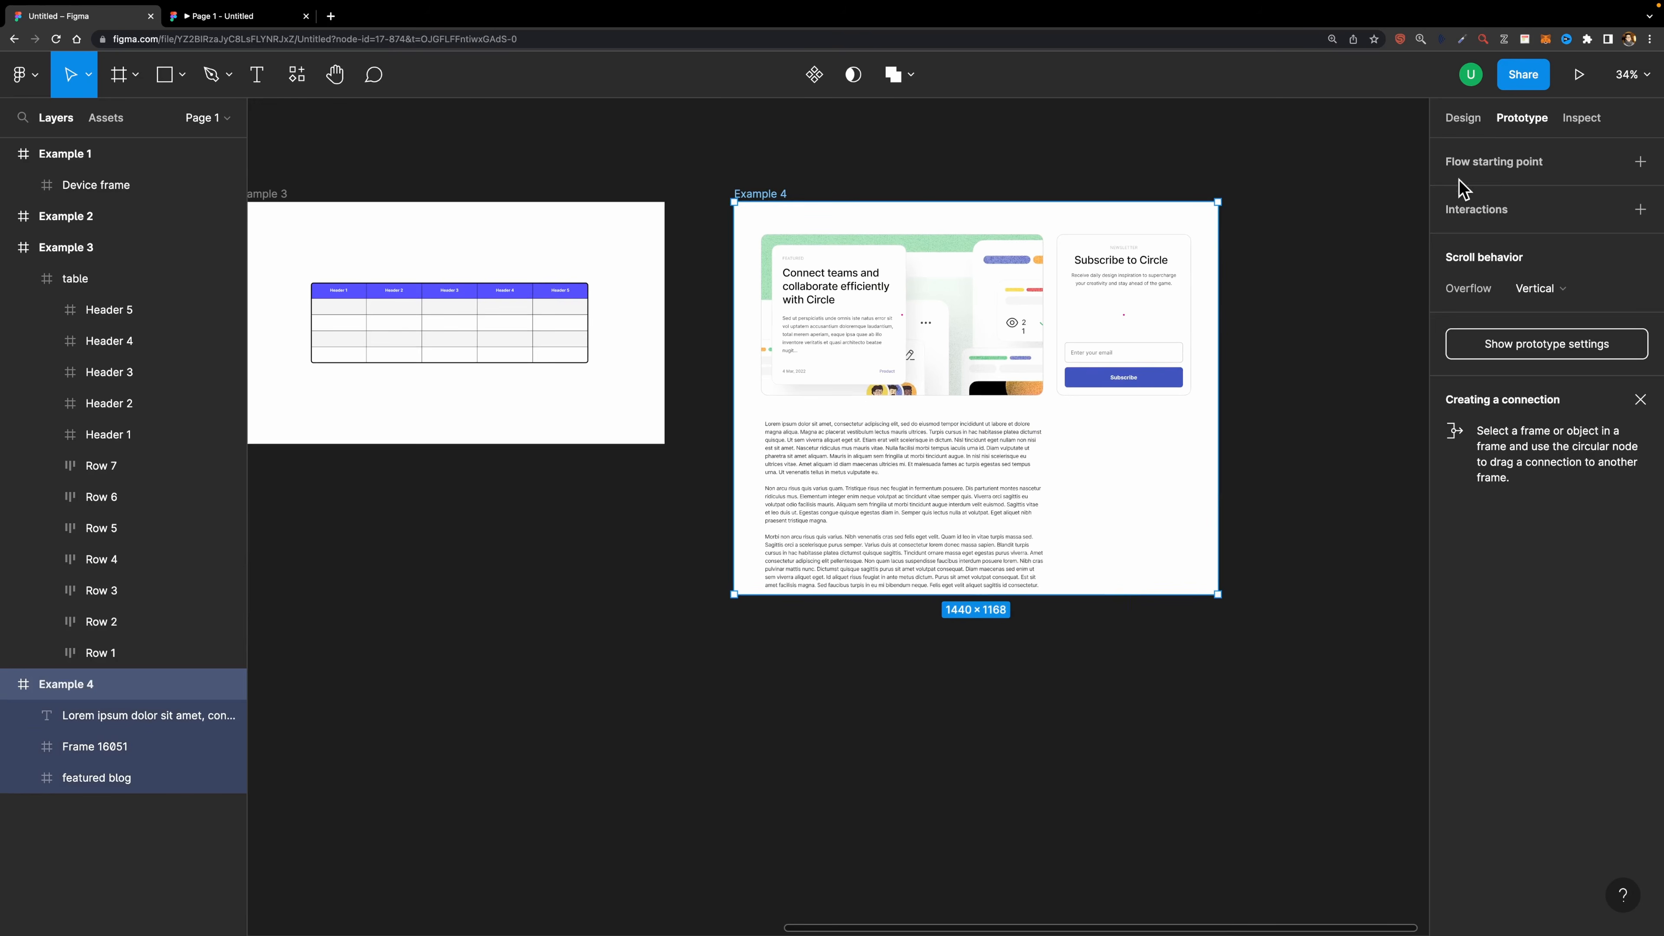
- Select the newsletter card frame in Example 4 and set its scroll position to Sticky (stop at top edge)
click(1462, 120)
scroll(1300, 387, up, 5)
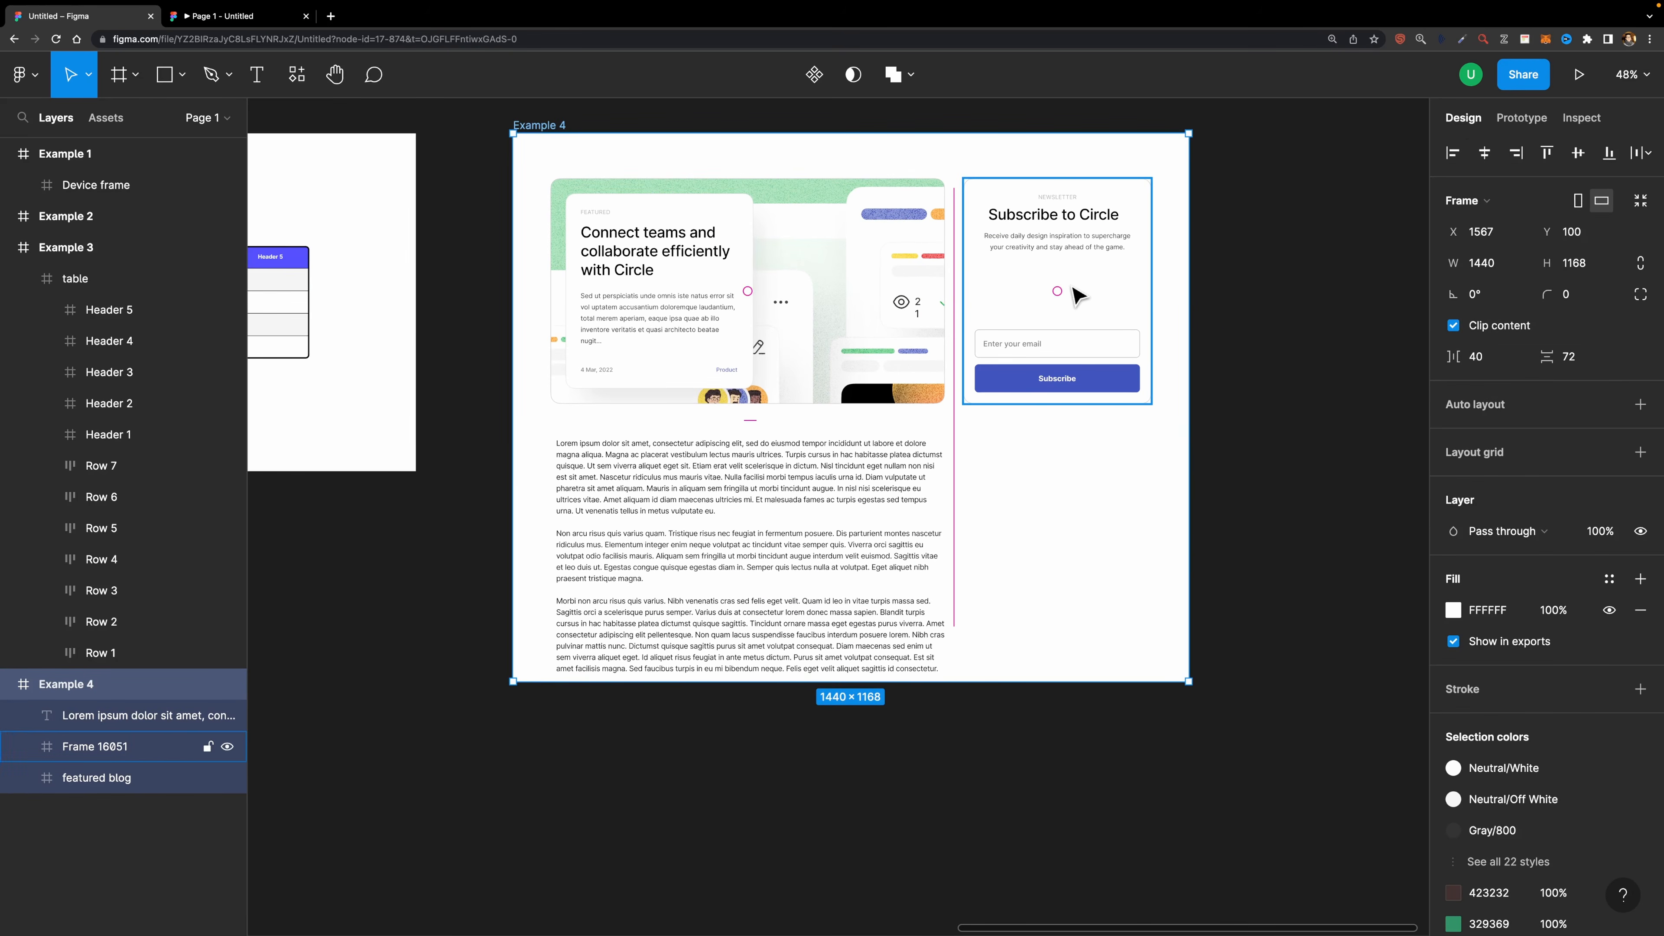
click(1054, 306)
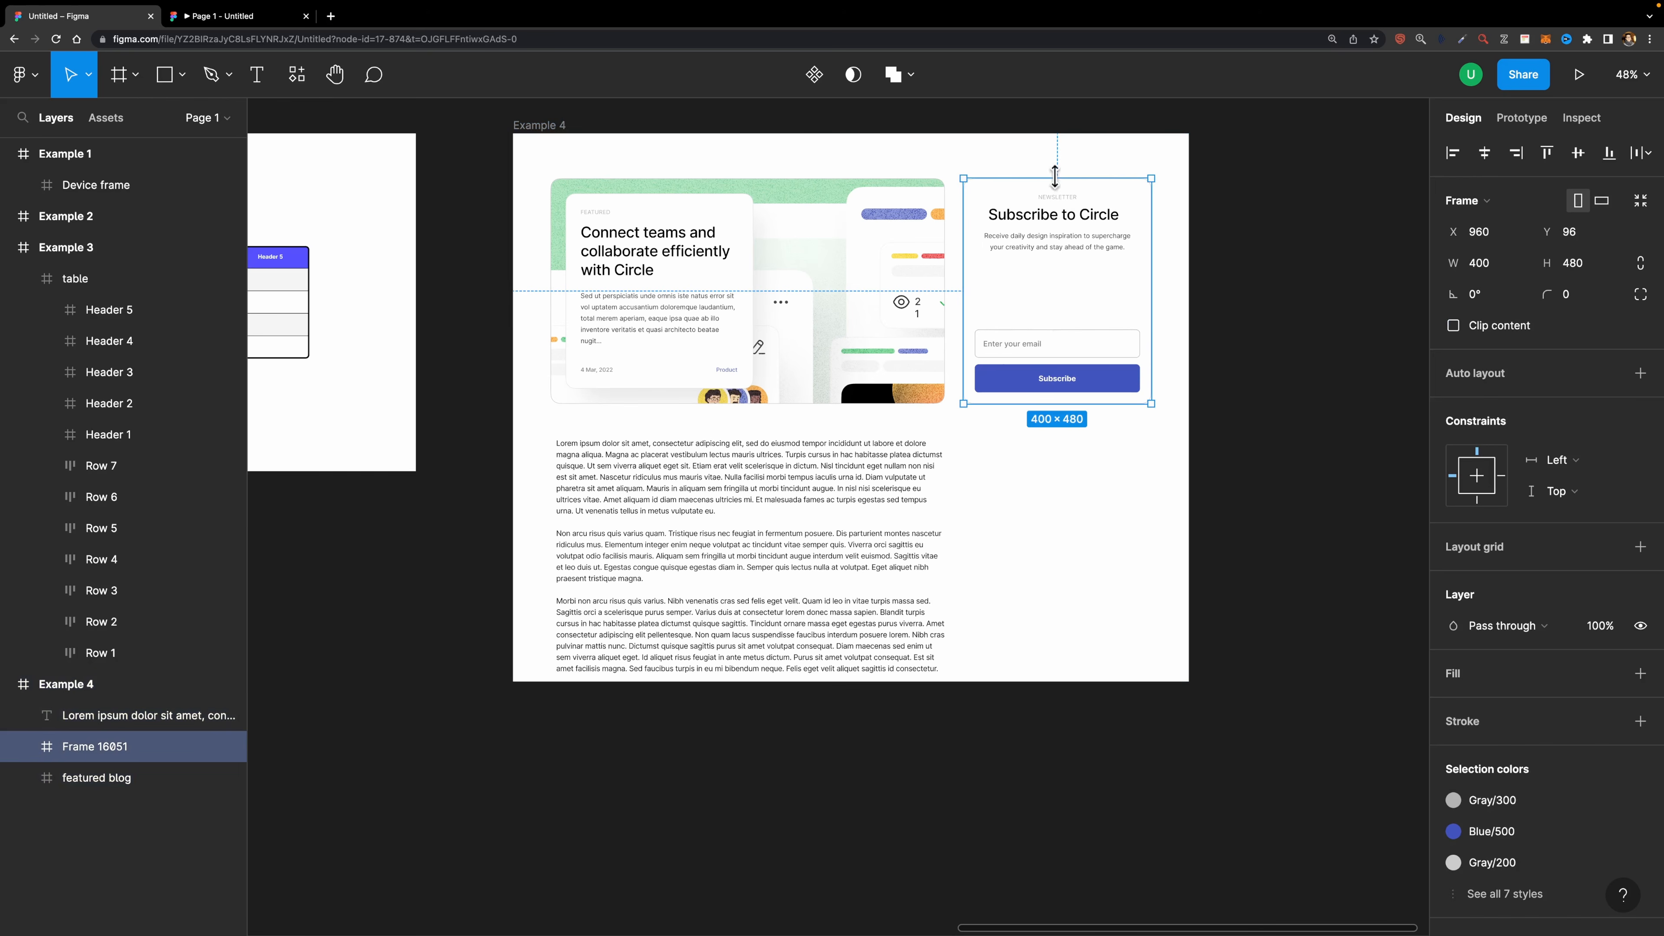
click(1521, 119)
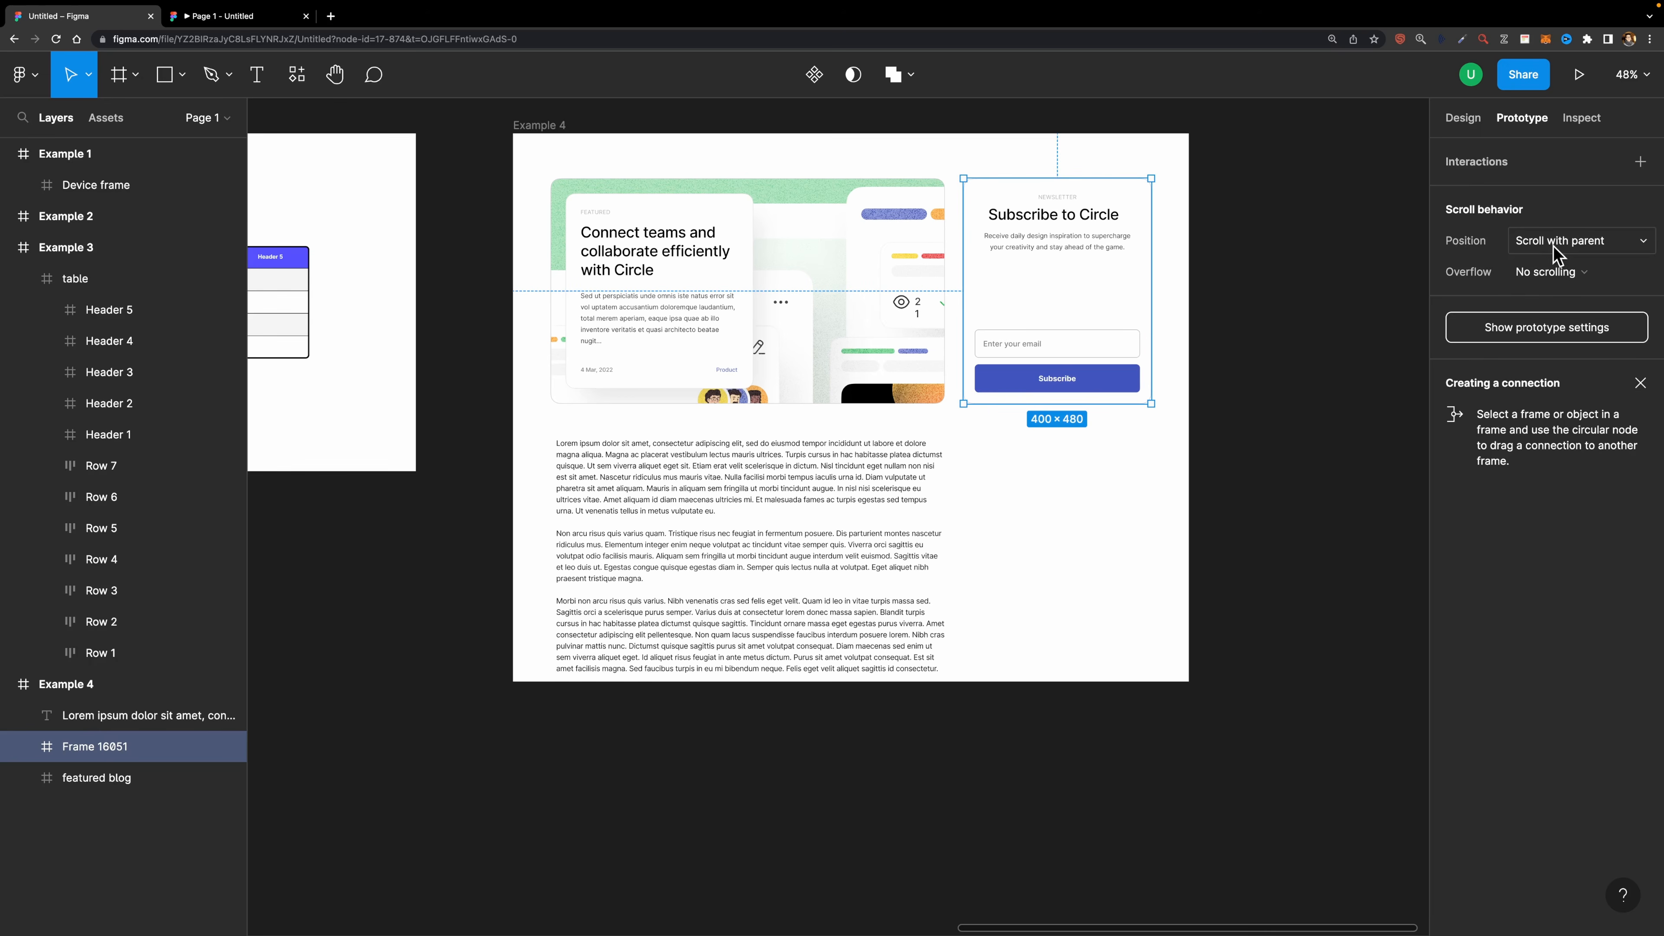
click(1560, 255)
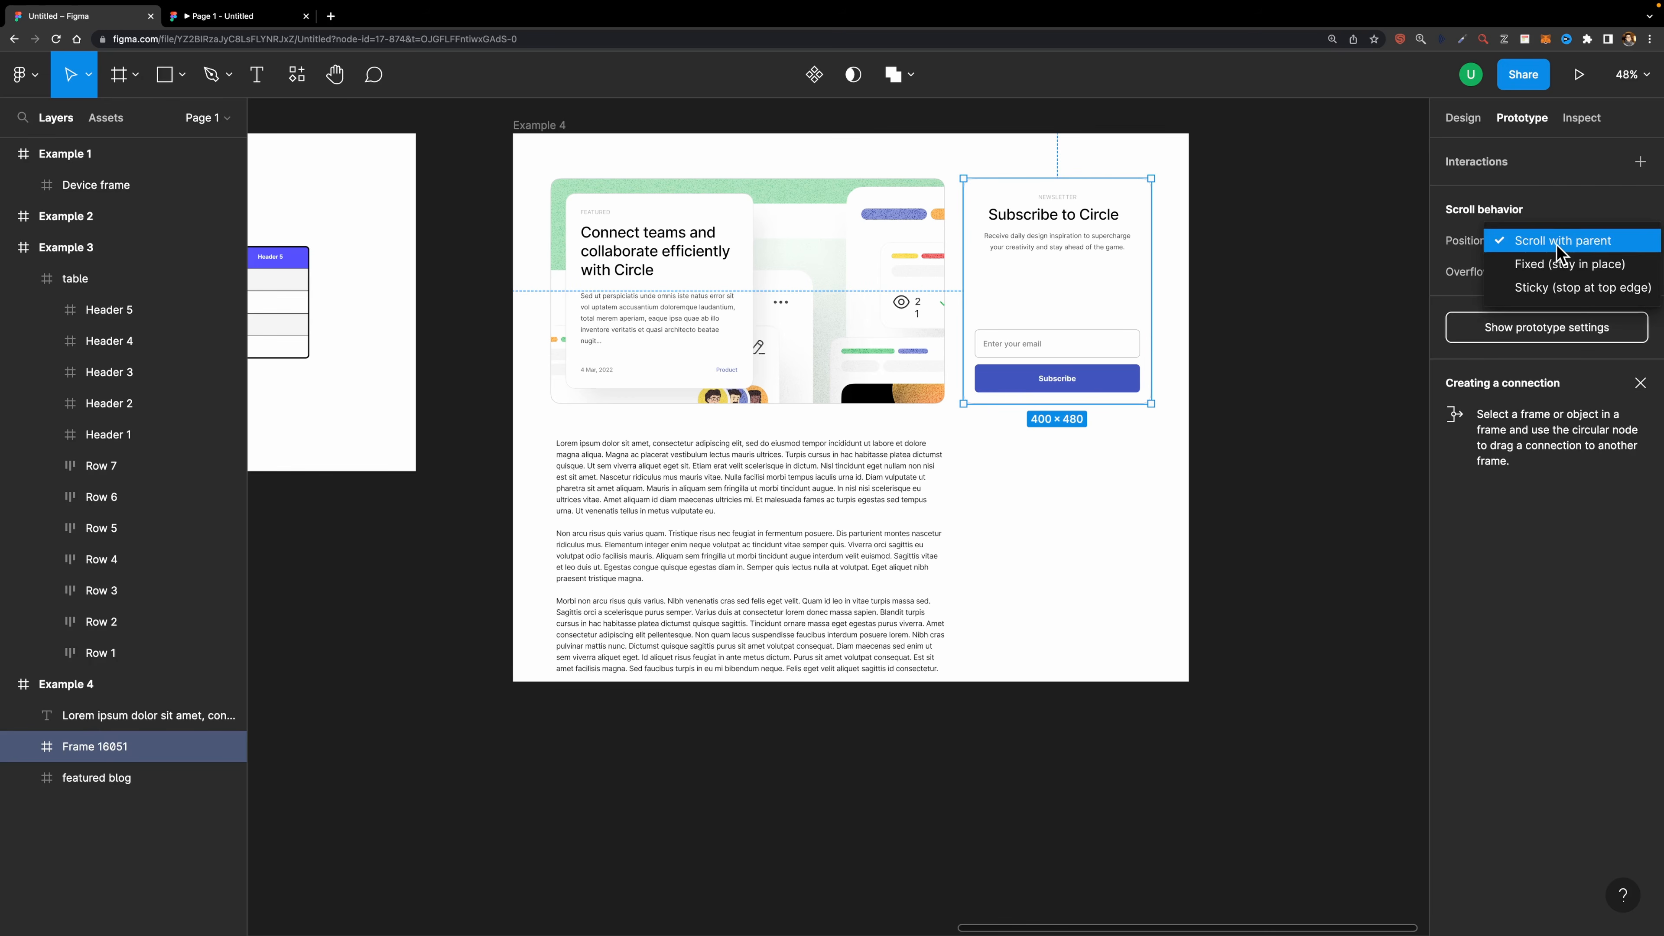
click(1539, 289)
- Switch to the prototype preview and scroll the blog page up and down to test the sticky newsletter card
key(ctrl+Tab)
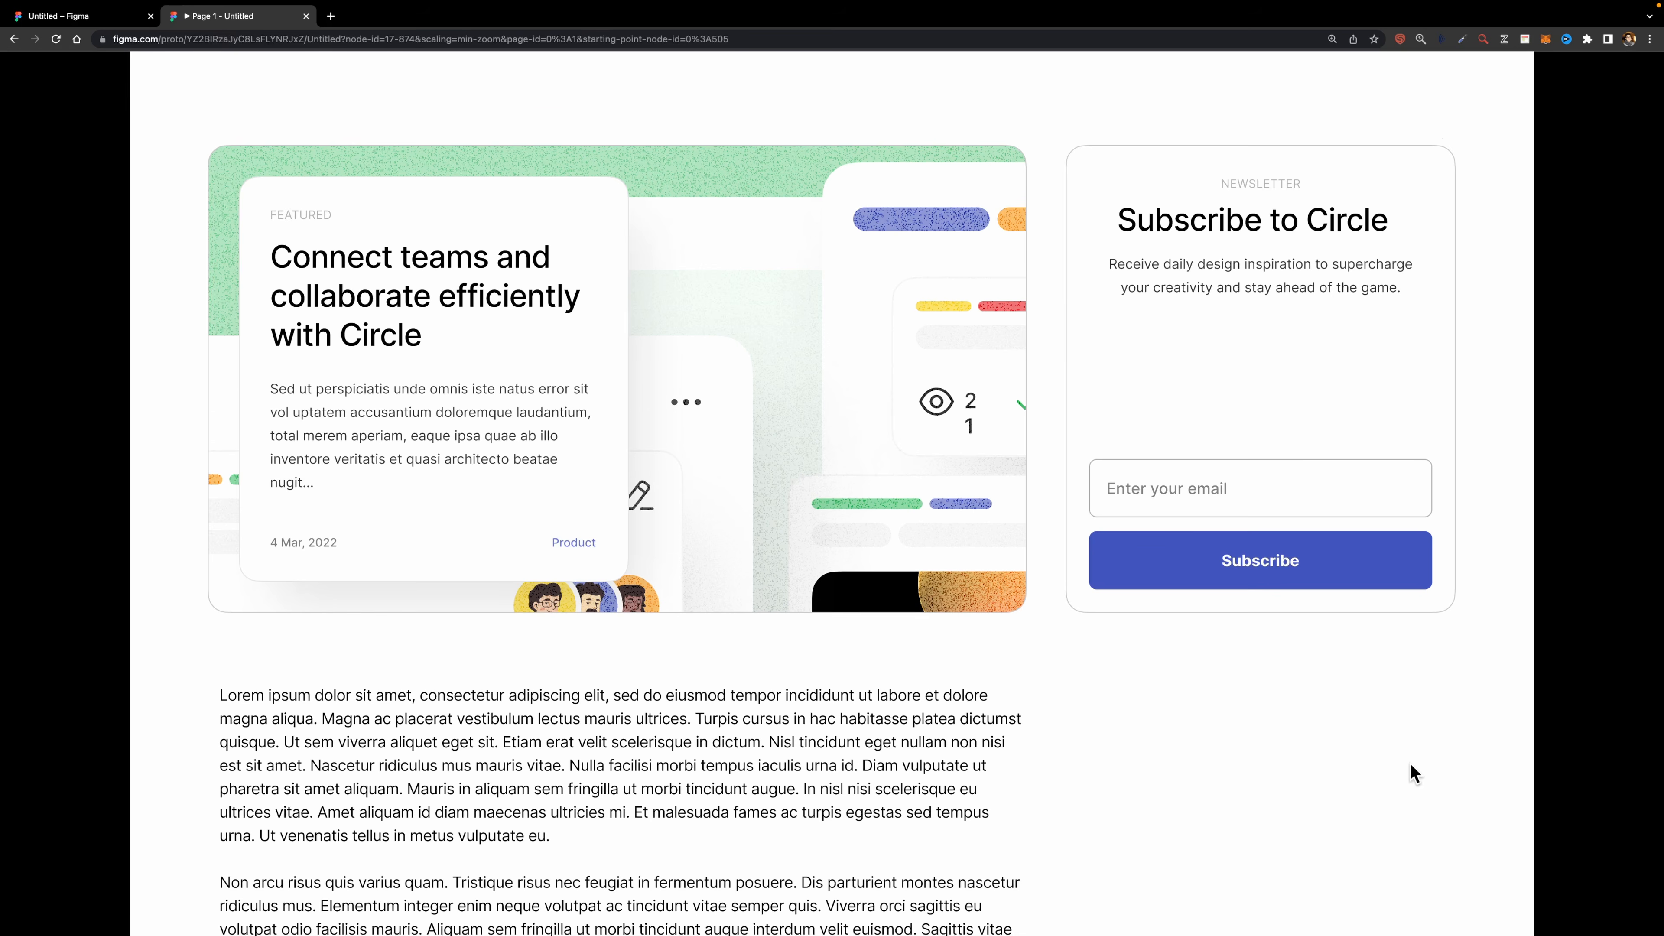
scroll(1410, 763, down, 15)
scroll(1411, 763, up, 15)
scroll(1410, 763, down, 15)
scroll(1410, 763, up, 15)
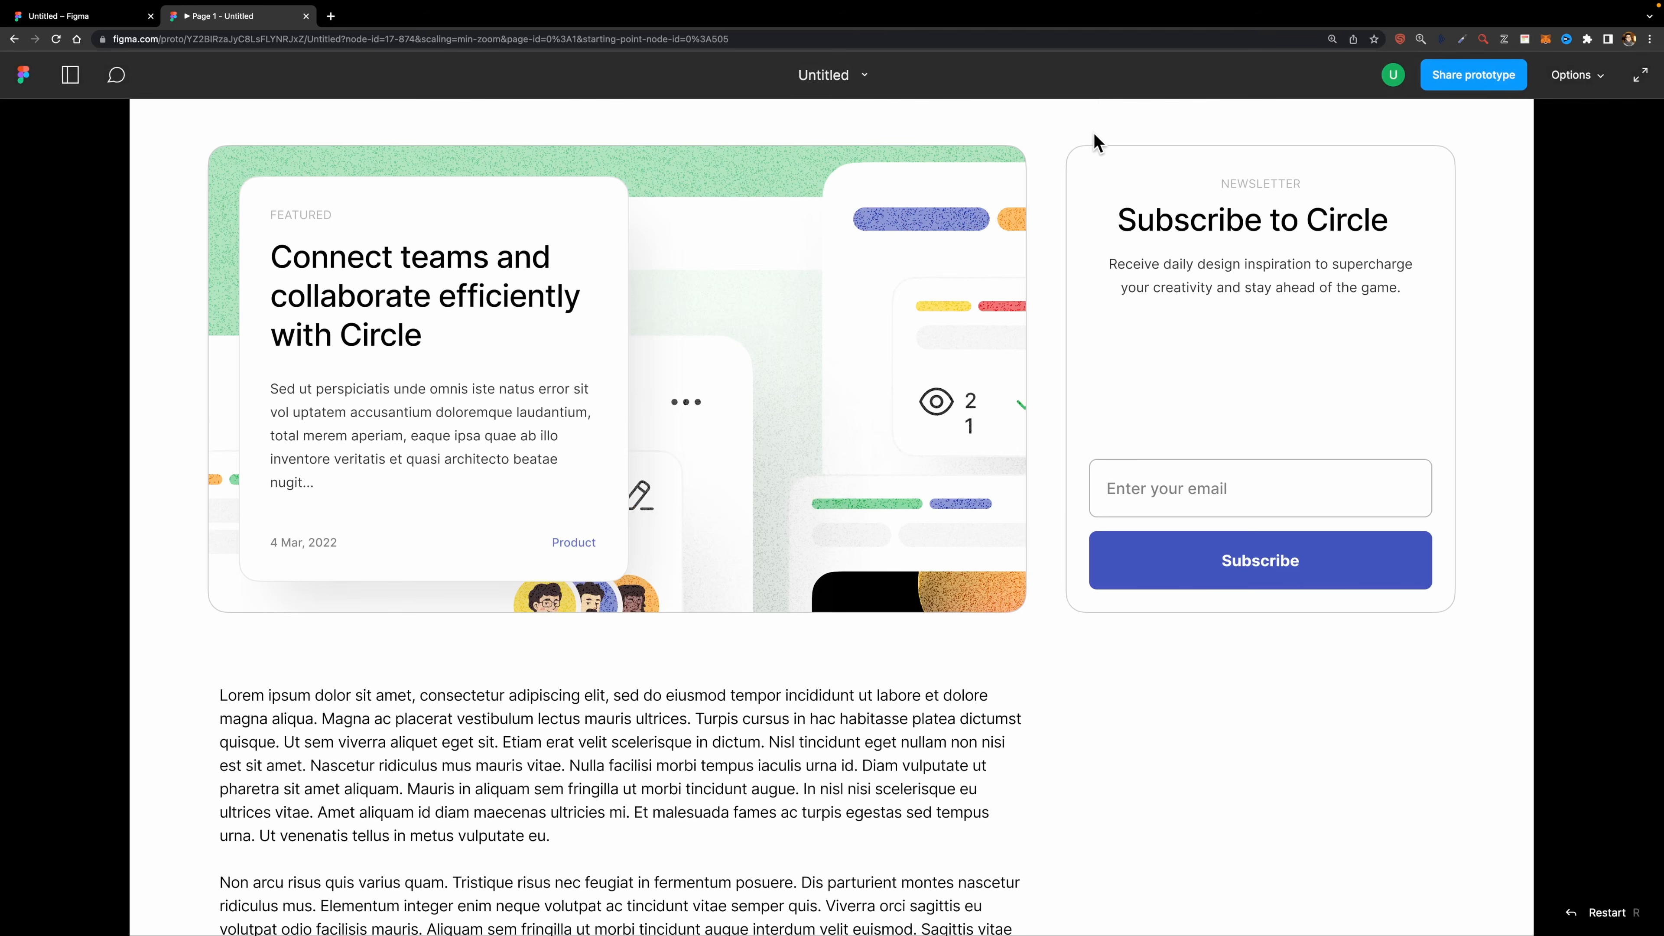
- Back in the editor, wrap the newsletter card in a new frame and extend that frame's height to 530
key(super+1)
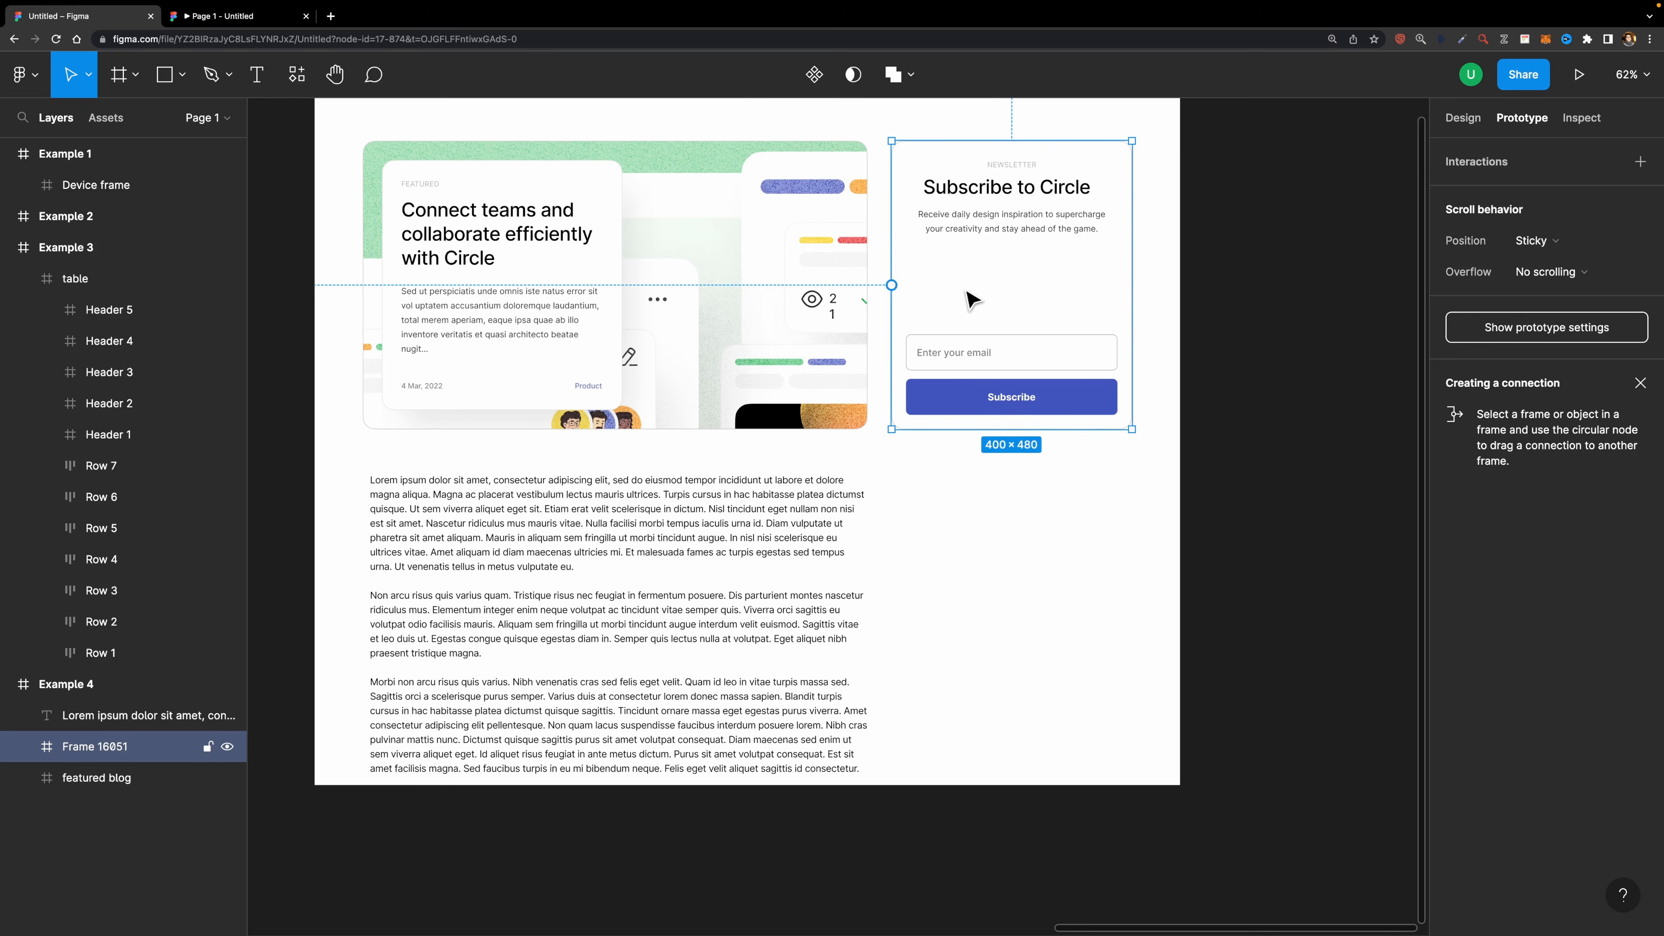
right_click(985, 266)
click(1048, 509)
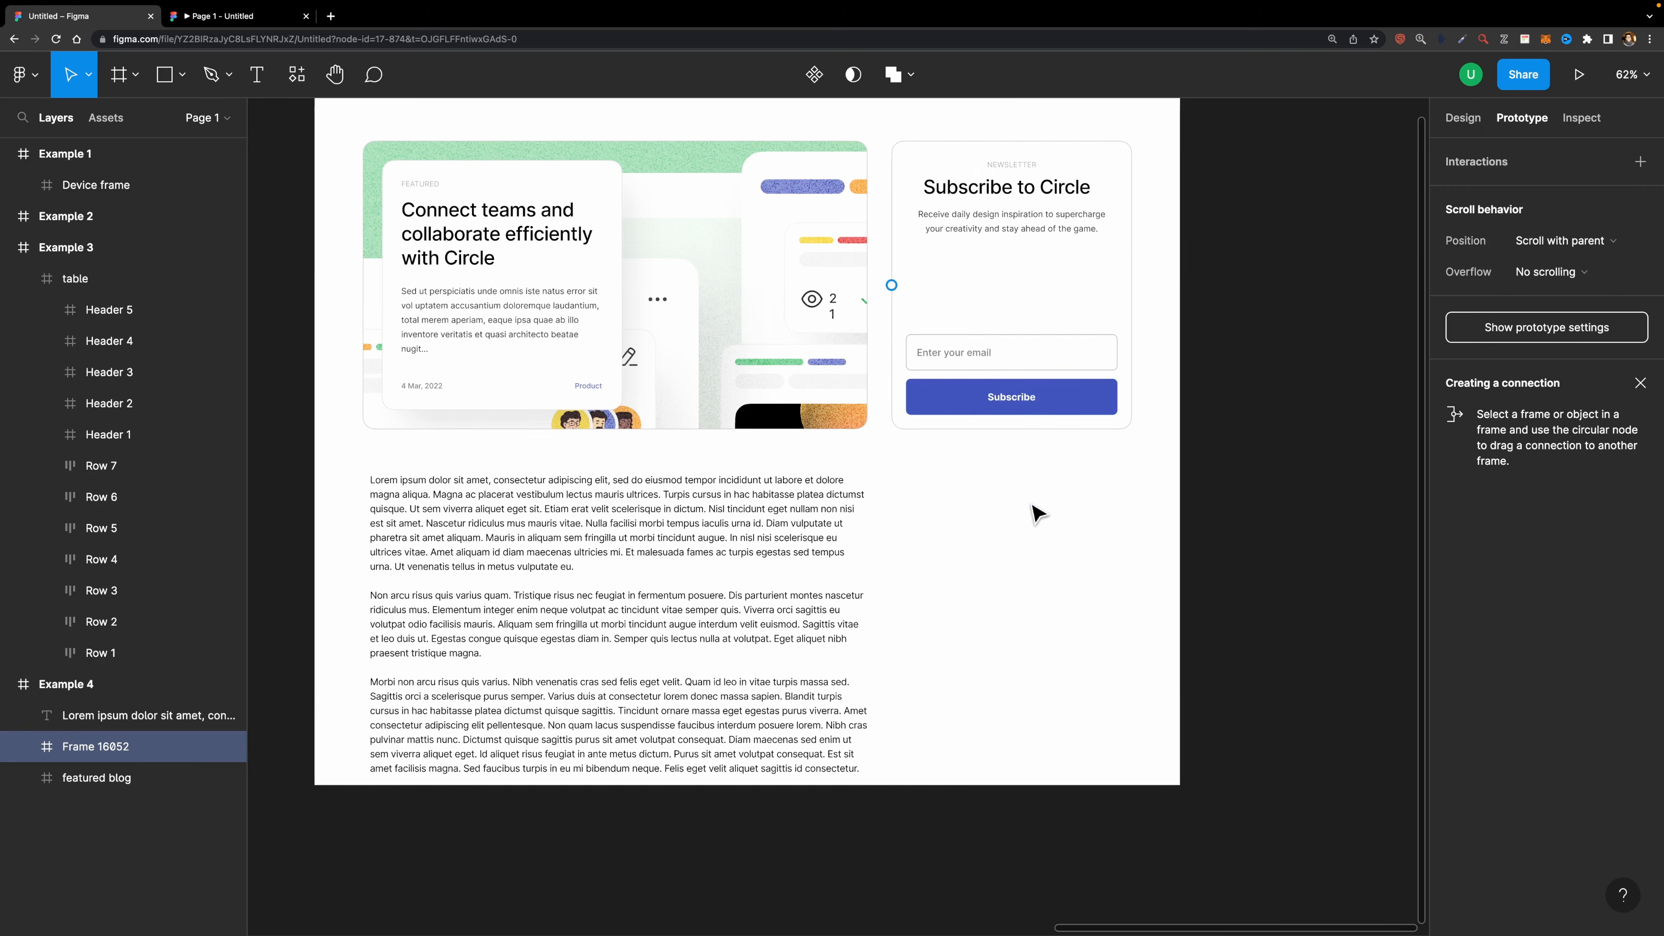
click(1463, 117)
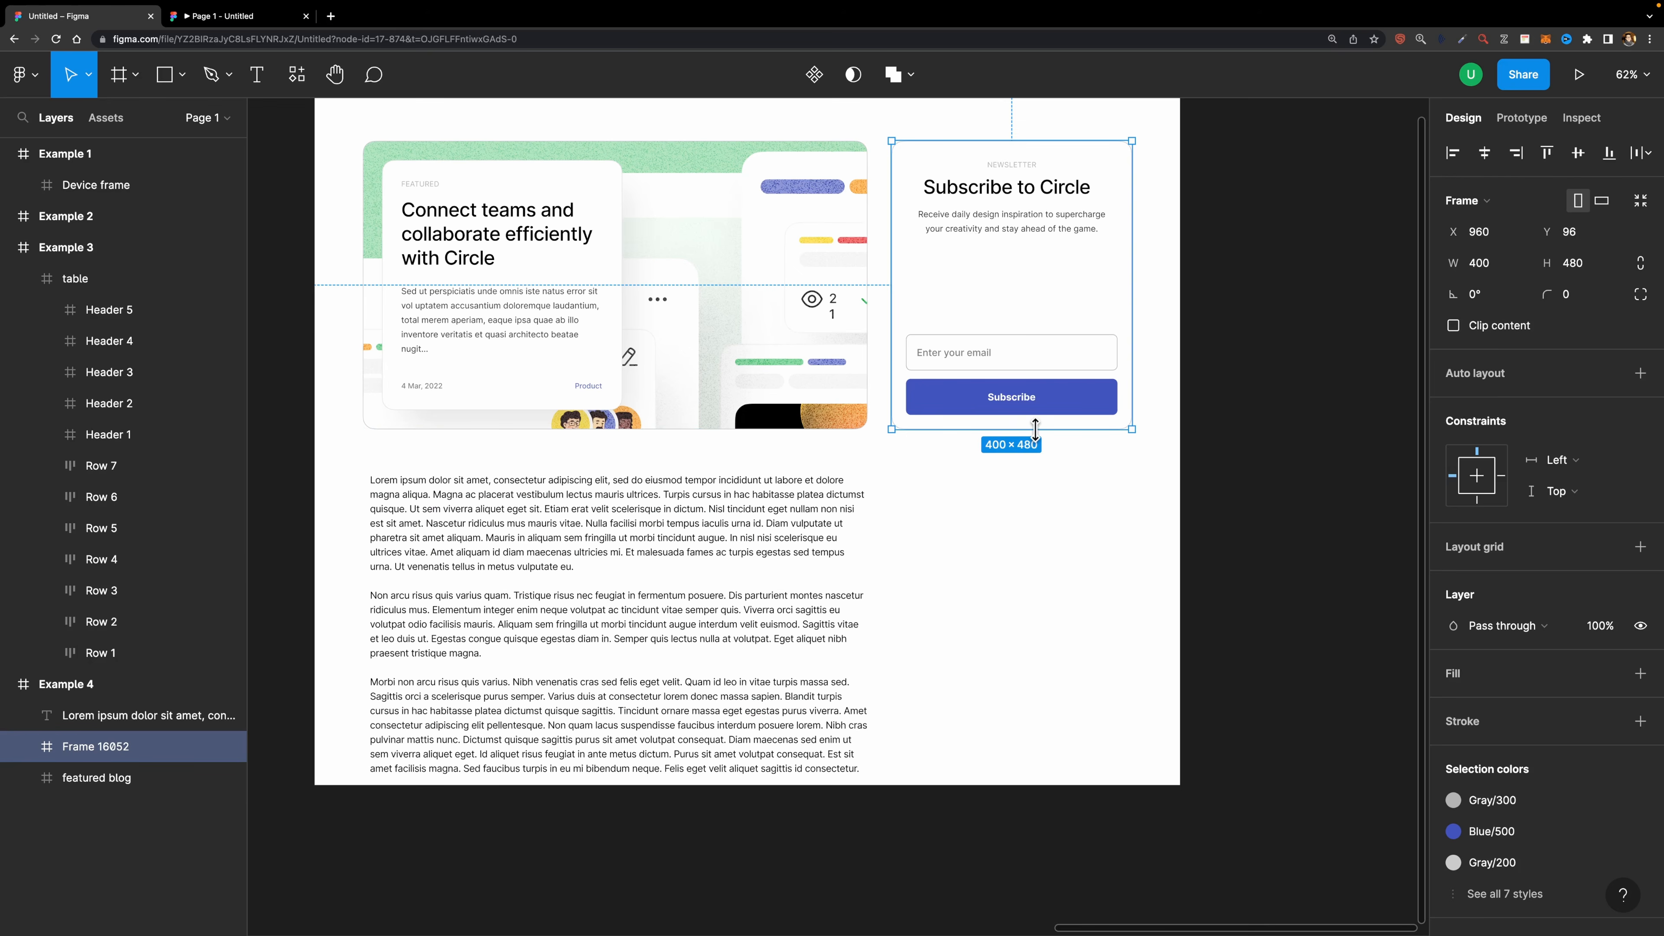
drag(1035, 429, 1031, 459)
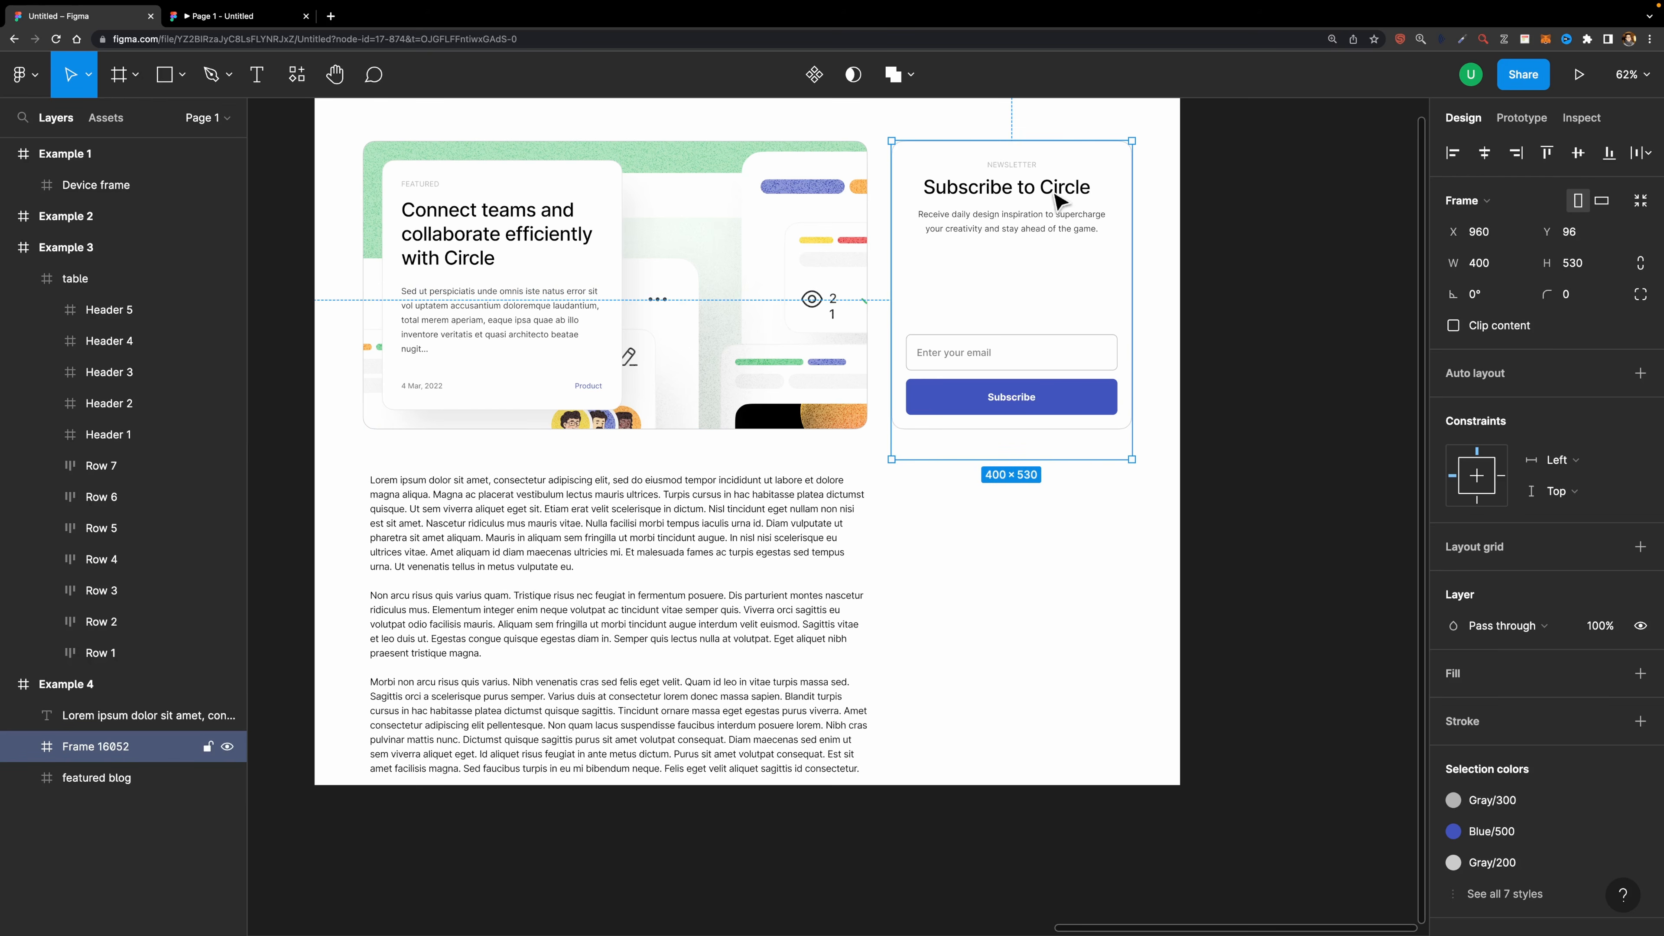
- Align the newsletter card to the bottom of its wrapper frame, then move the wrapper up to Y 46
key(Return)
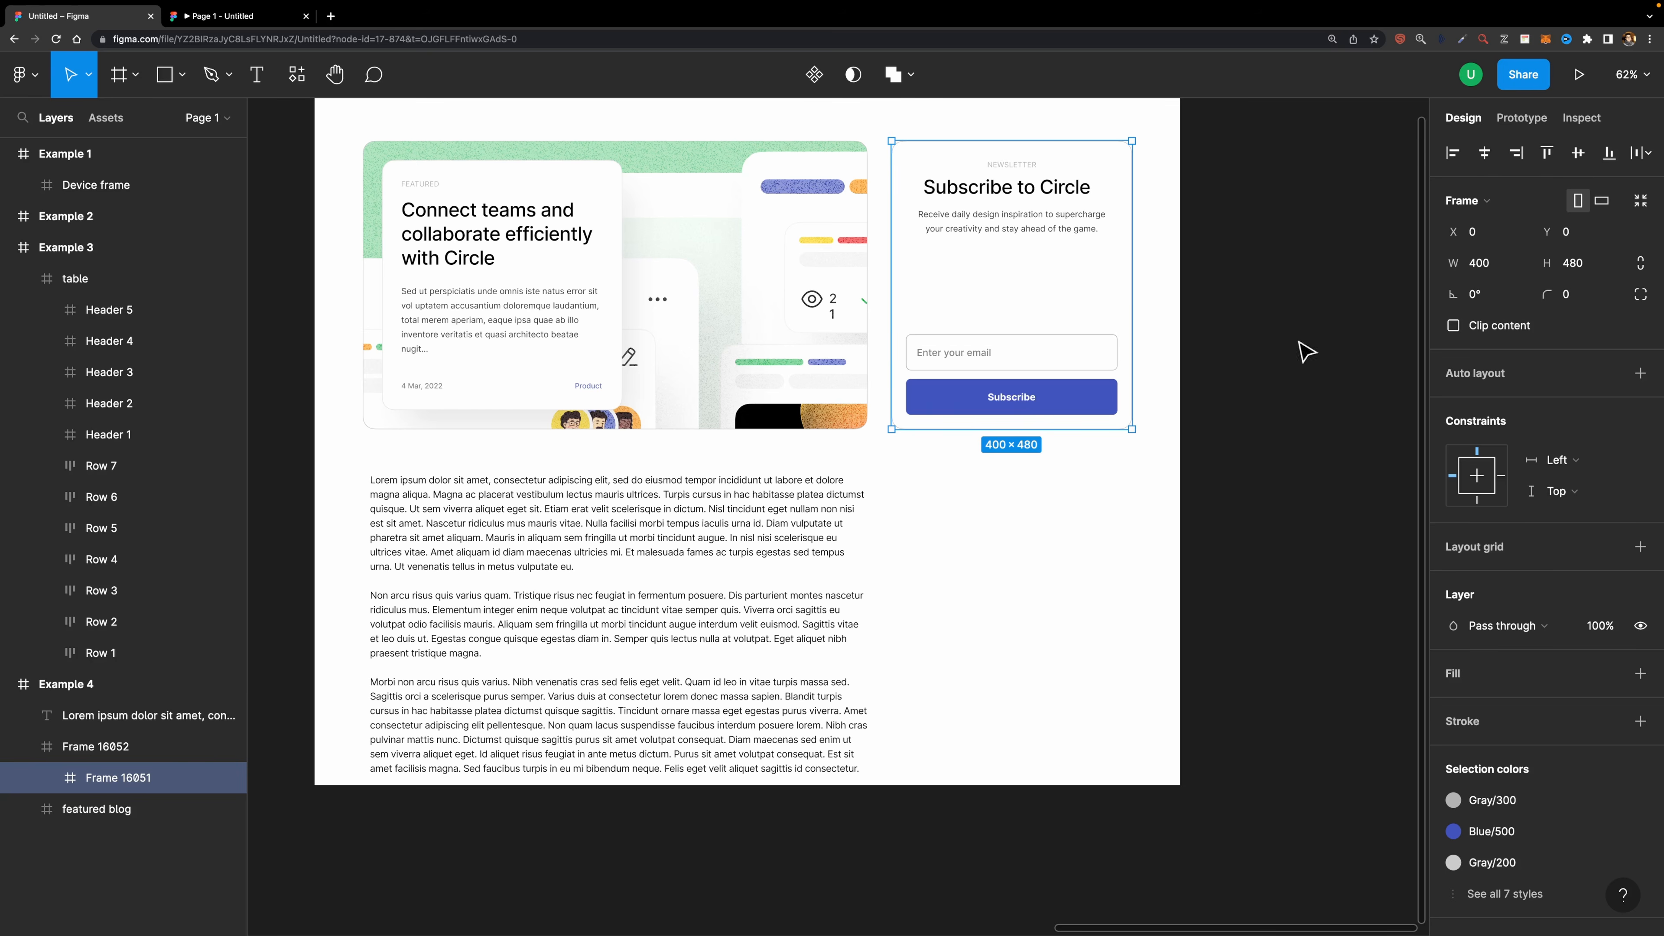
click(1608, 152)
key(Escape)
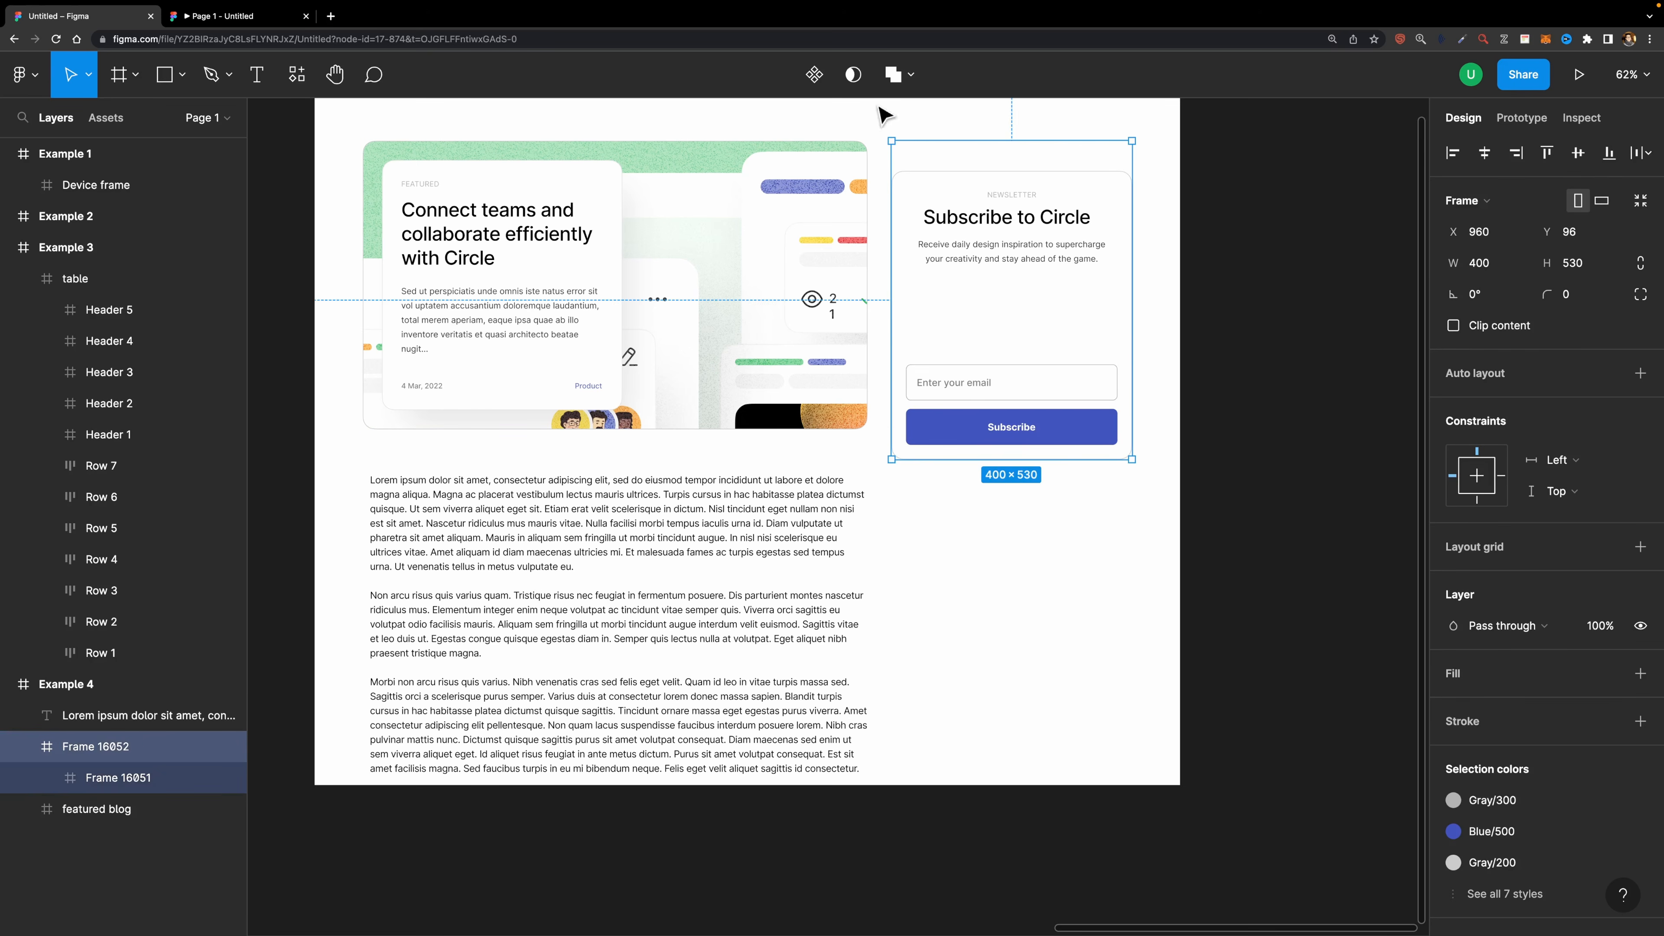
drag(1022, 248, 1018, 213)
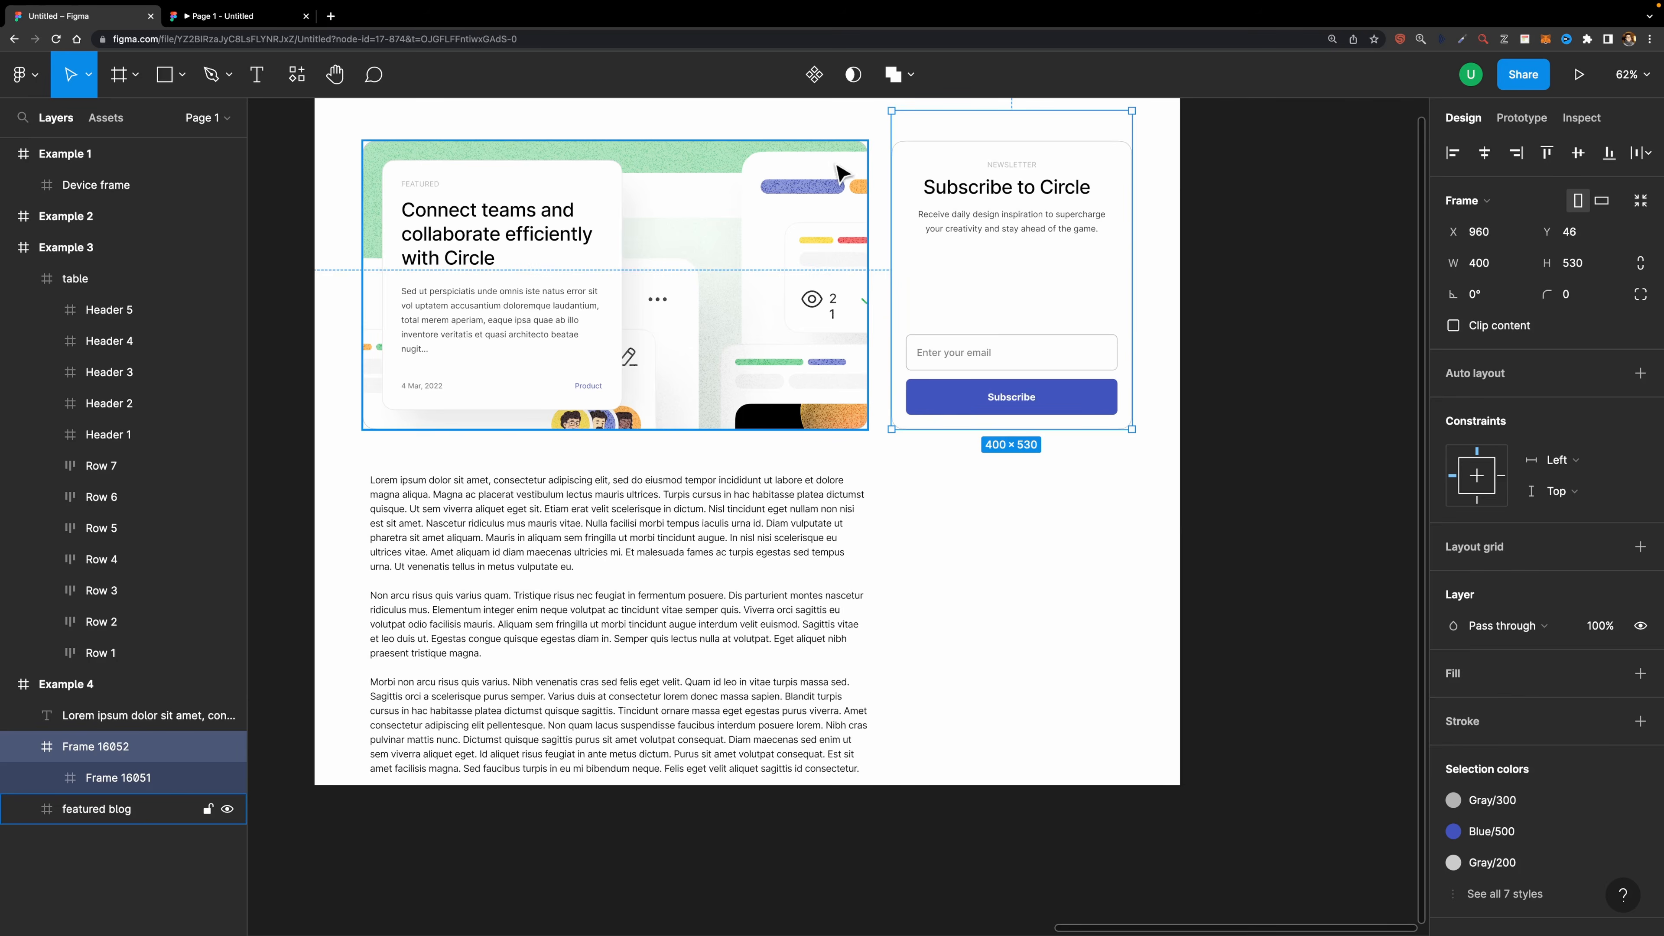
- Set the wrapper frame's scroll position to Sticky (stop at top edge)
scroll(839, 171, down, 1)
click(1527, 122)
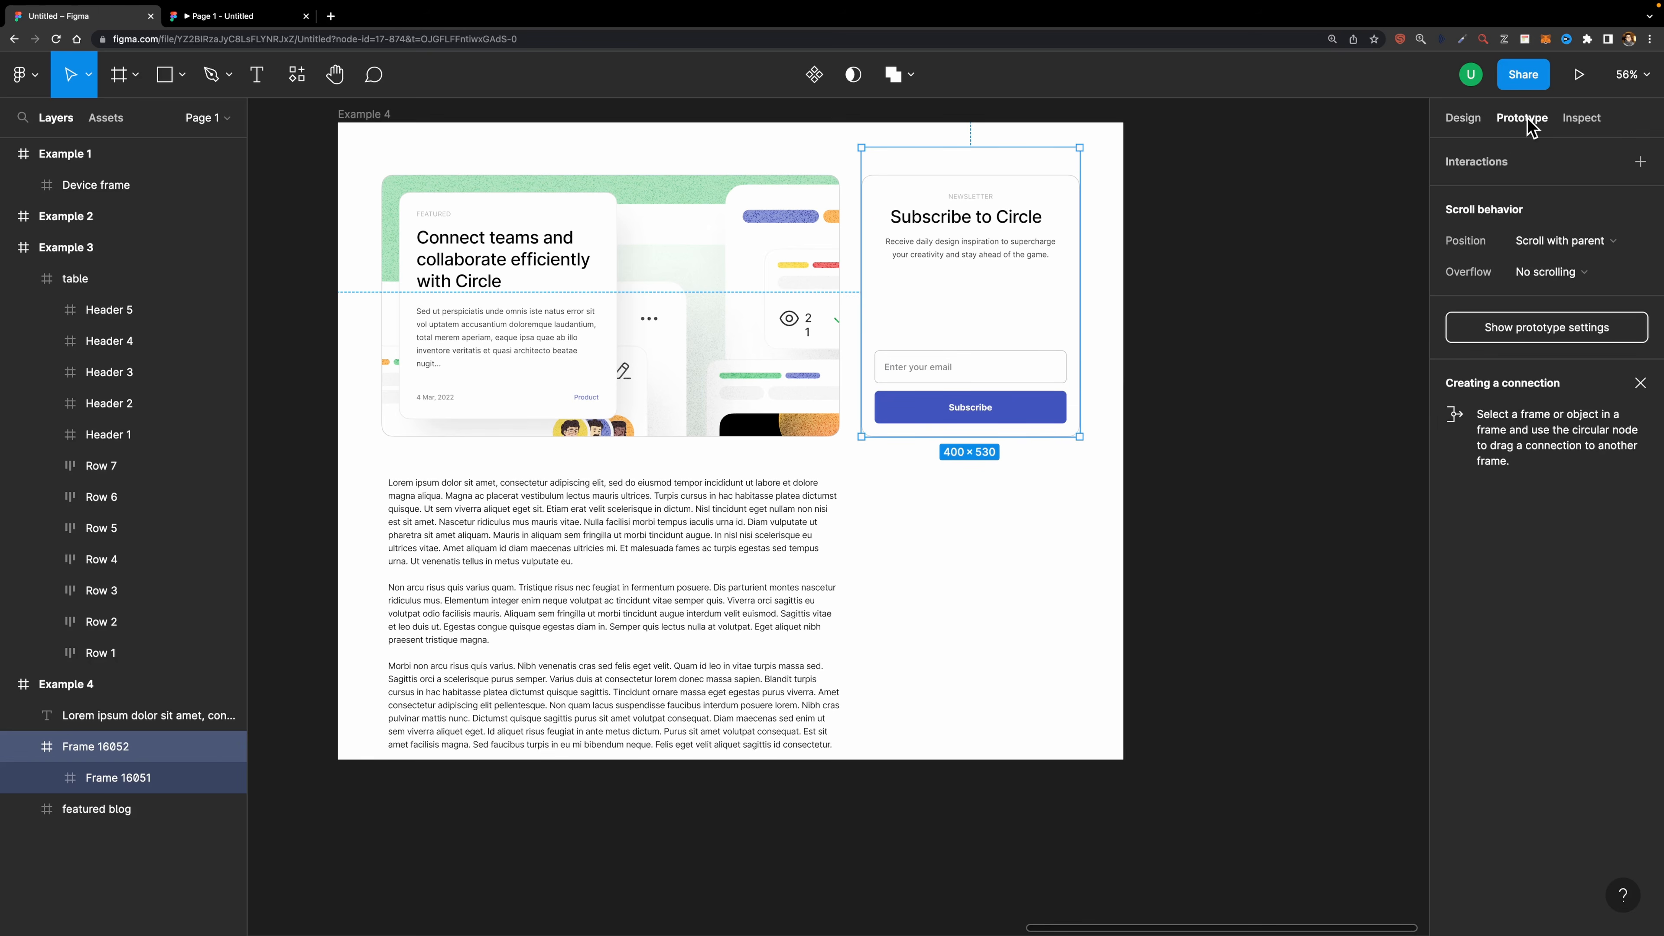
click(1553, 243)
click(1543, 291)
- Open the prototype preview tab and scroll the blog page to test the sticky newsletter card
mouse_move(265, 29)
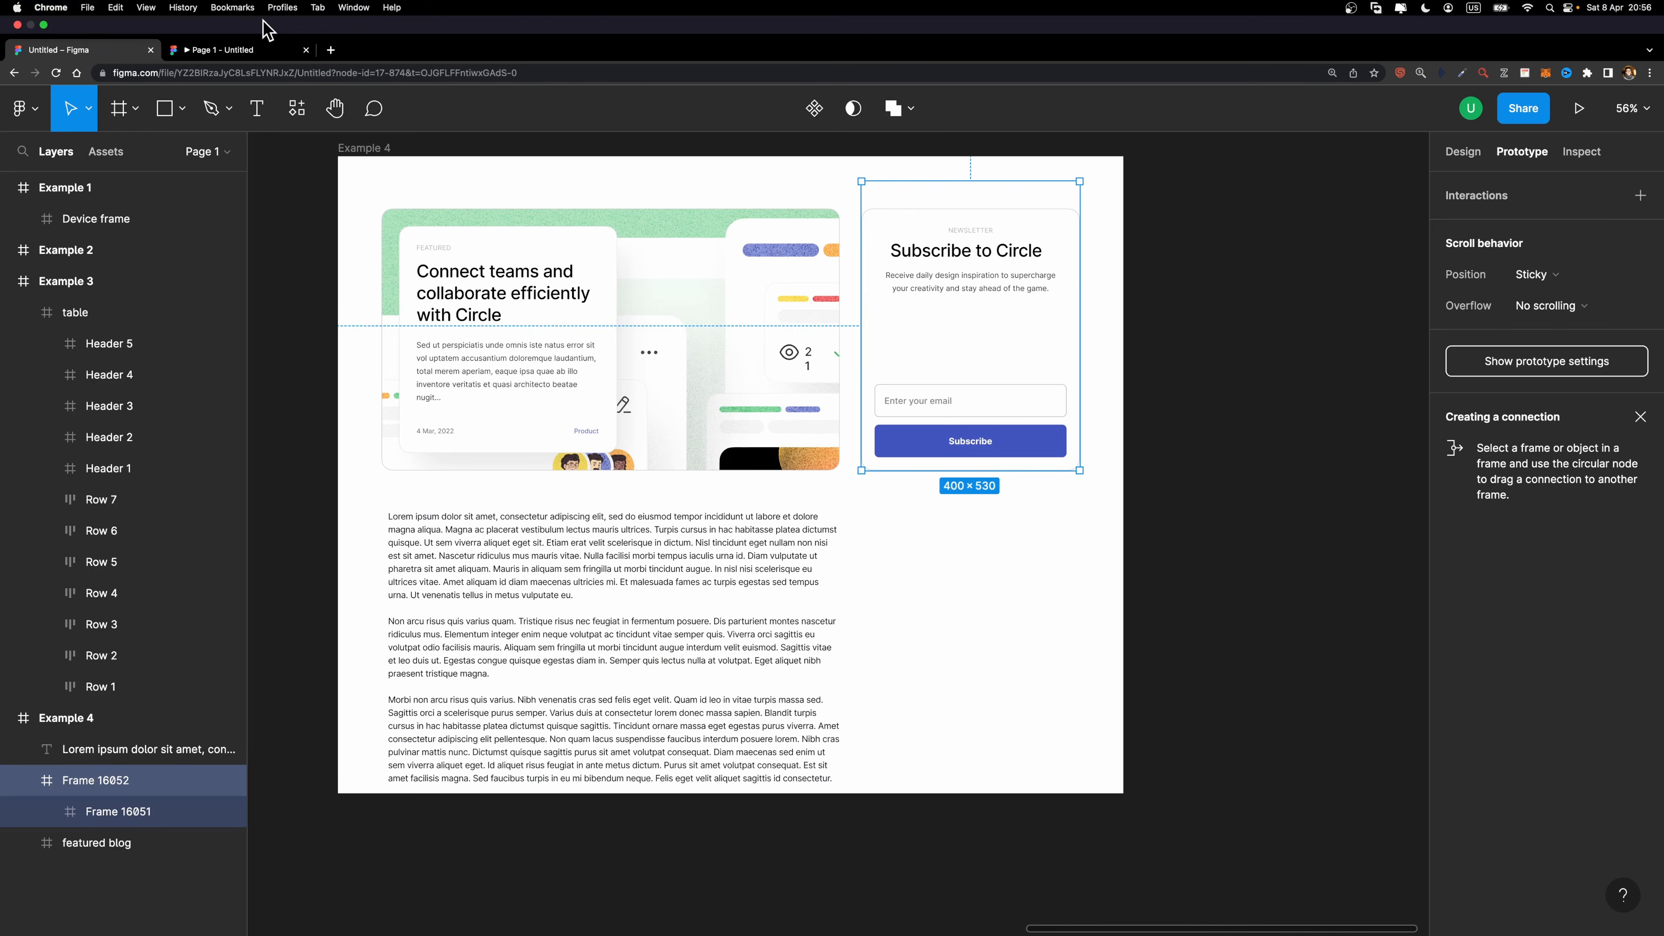
click(236, 52)
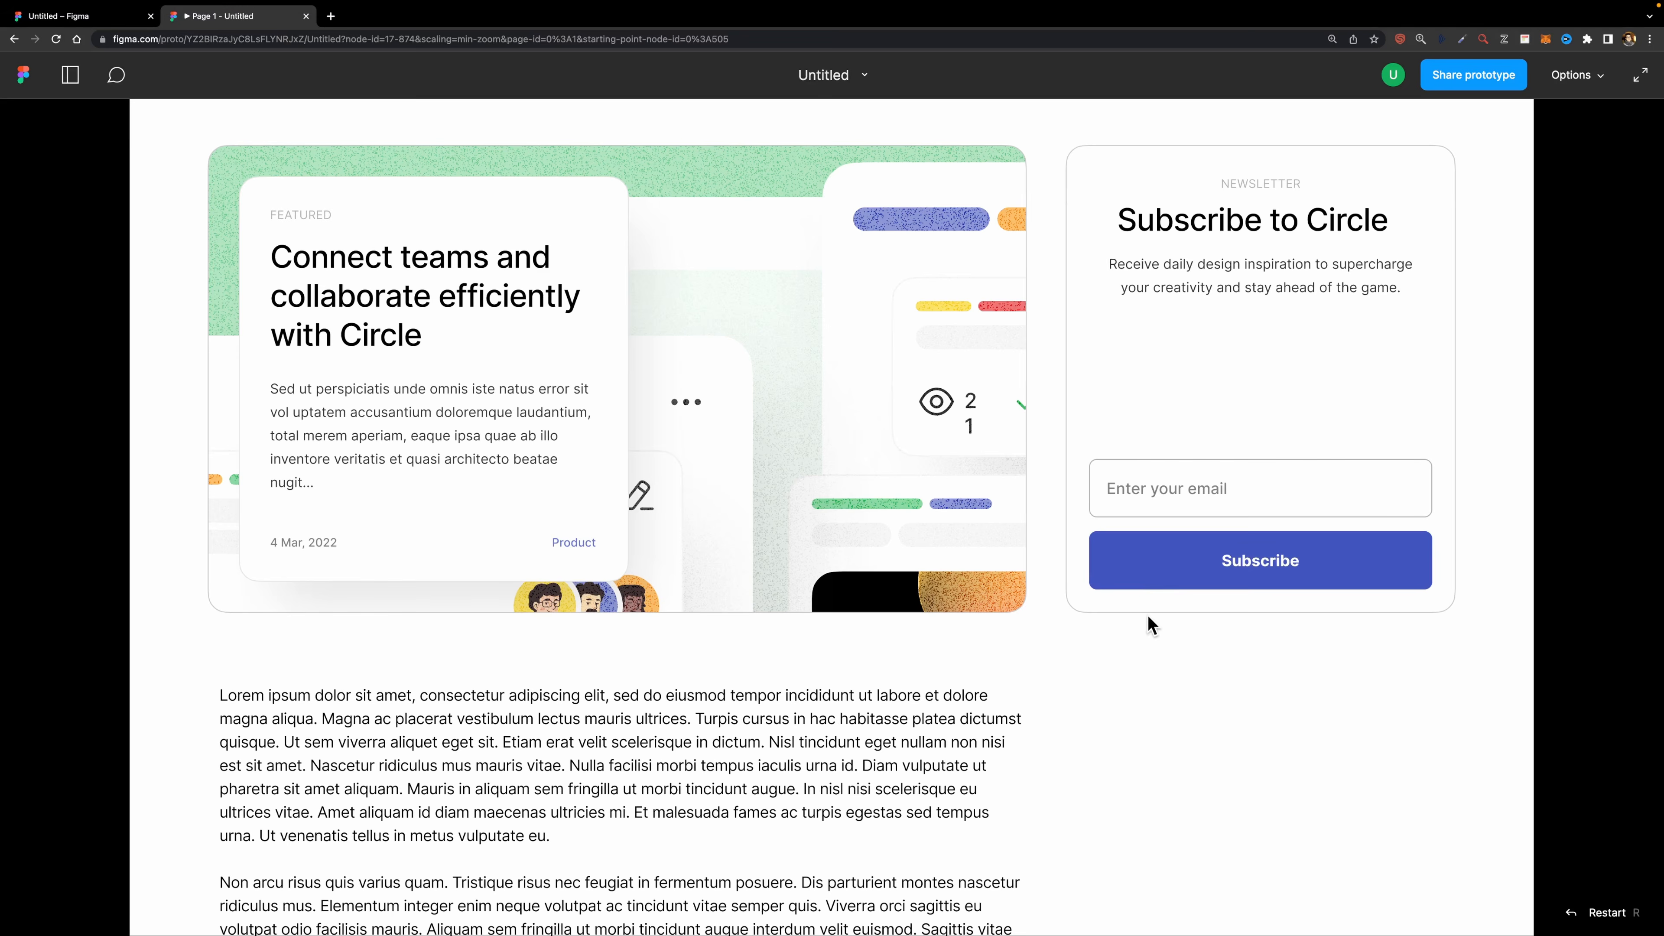
scroll(1376, 708, down, 8)
scroll(1377, 709, down, 6)
scroll(1377, 710, up, 14)
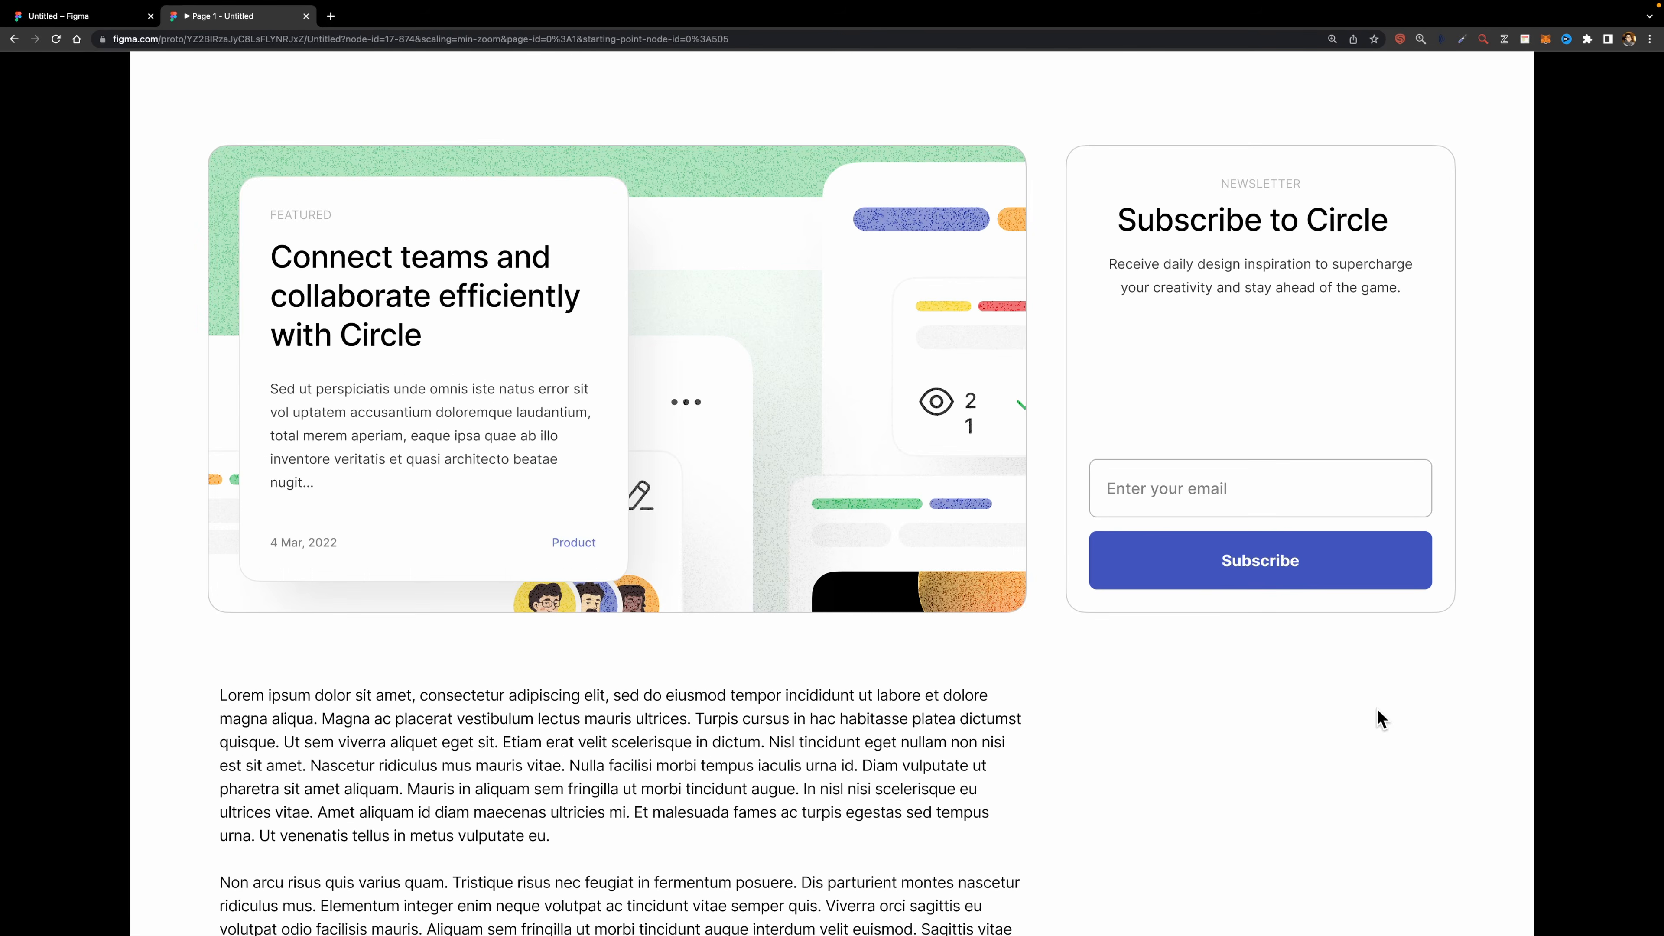